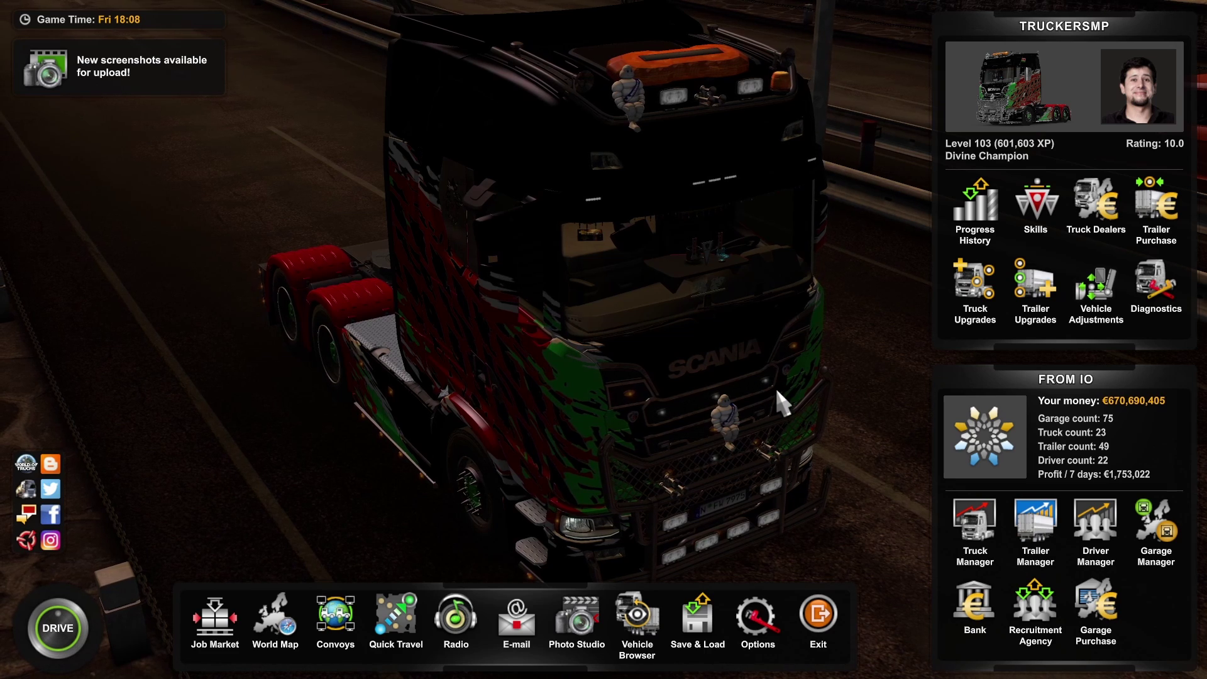
# - View the world map's explored roads, zoomed out over western and central Europe, and return to the main screen
pyautogui.press('m')
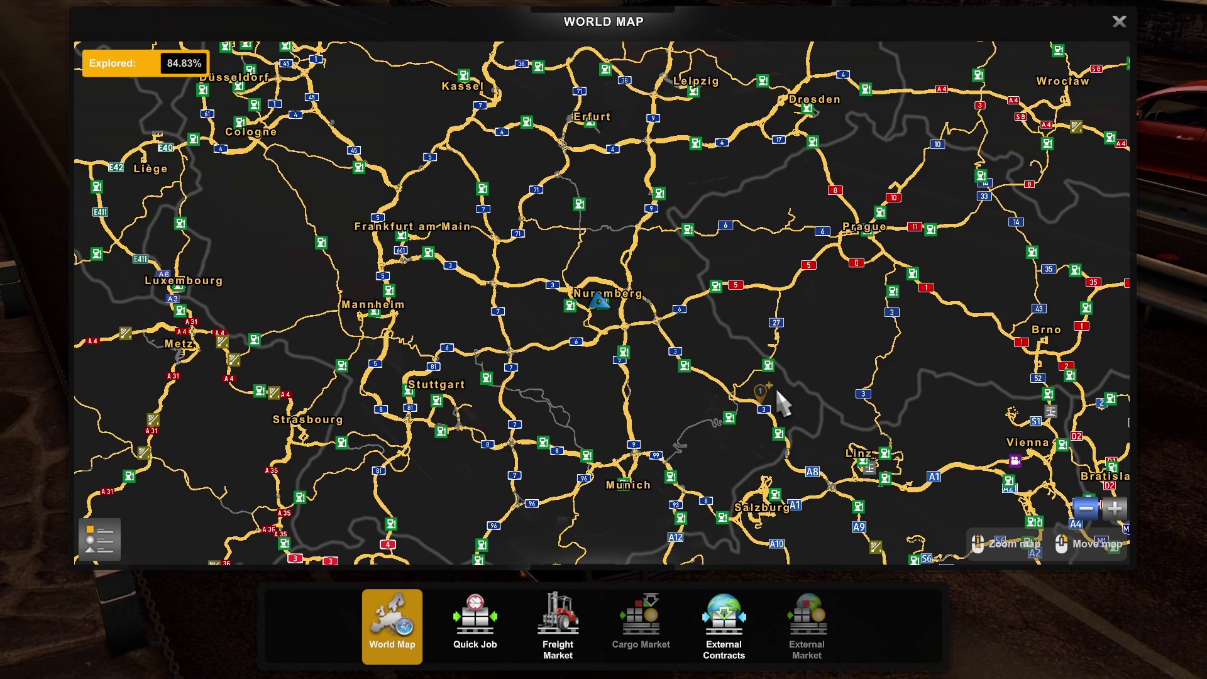
pyautogui.click(1120, 22)
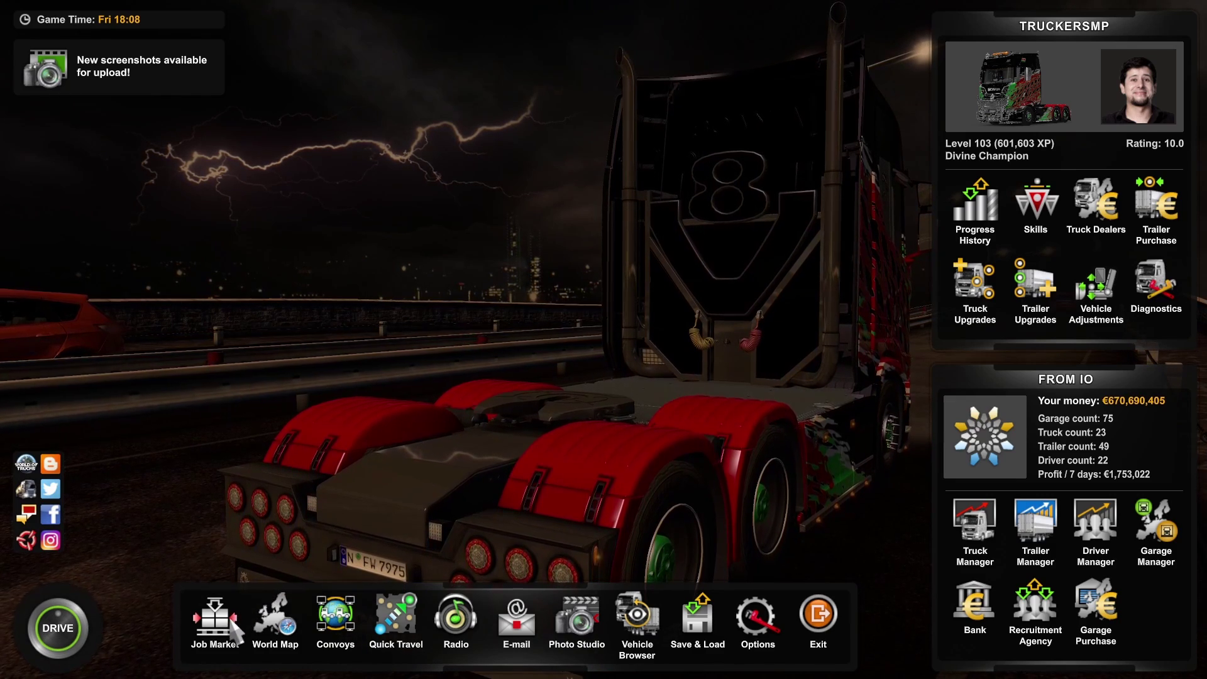
pyautogui.click(261, 634)
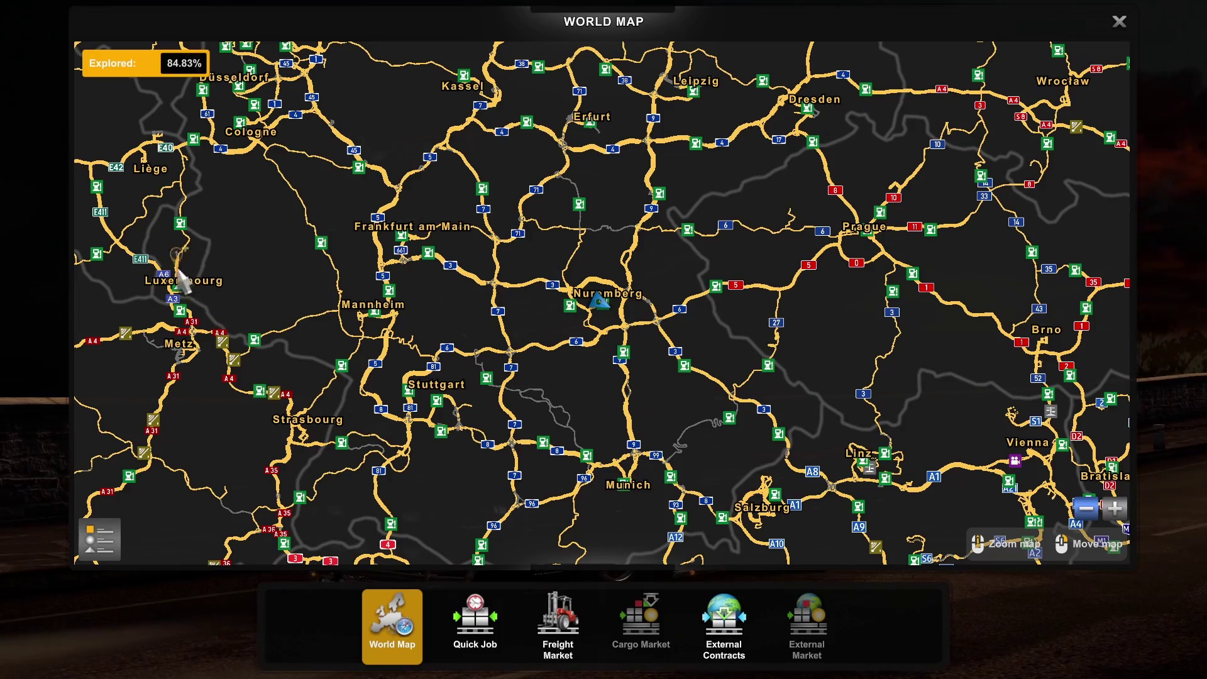
pyautogui.scroll(-5, 445, 274)
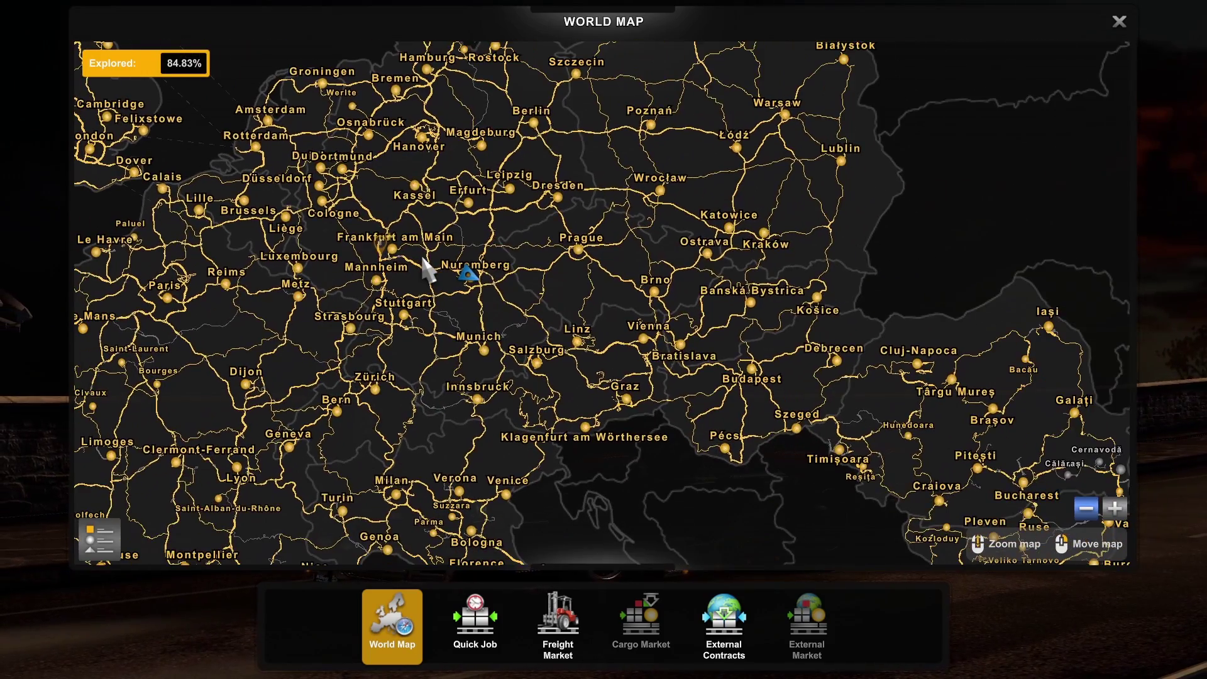
pyautogui.scroll(-2, 444, 274)
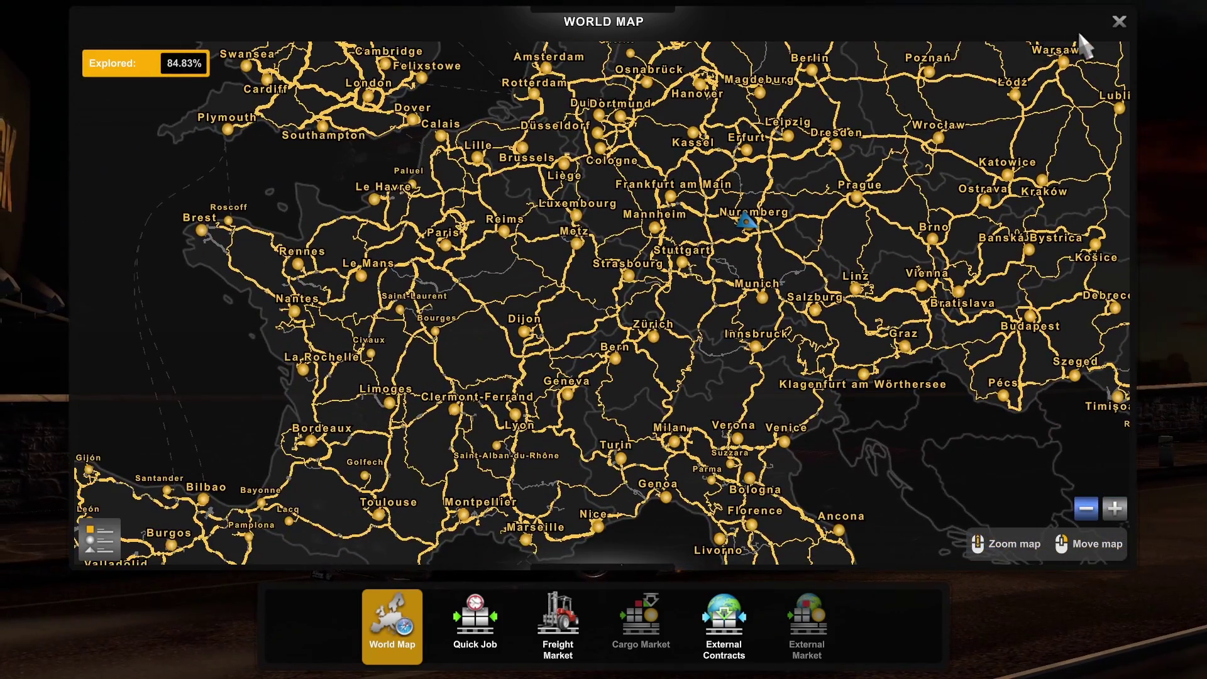
pyautogui.click(1112, 24)
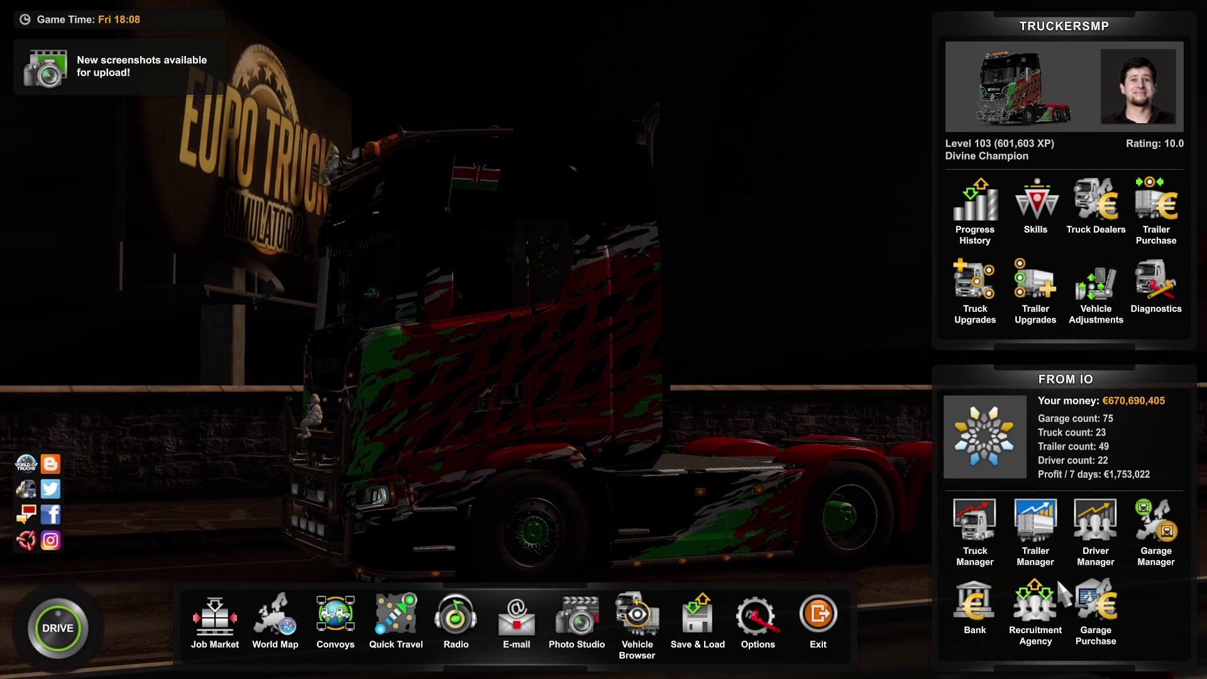
# - Check the bank's loans and account balance, and the assigned driver skills
pyautogui.click(974, 606)
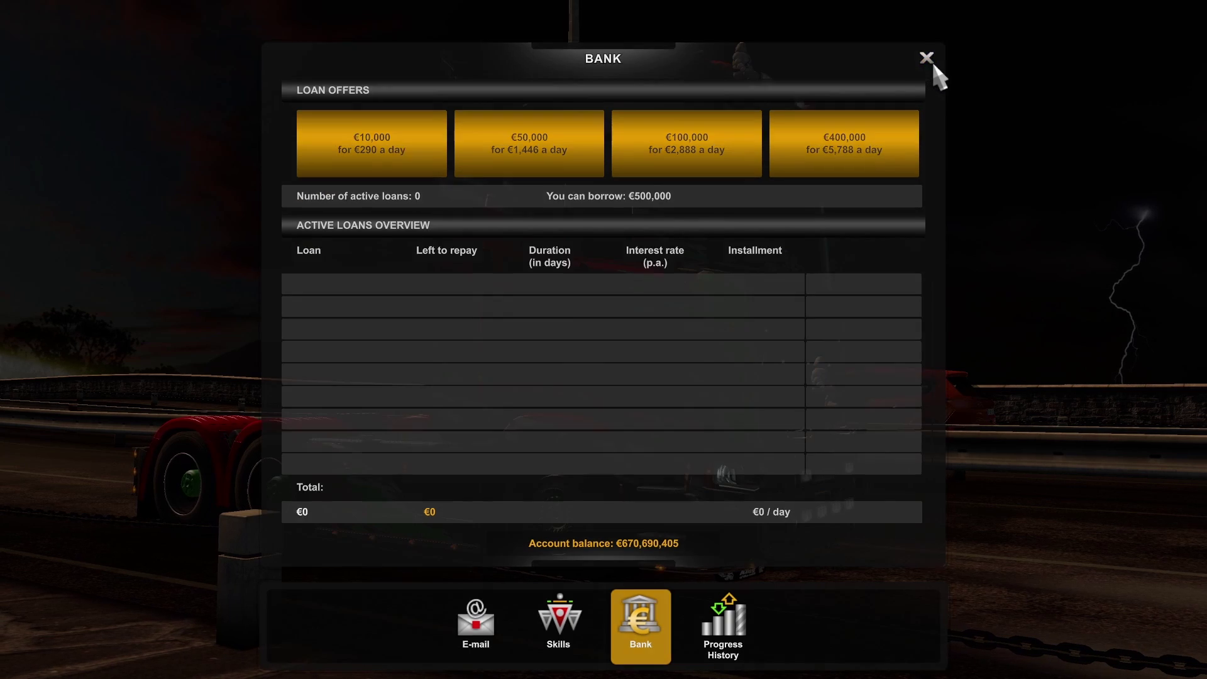
pyautogui.click(928, 56)
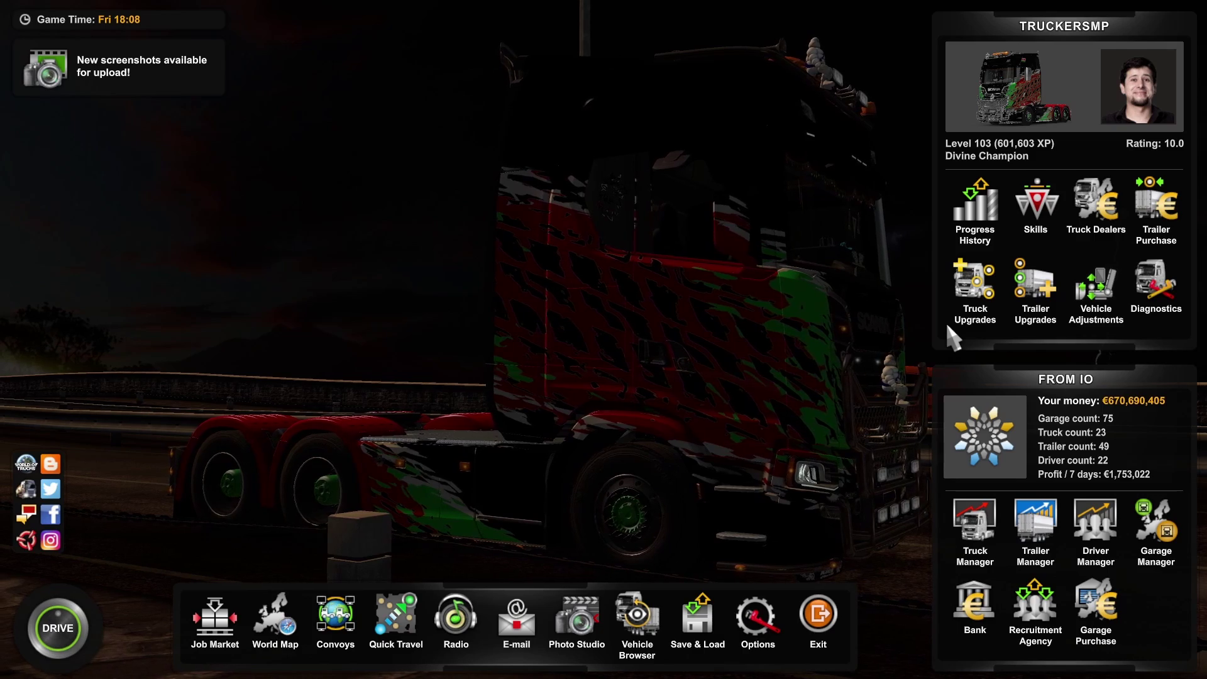
pyautogui.click(1037, 206)
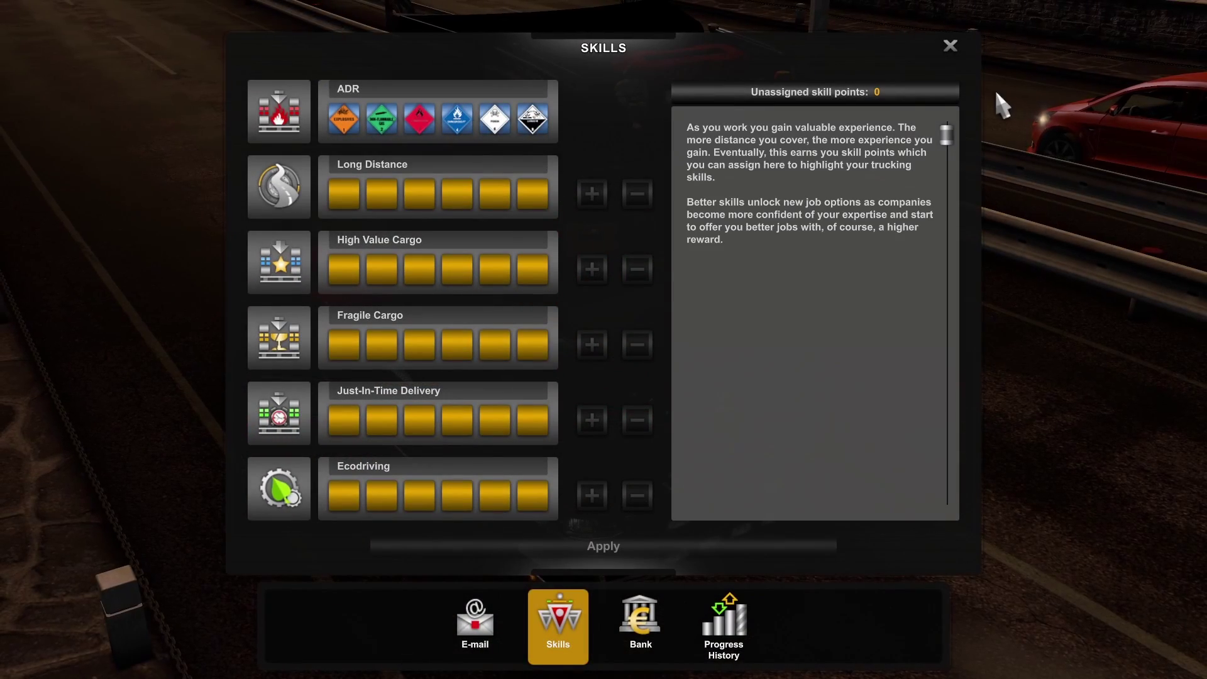
pyautogui.click(950, 46)
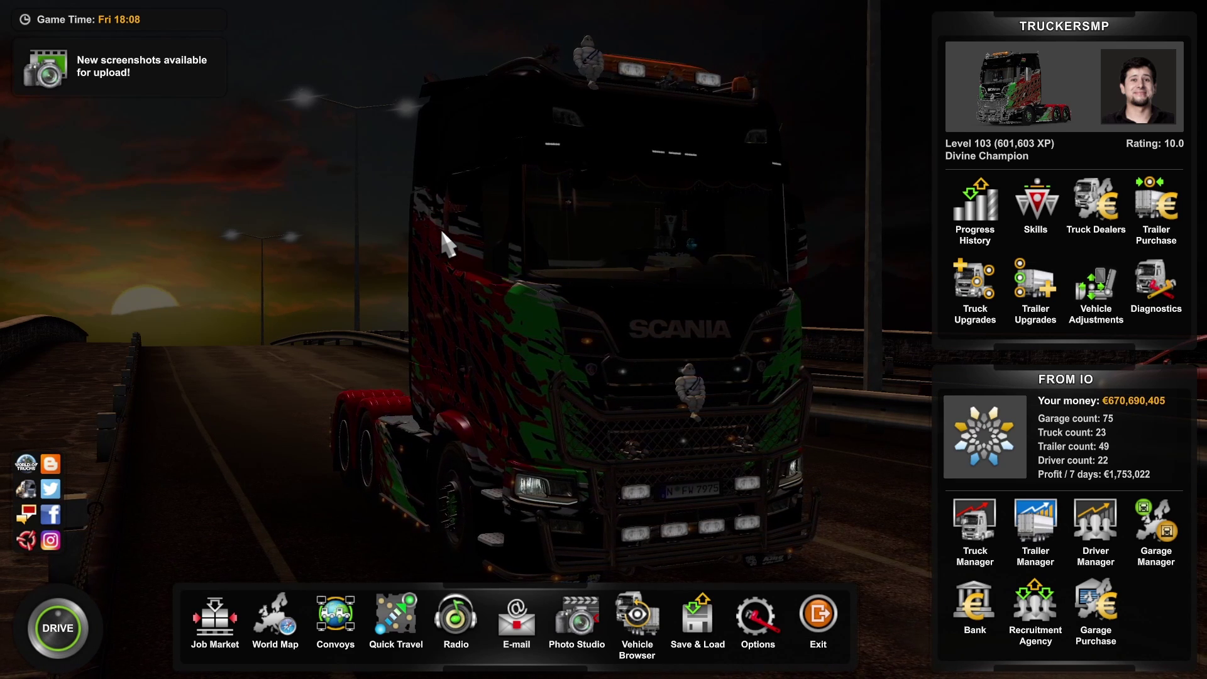
# - Switch to File Explorer and check the profiles folder inside Documents > Euro Truck Simulator 2, closing the window when done
pyautogui.hotkey('alt', 'Tab')
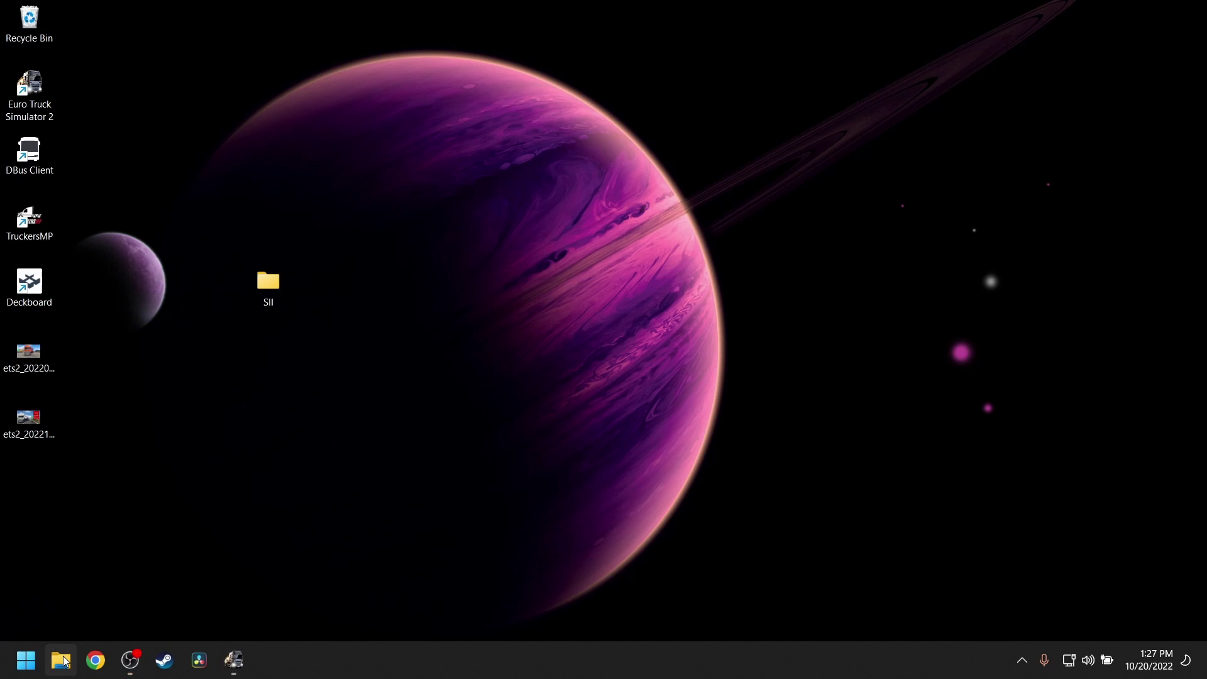
pyautogui.click(61, 660)
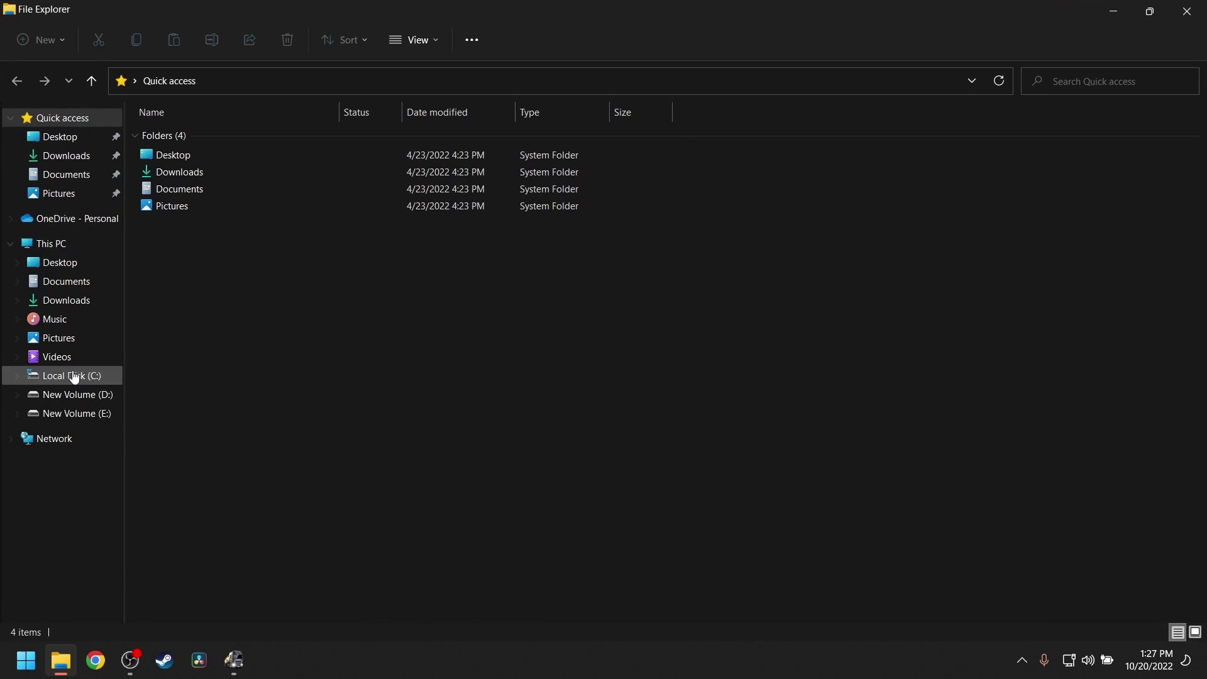
pyautogui.doubleClick(181, 195)
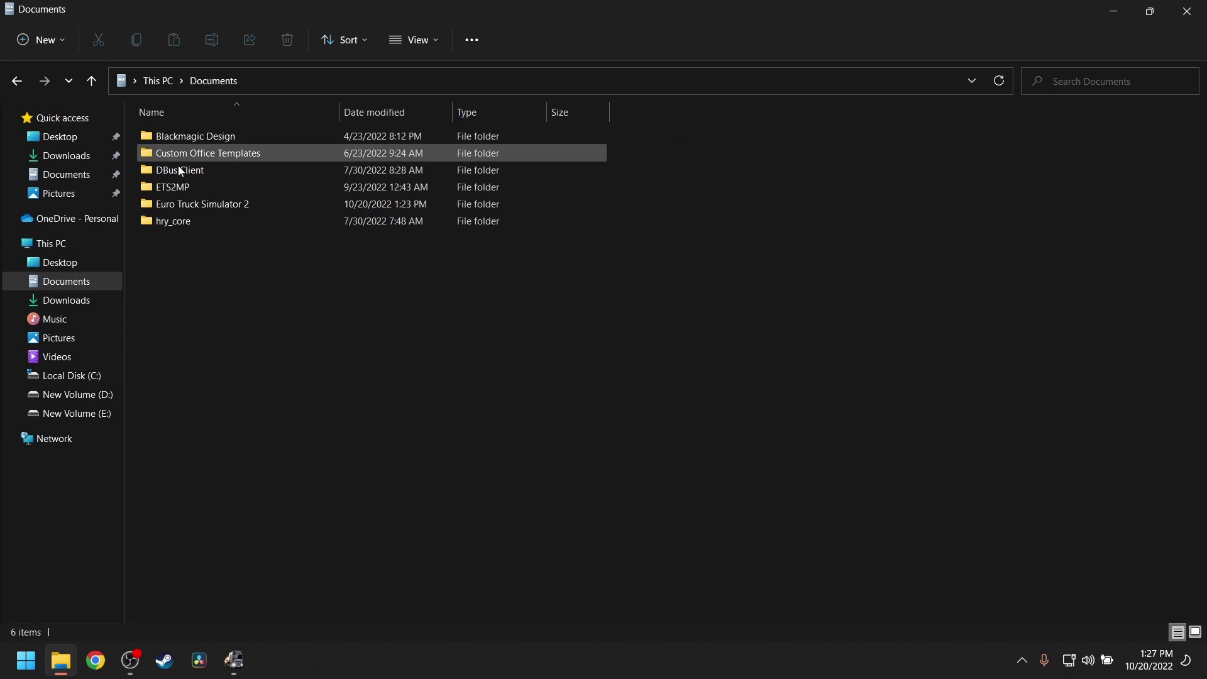
pyautogui.click(187, 203)
pyautogui.doubleClick(187, 204)
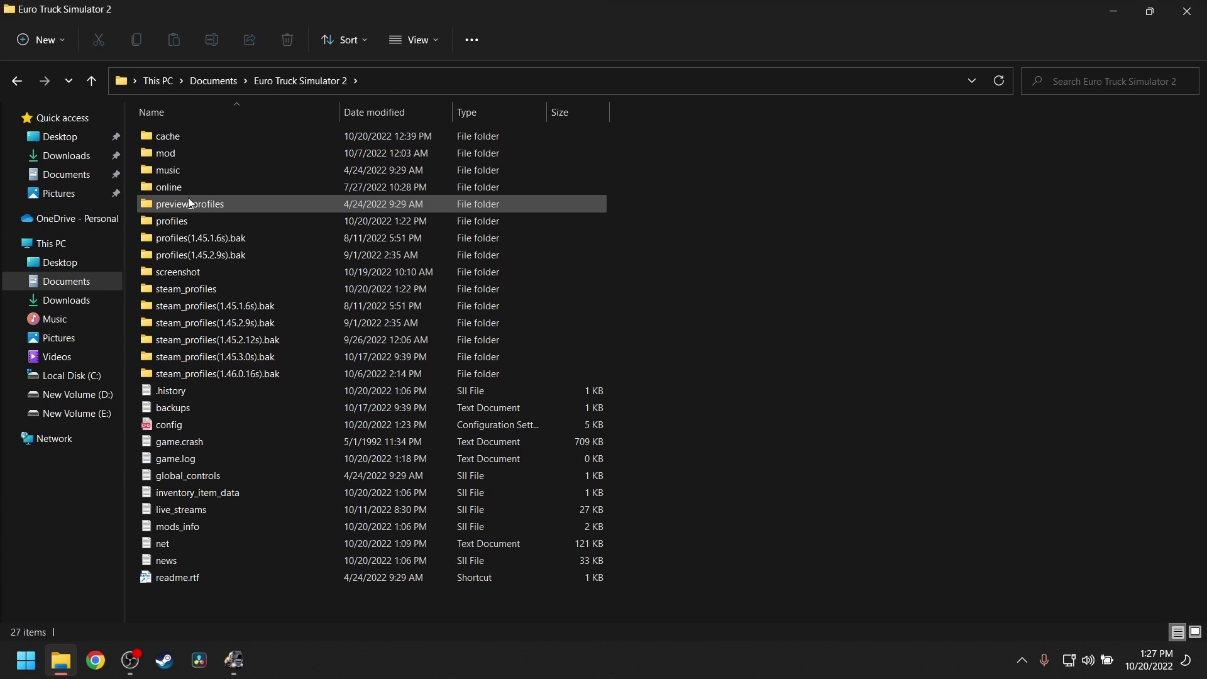
pyautogui.click(188, 224)
pyautogui.doubleClick(189, 226)
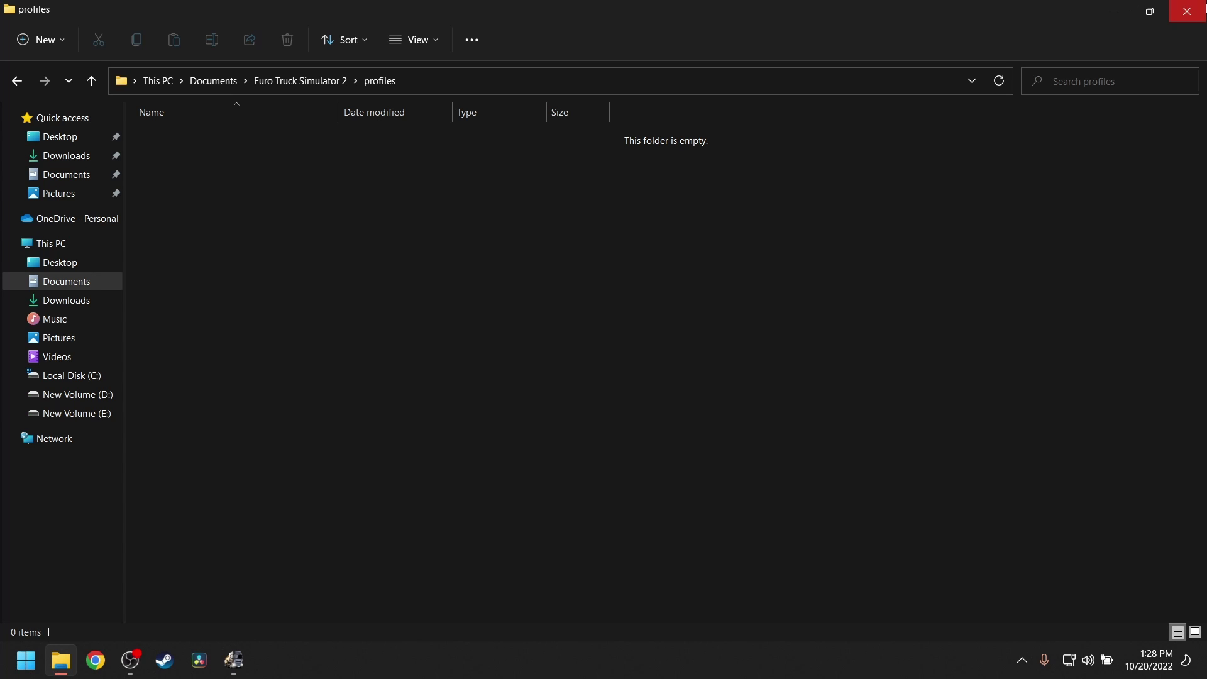
pyautogui.click(1185, 11)
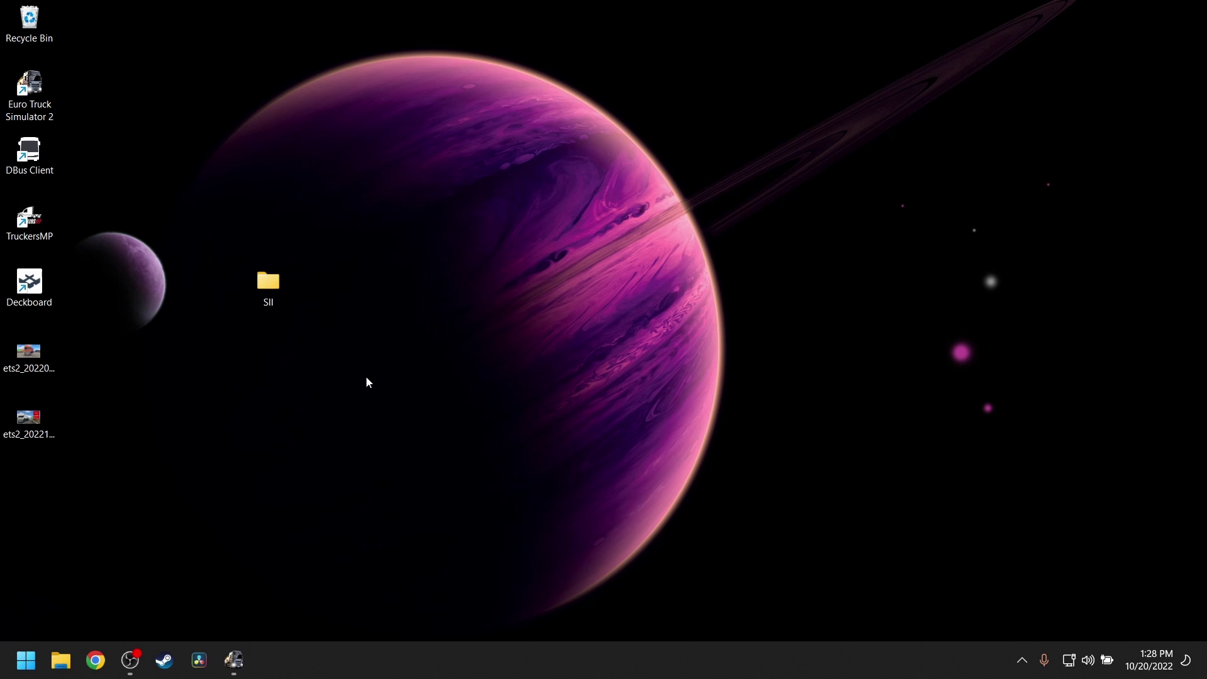
# - Switch back to Euro Truck Simulator 2 and leave the current profile for the Launchpad
pyautogui.click(233, 660)
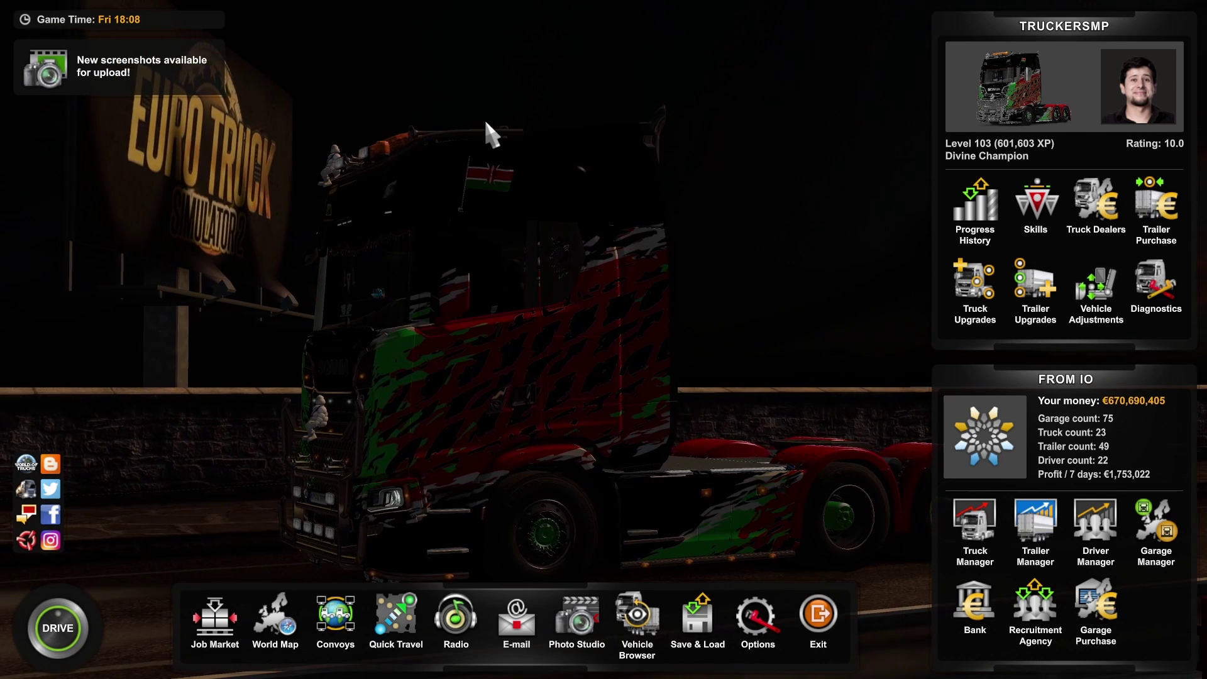
pyautogui.click(818, 612)
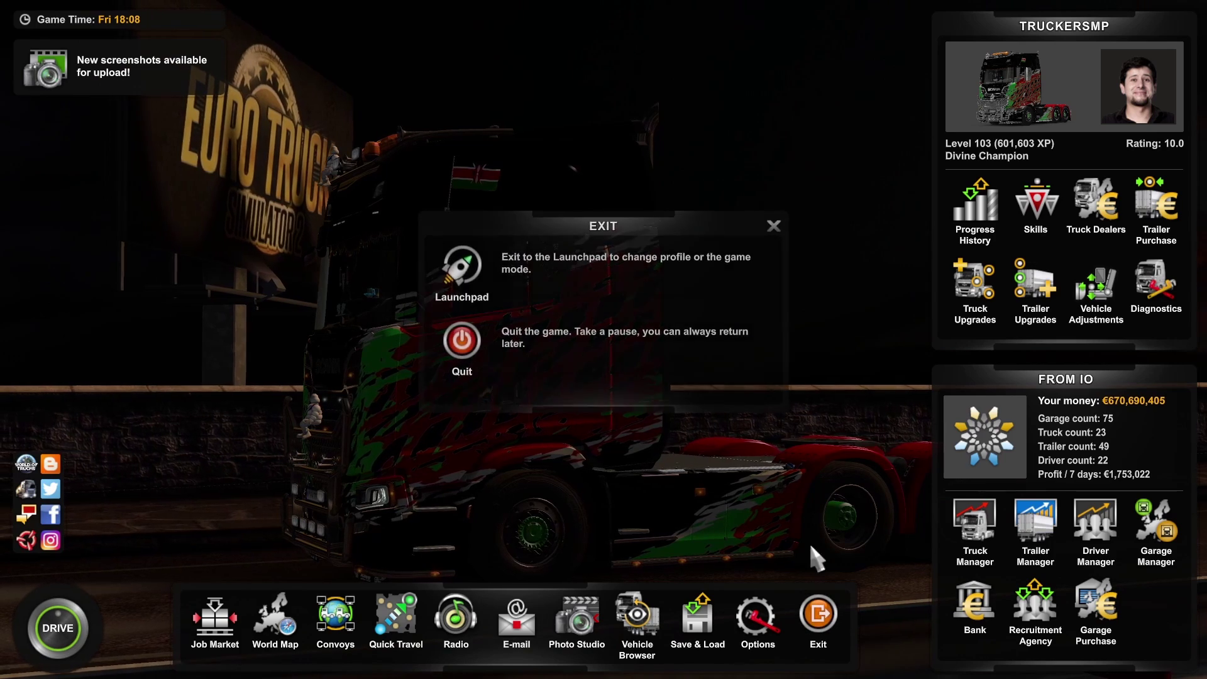
pyautogui.click(462, 267)
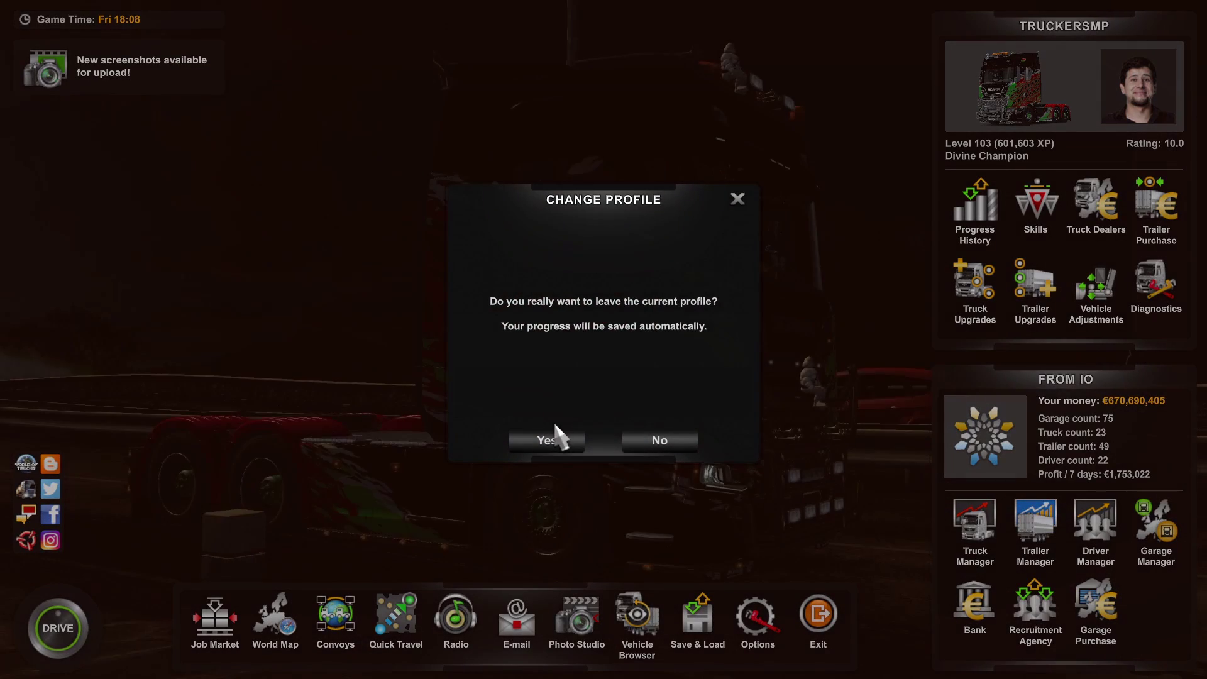
pyautogui.click(555, 427)
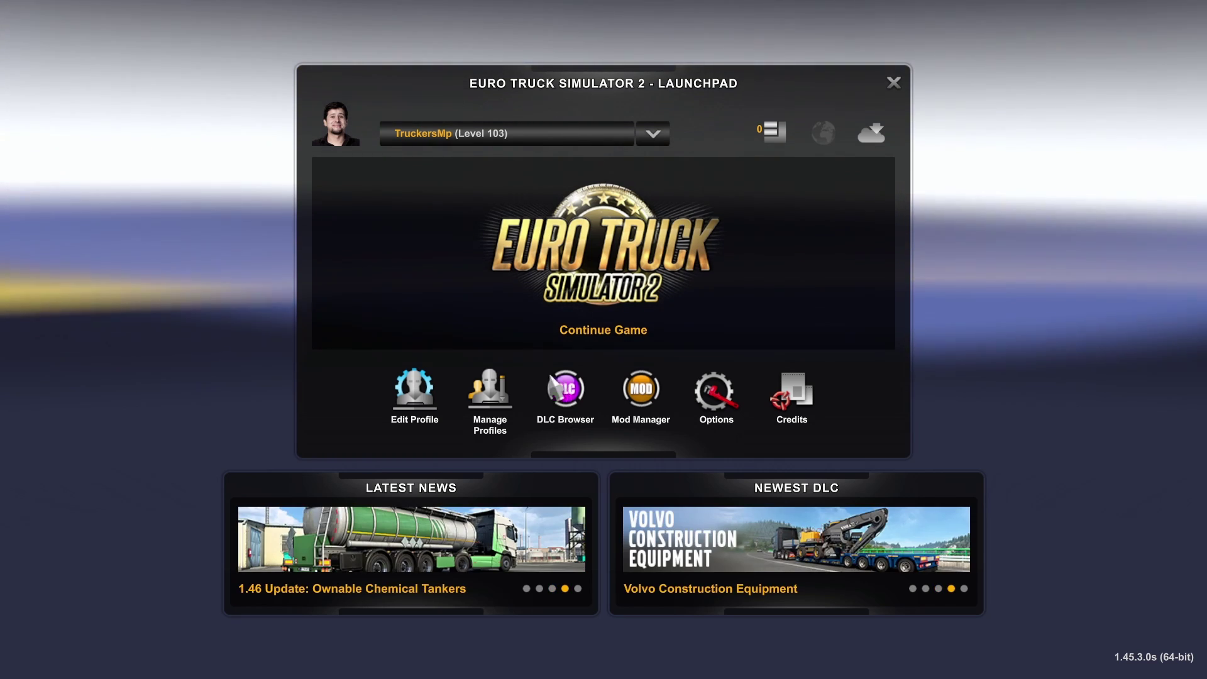
# - Review the available profiles and examine the summaries of the Bus and TruckersMp profiles in the Profile Manager
pyautogui.click(646, 141)
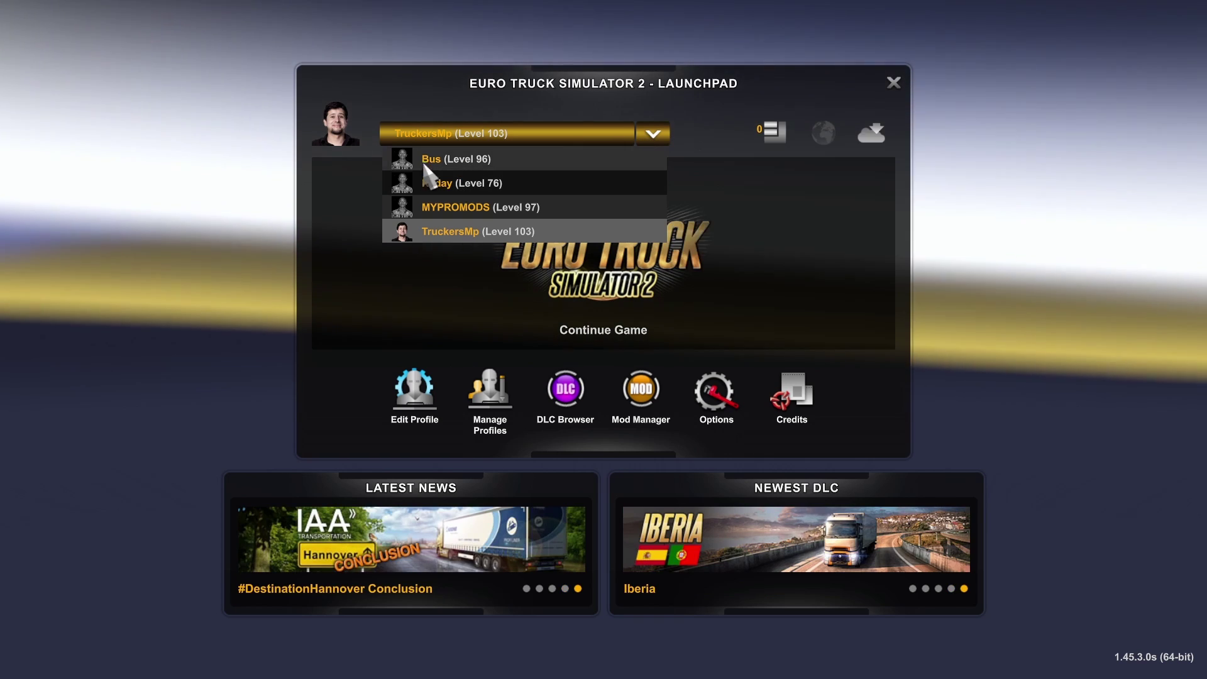
pyautogui.moveTo(433, 167)
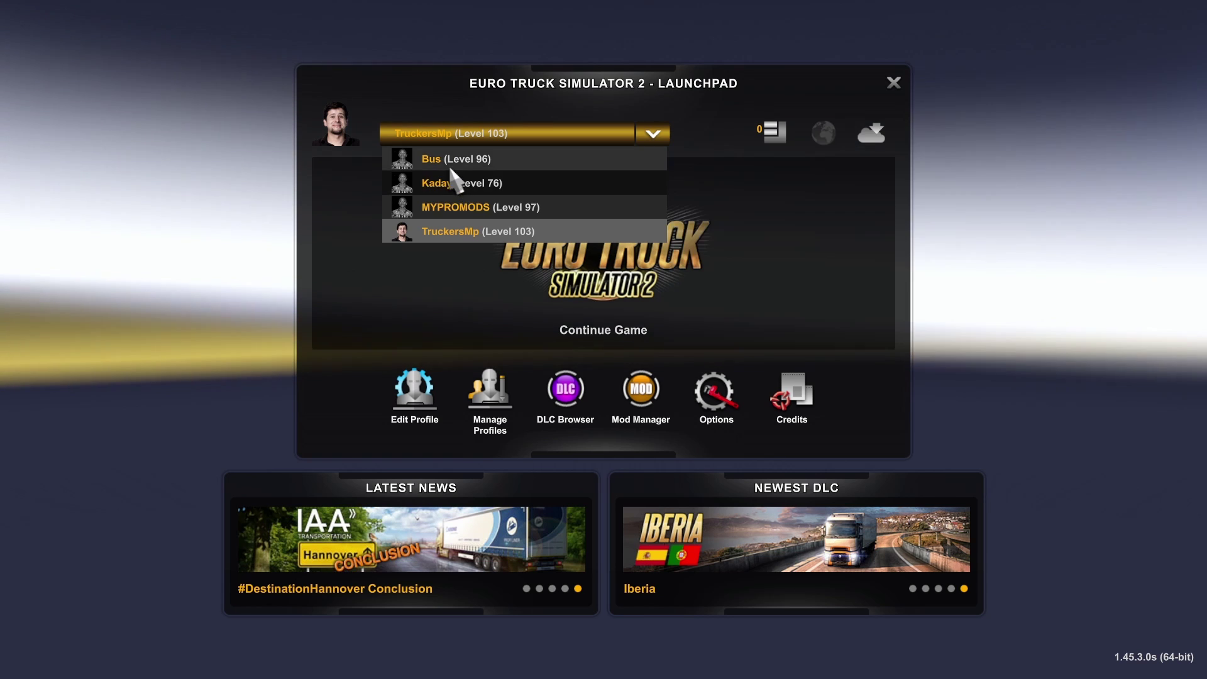
pyautogui.moveTo(479, 188)
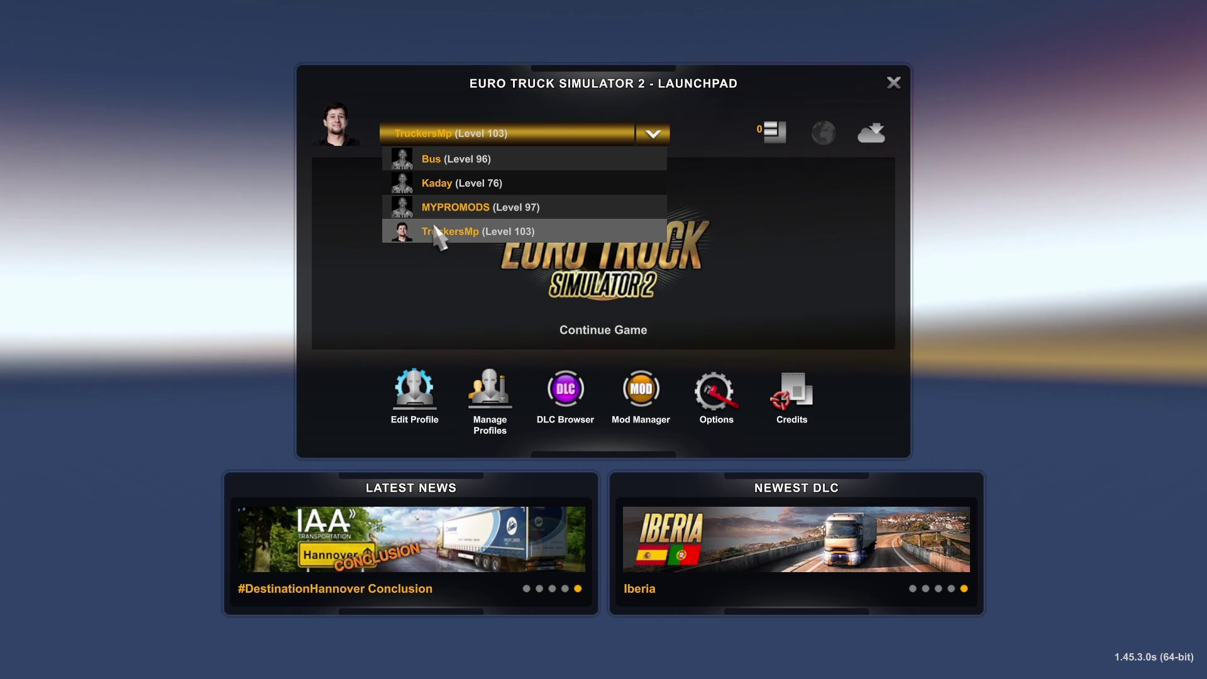
pyautogui.click(487, 402)
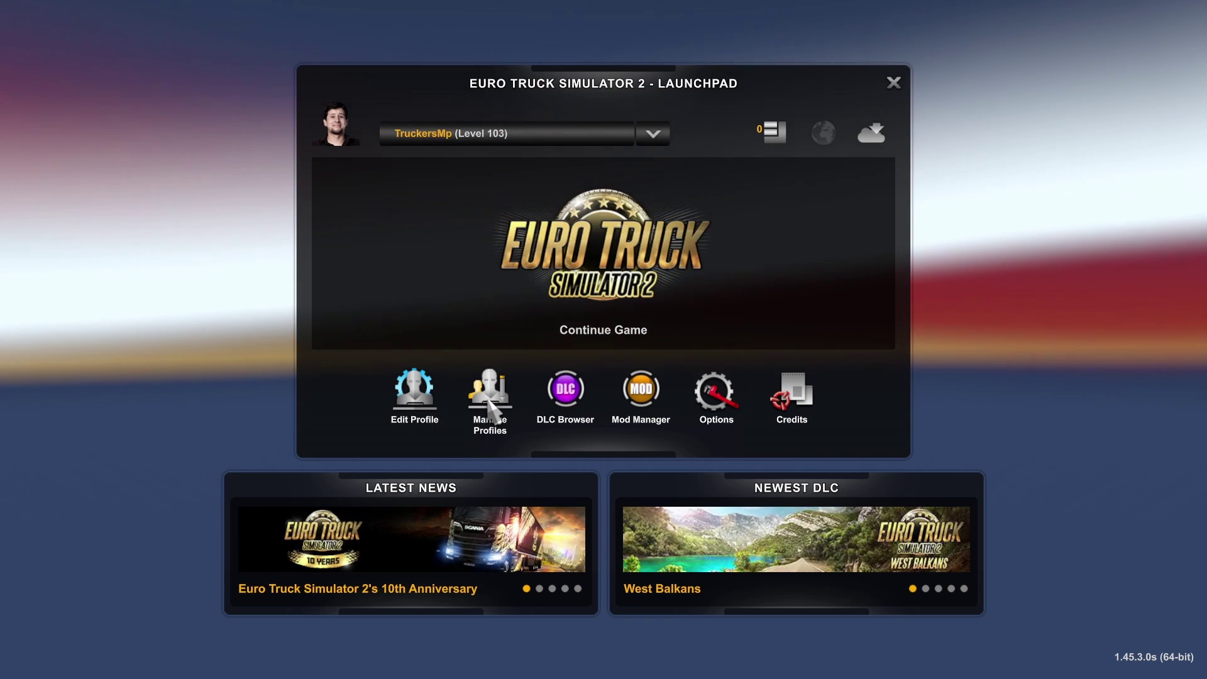
pyautogui.click(487, 402)
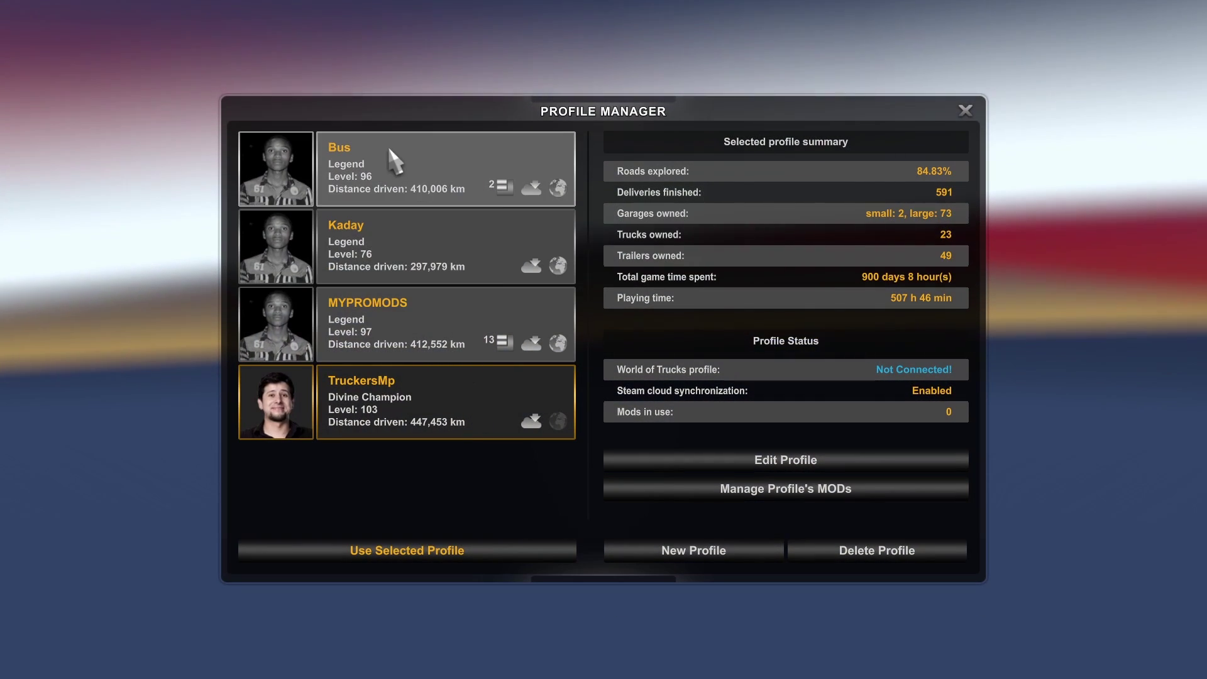
pyautogui.click(373, 169)
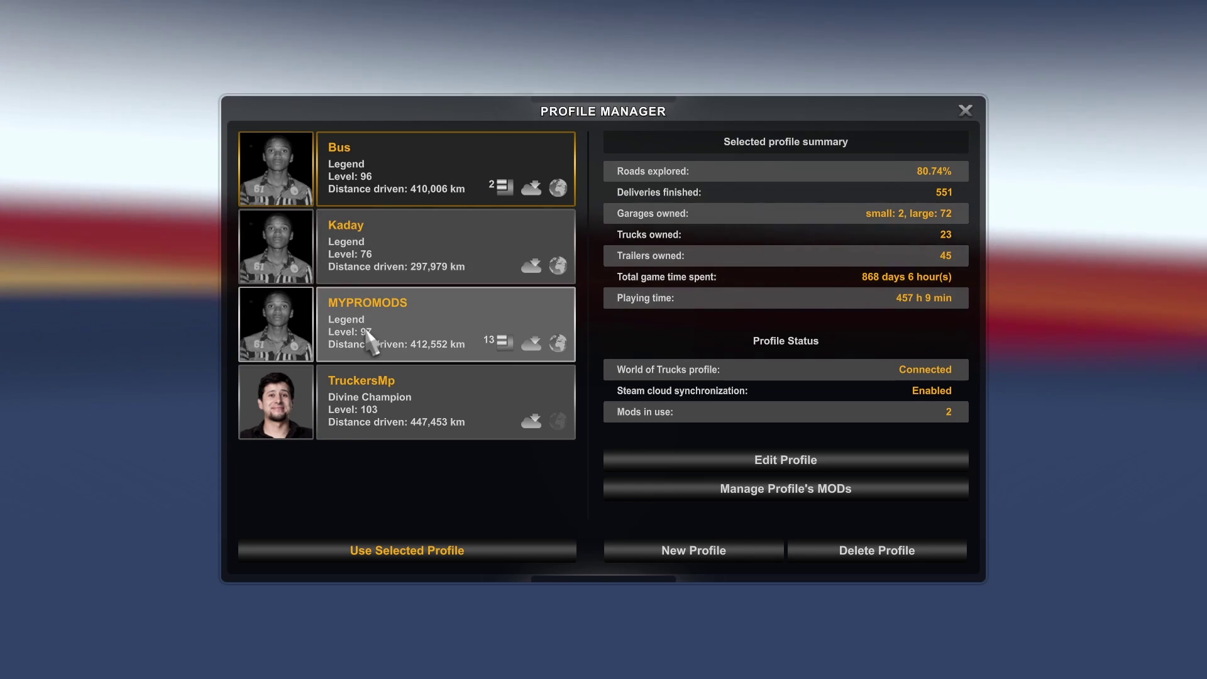
pyautogui.click(370, 419)
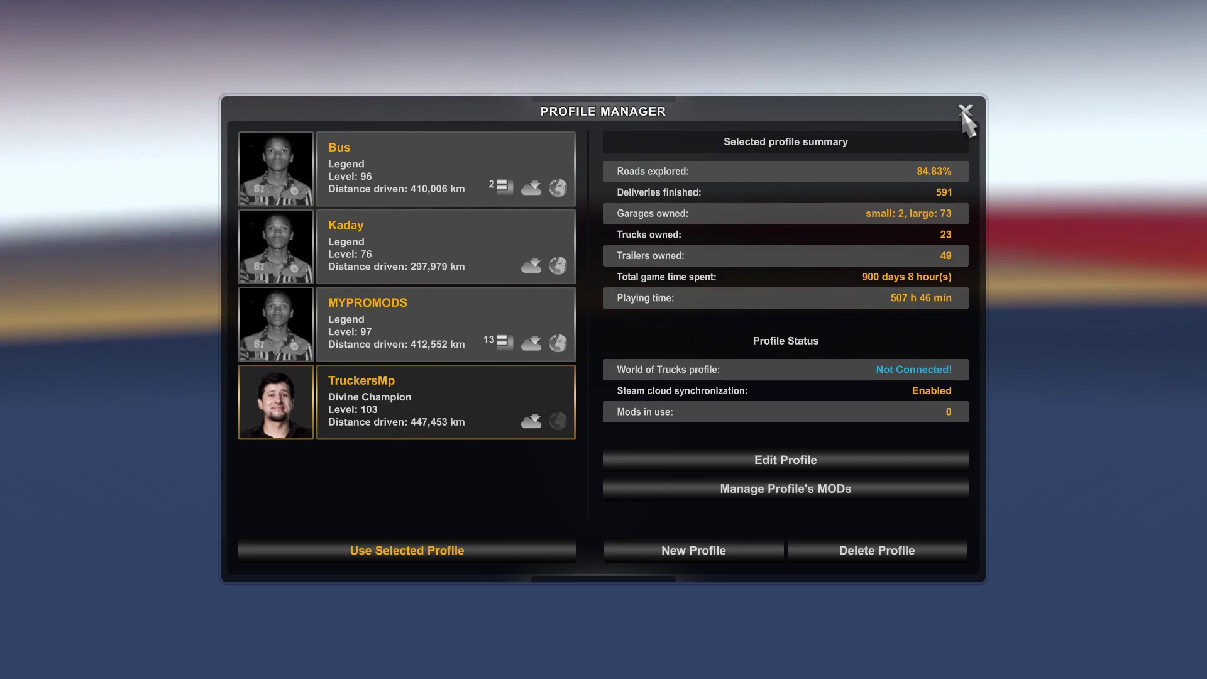
pyautogui.click(964, 113)
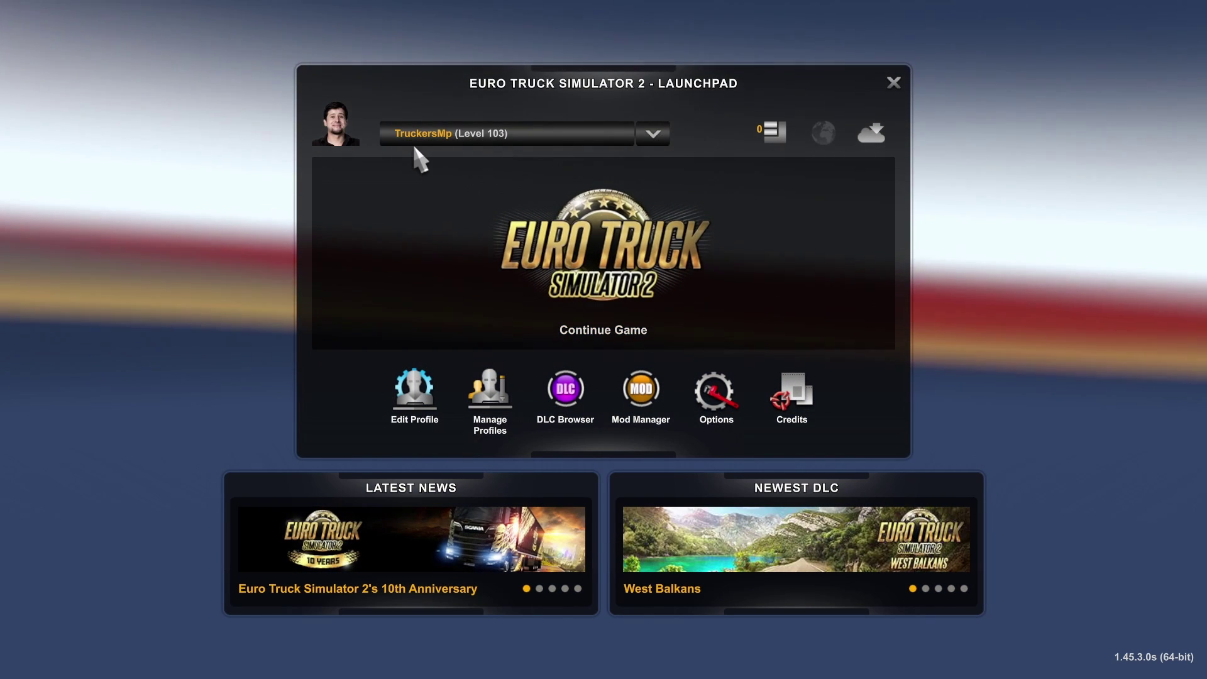
# - Turn off Use Steam Cloud for the TruckersMp profile, accept the migration to a local profile and apply the change
pyautogui.moveTo(868, 133)
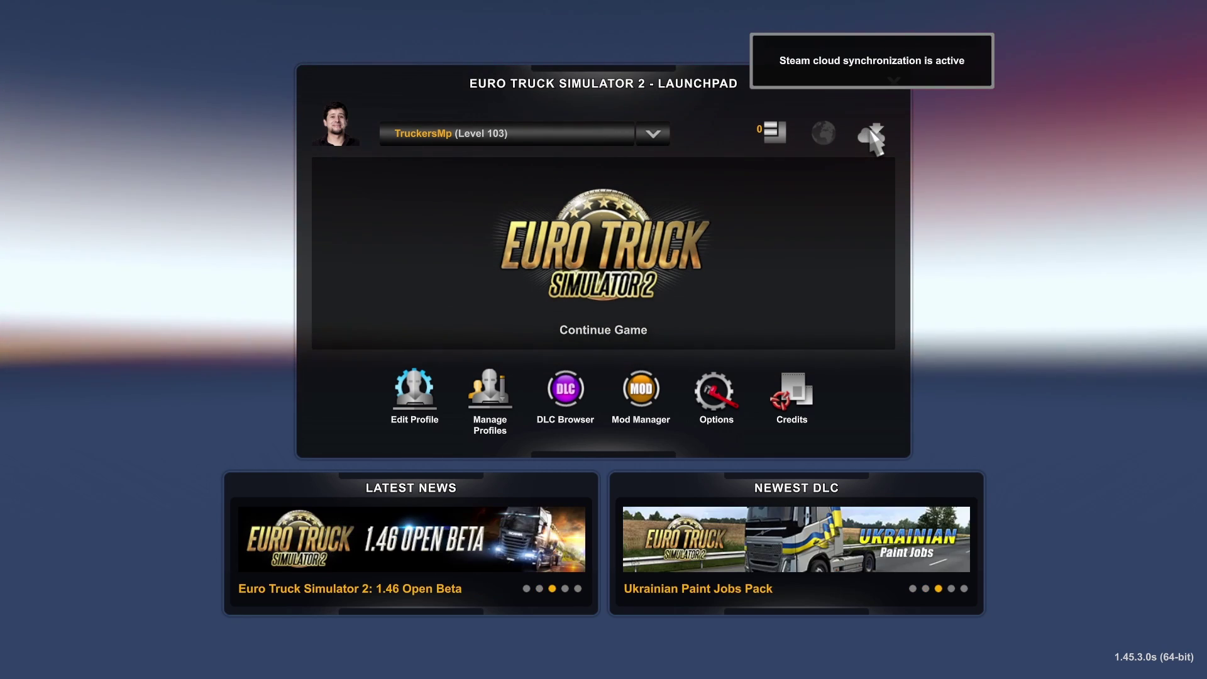
pyautogui.click(869, 130)
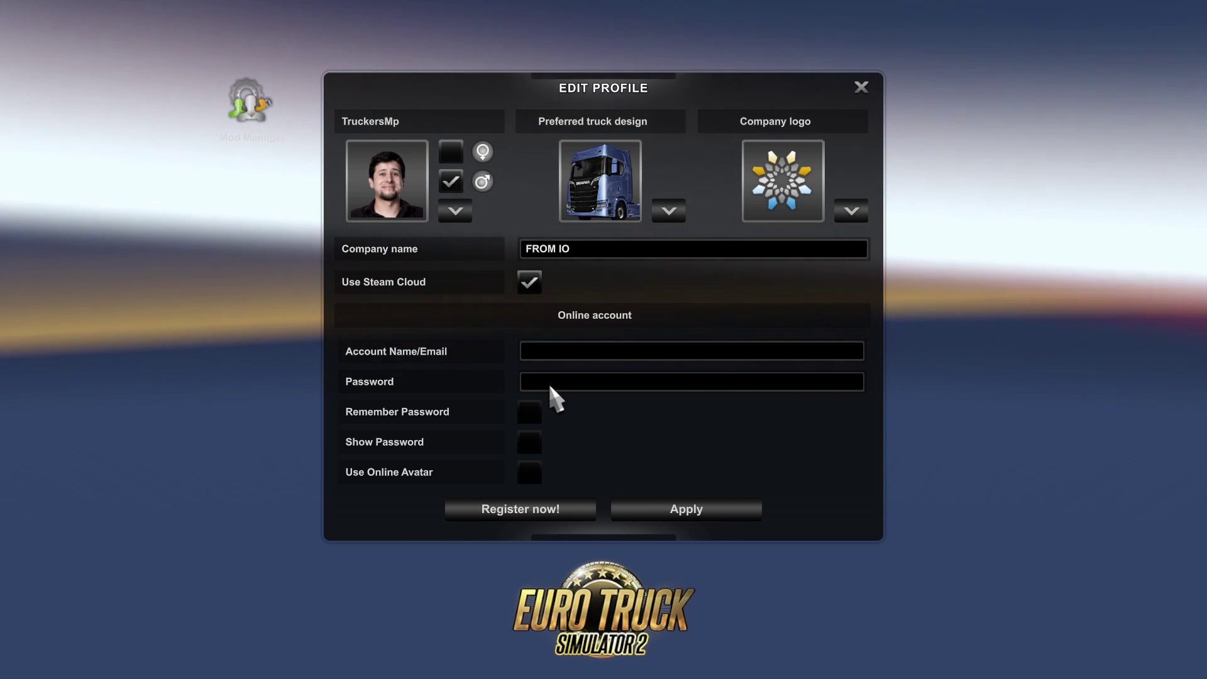
pyautogui.click(529, 282)
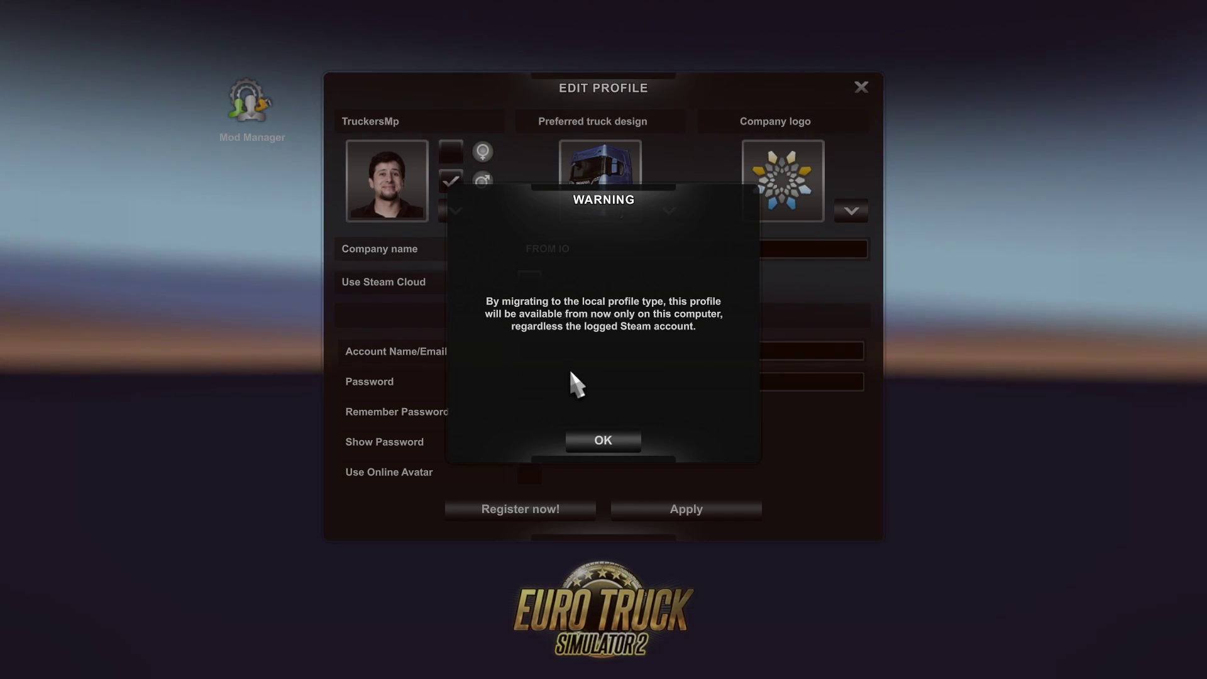
pyautogui.click(603, 441)
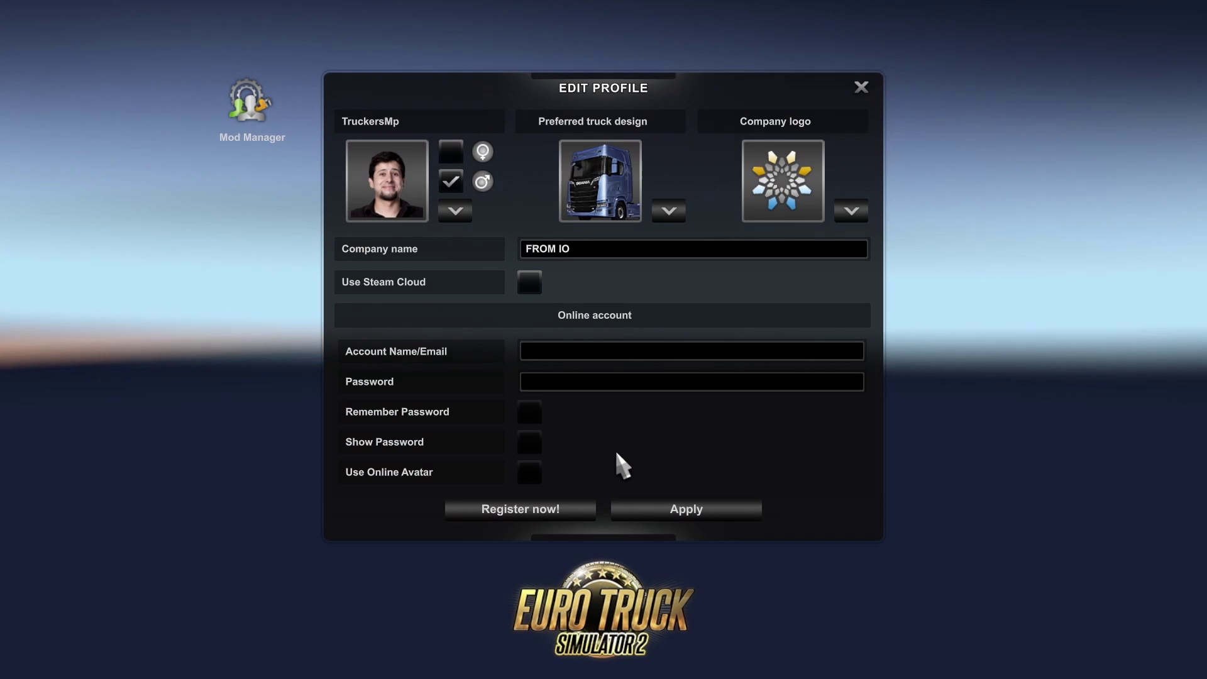
pyautogui.click(669, 512)
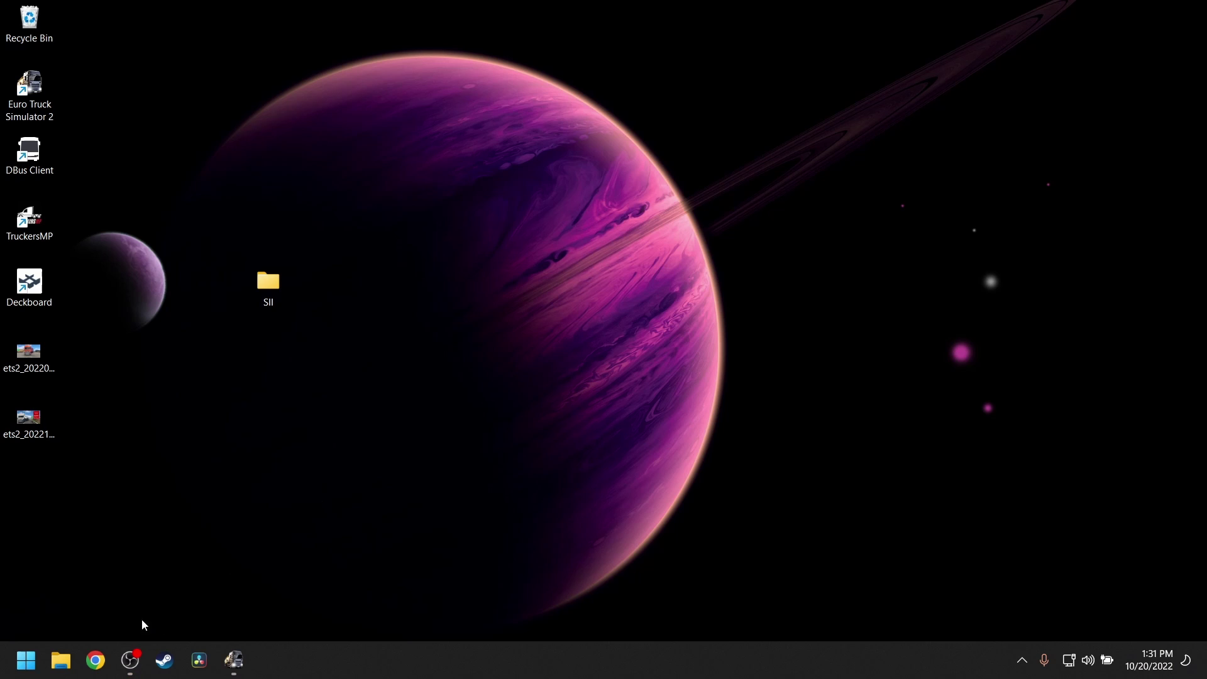
# - Switch to File Explorer, open the profiles folder inside Documents > Euro Truck Simulator 2 to check for the migrated profile, and minimise the window
pyautogui.click(62, 662)
pyautogui.doubleClick(232, 206)
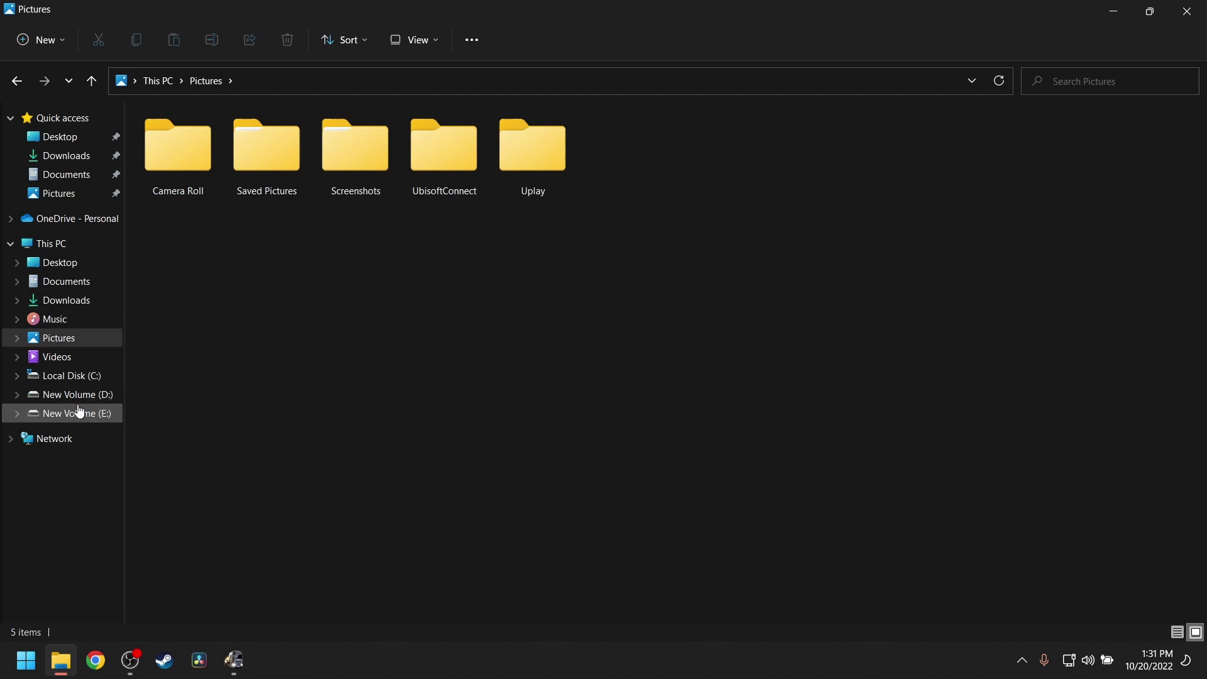
pyautogui.click(7, 76)
pyautogui.doubleClick(183, 190)
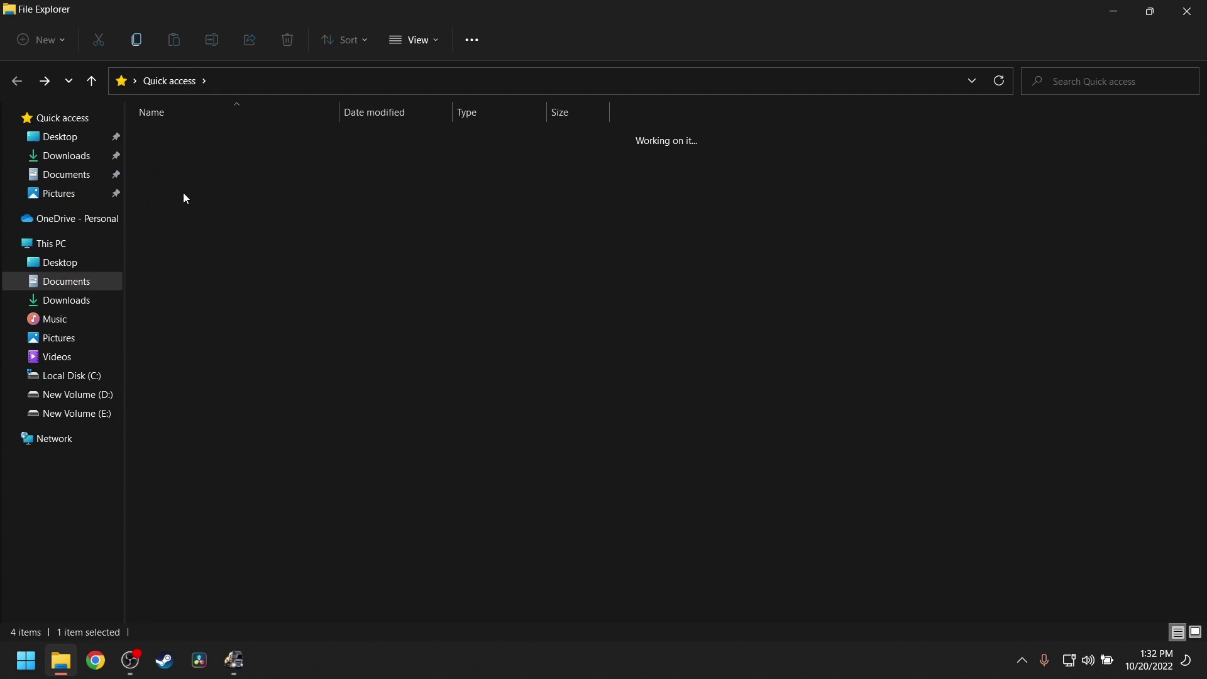
pyautogui.click(195, 206)
pyautogui.doubleClick(198, 210)
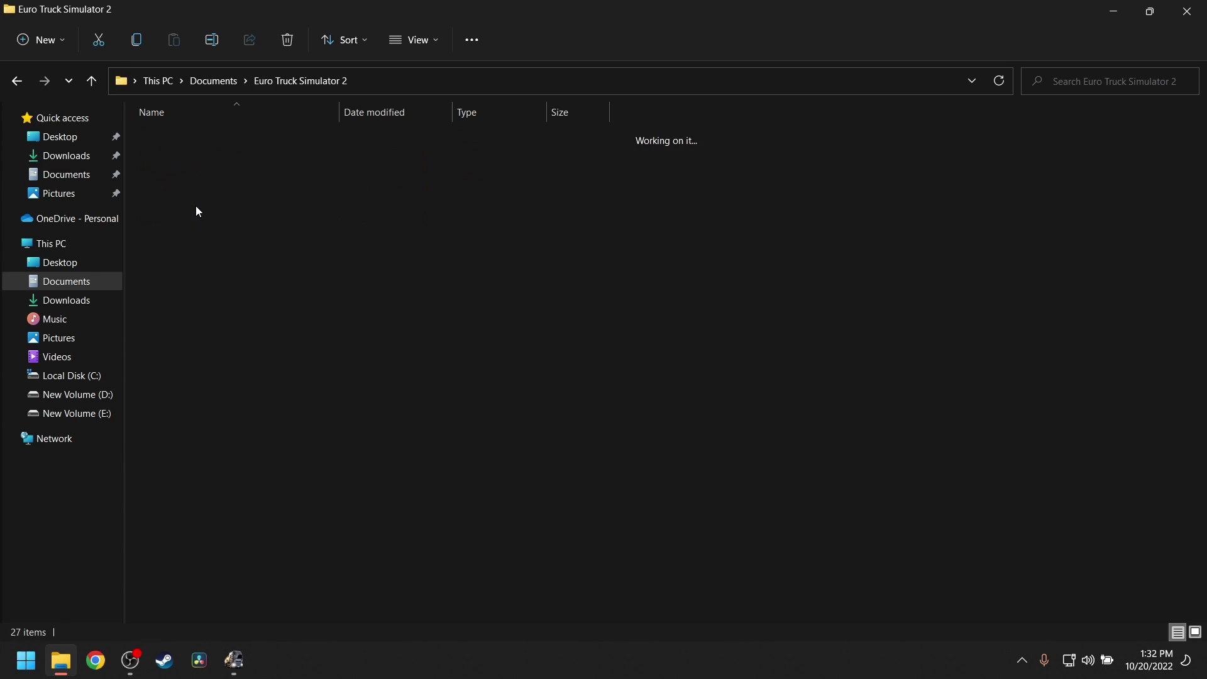
pyautogui.doubleClick(197, 221)
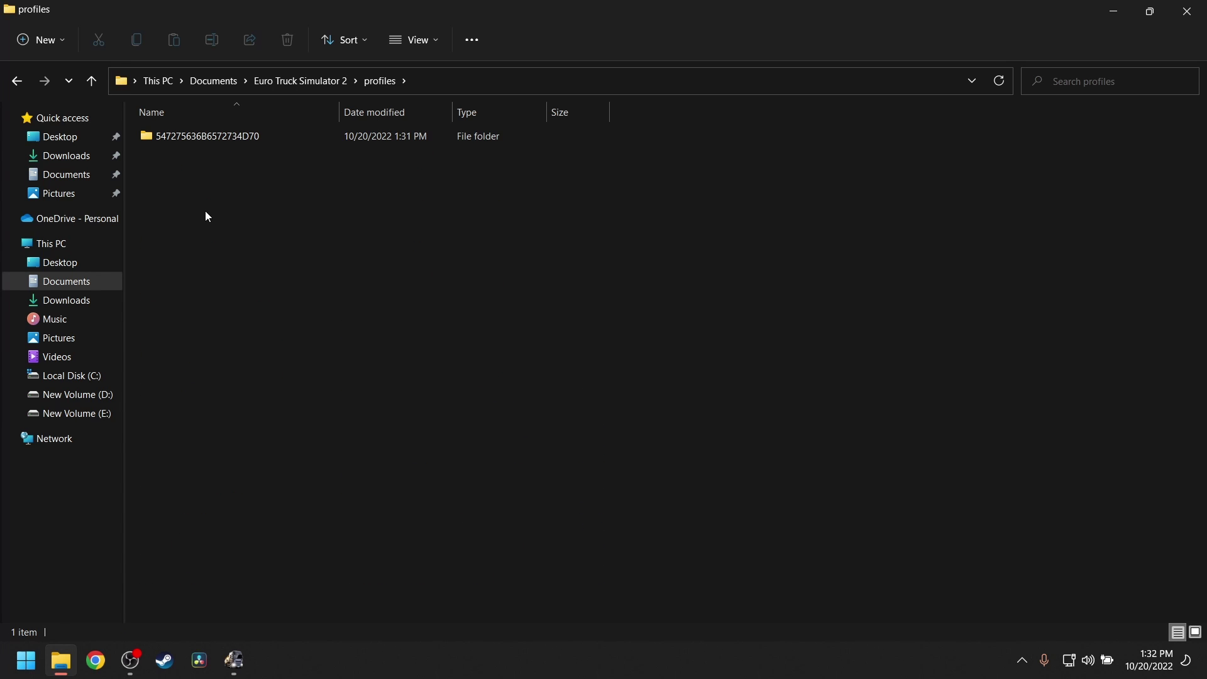
pyautogui.moveTo(310, 140)
pyautogui.click(1112, 12)
# - Switch back to Euro Truck Simulator 2 and quit the game from the Launchpad, confirming the exit
pyautogui.click(234, 659)
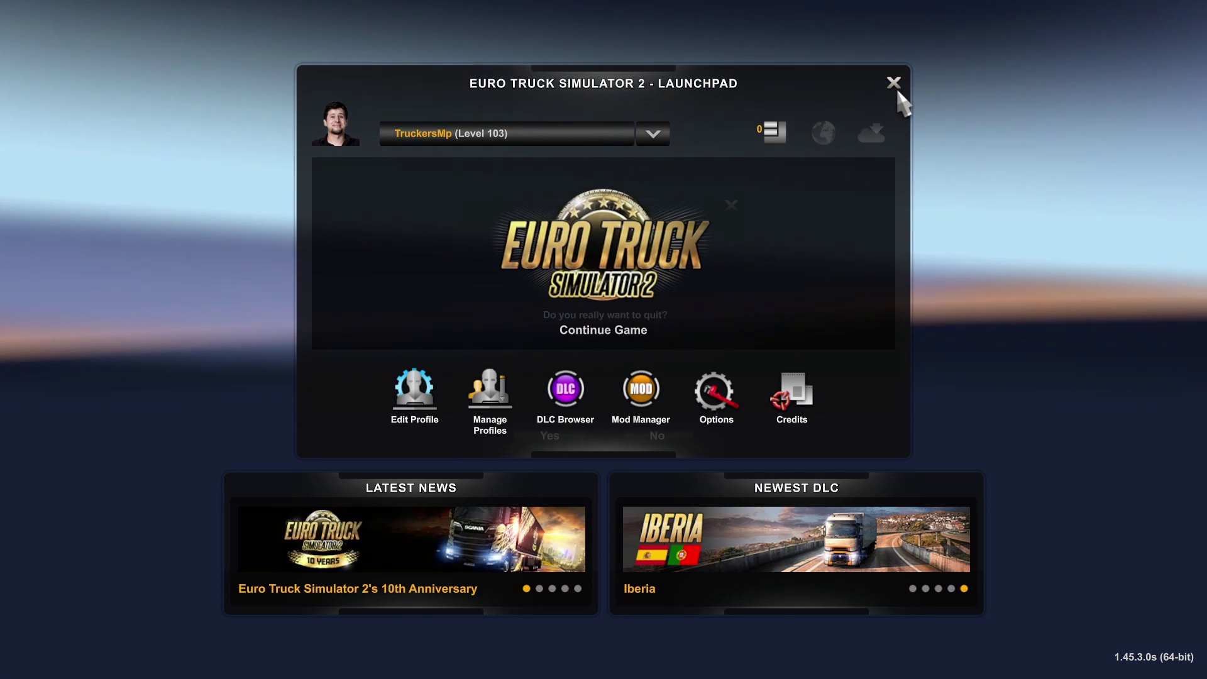
pyautogui.click(893, 83)
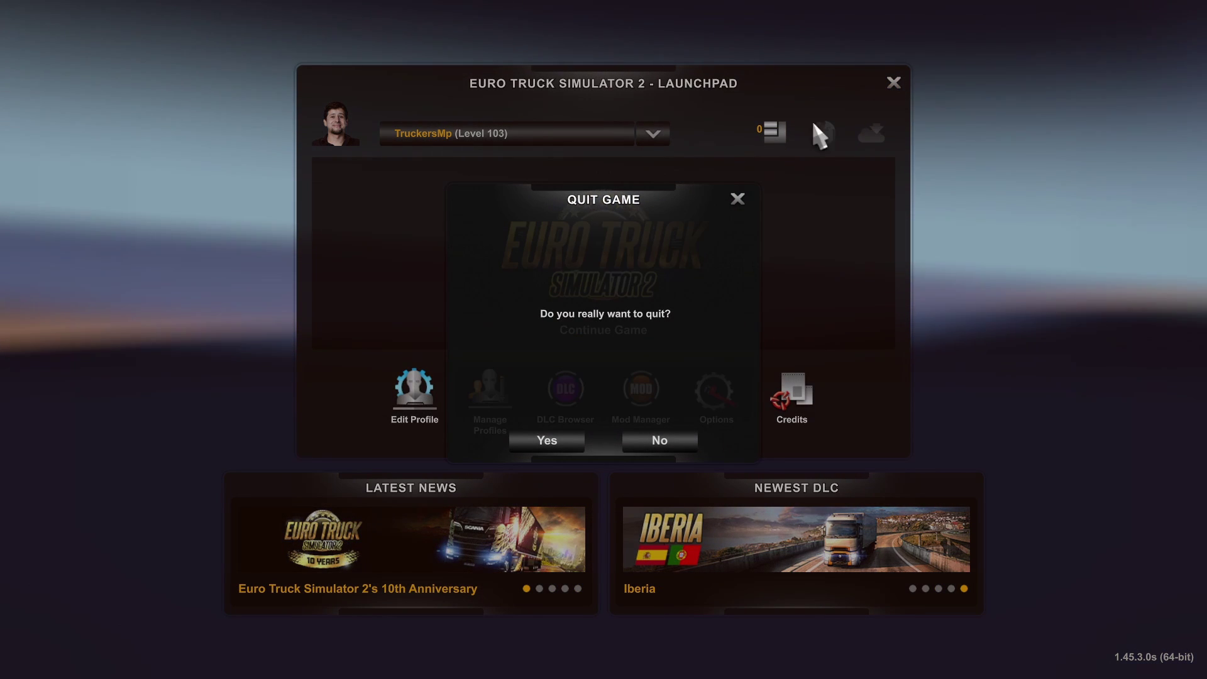
pyautogui.click(544, 432)
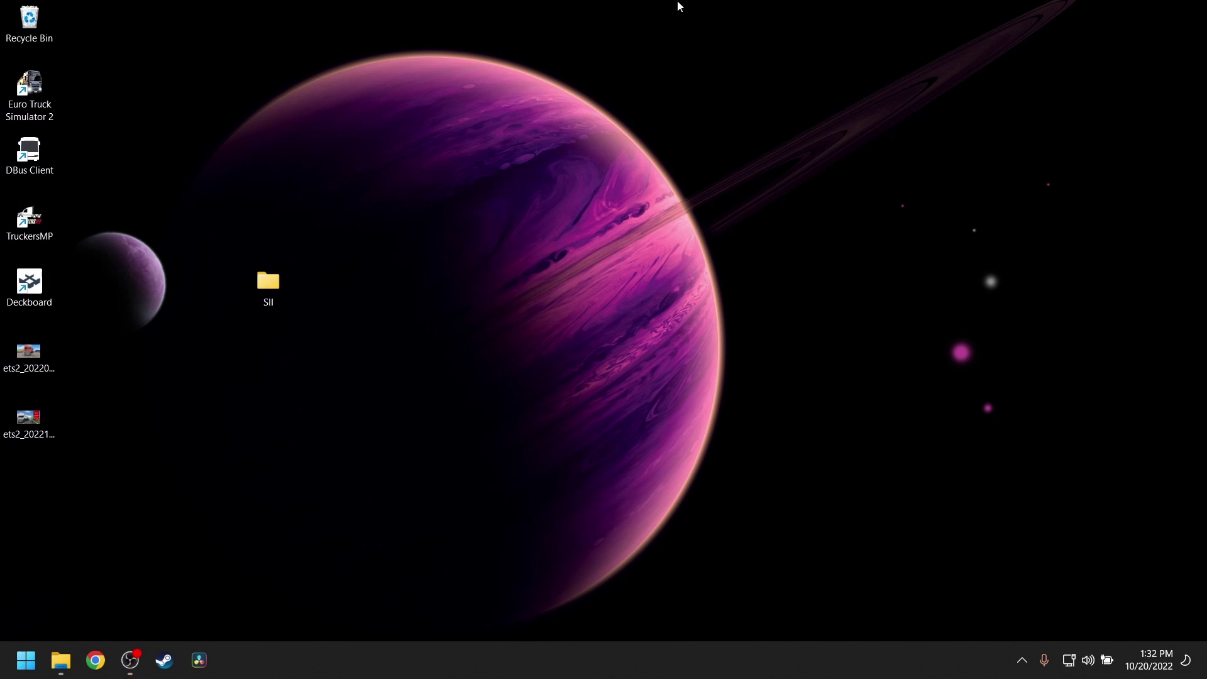
# - Return to File Explorer and examine the contents of the 547275636B6572734D70 profile folder, going back to the profiles folder when done
pyautogui.click(61, 661)
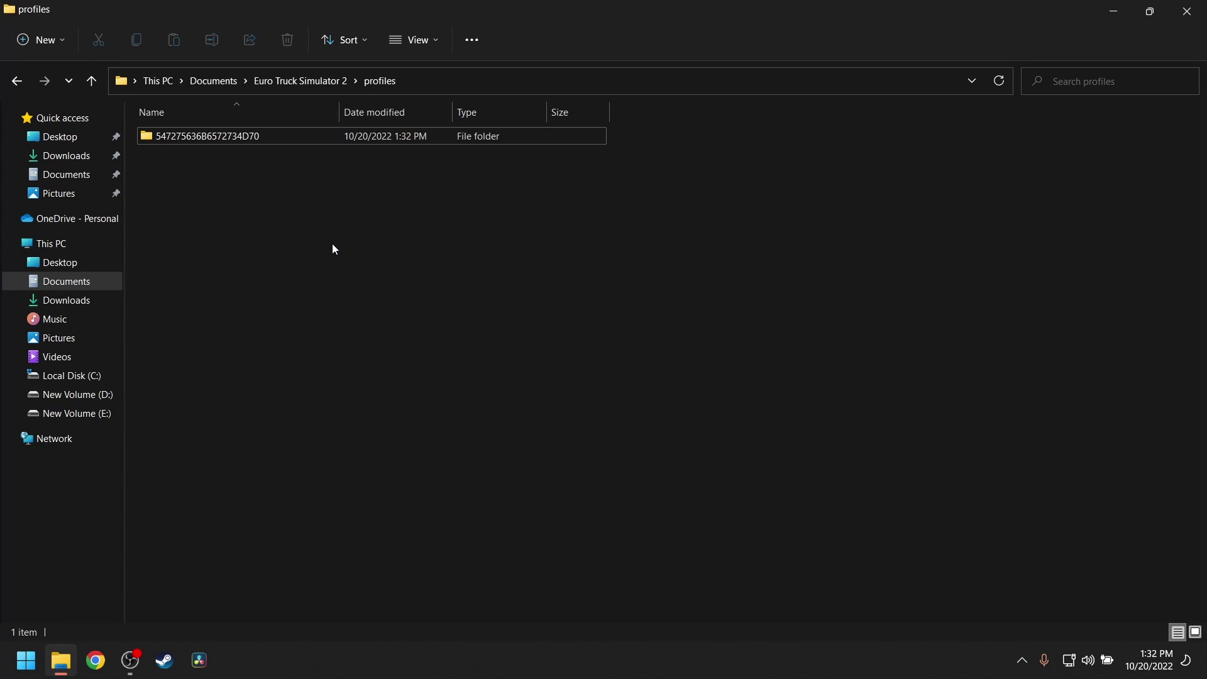
pyautogui.doubleClick(306, 149)
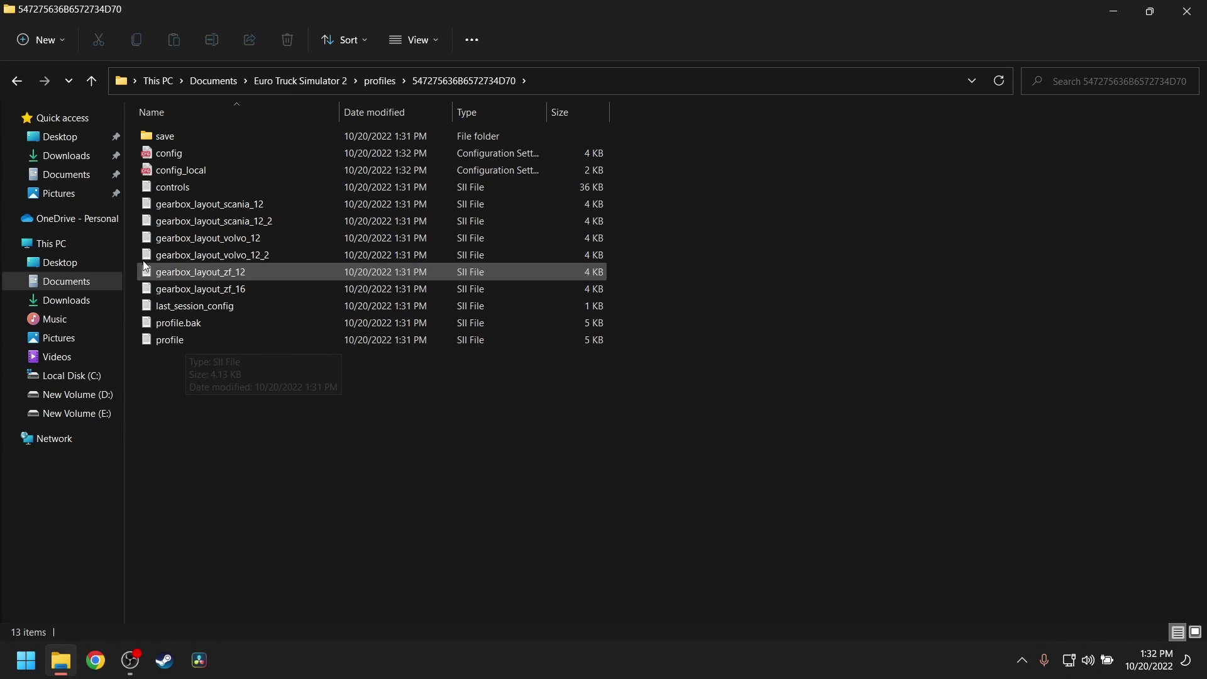
pyautogui.click(16, 80)
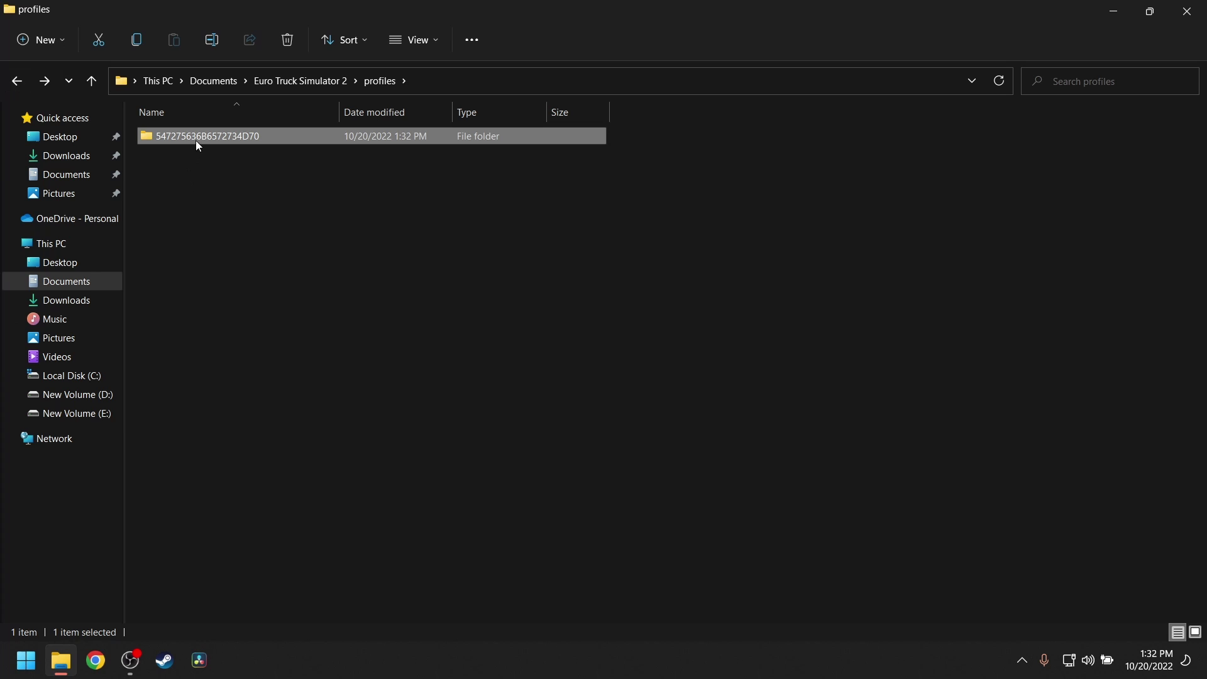
pyautogui.doubleClick(195, 141)
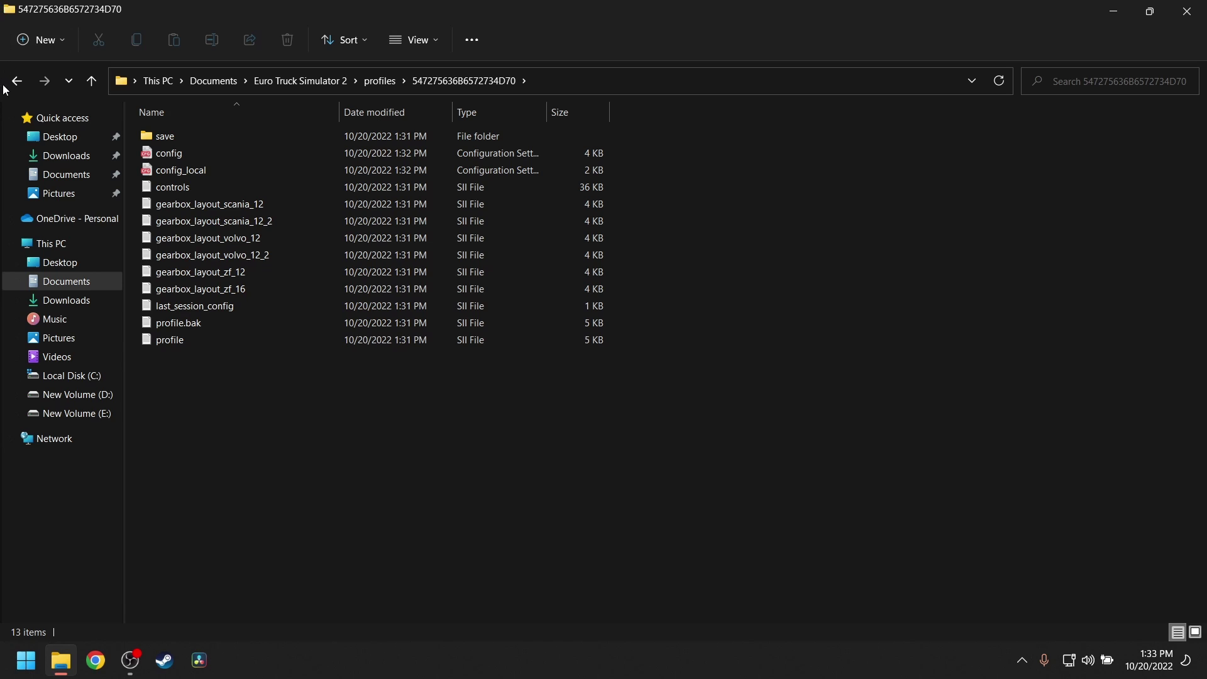
pyautogui.click(17, 80)
pyautogui.click(183, 338)
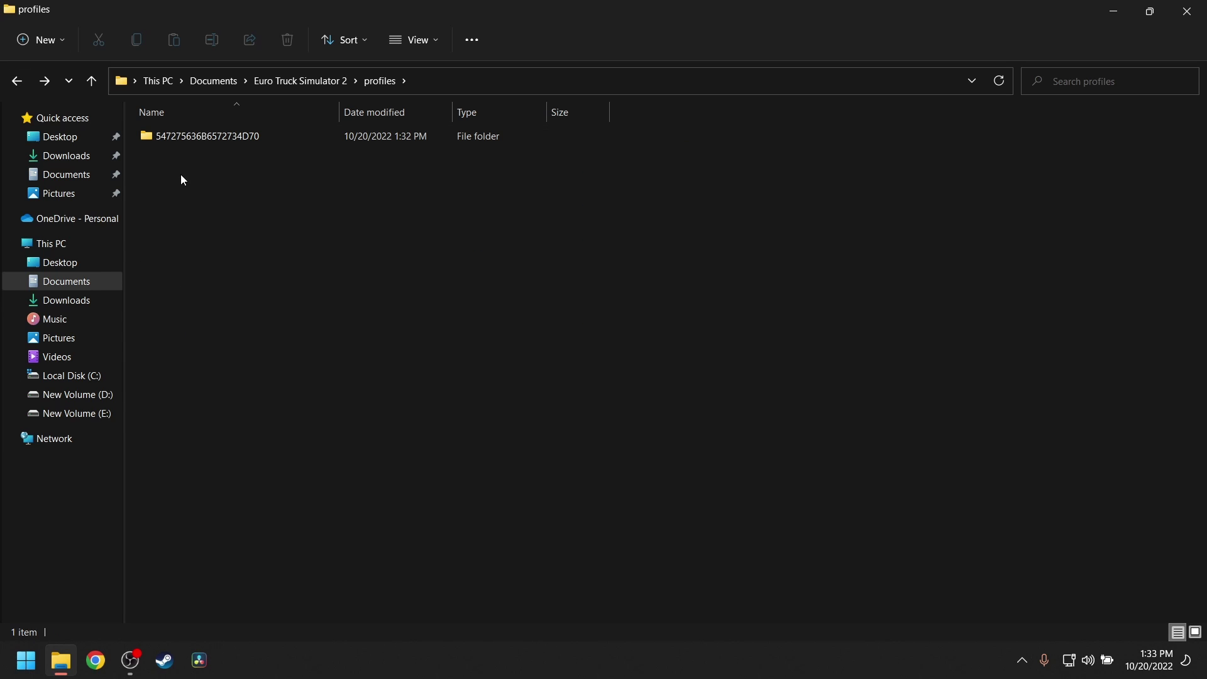
# - Duplicate the 547275636B6572734D70 profile folder within the profiles folder
pyautogui.click(235, 137)
pyautogui.rightClick(235, 138)
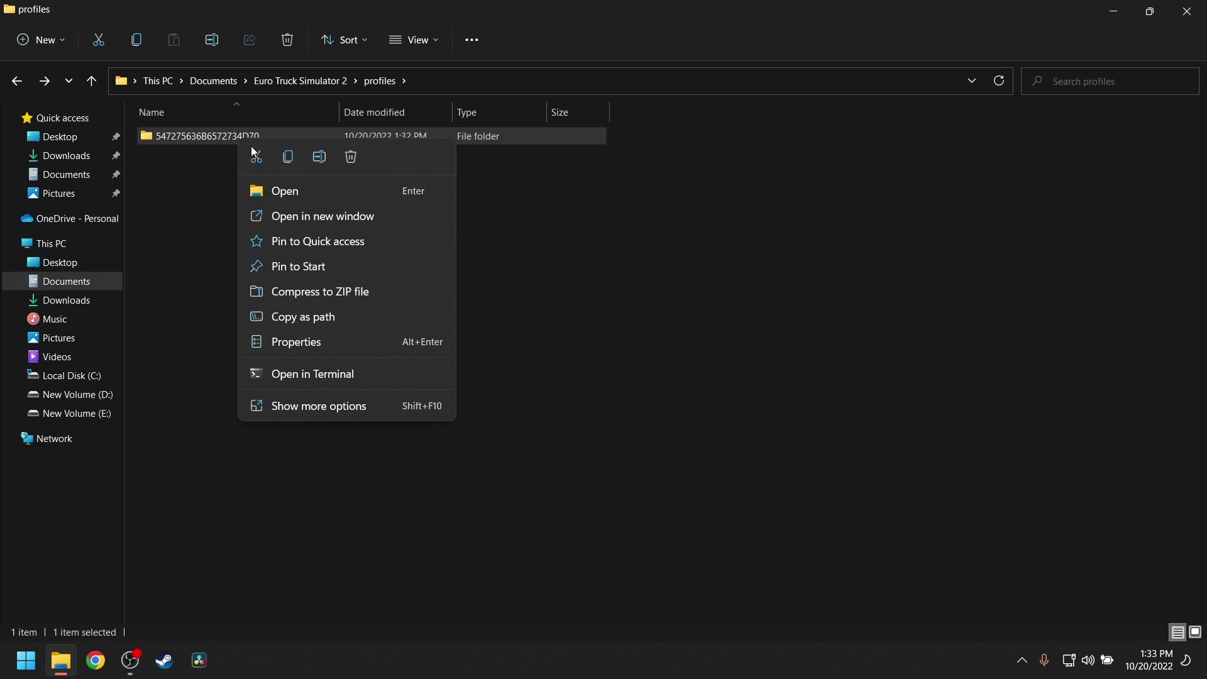
pyautogui.click(290, 160)
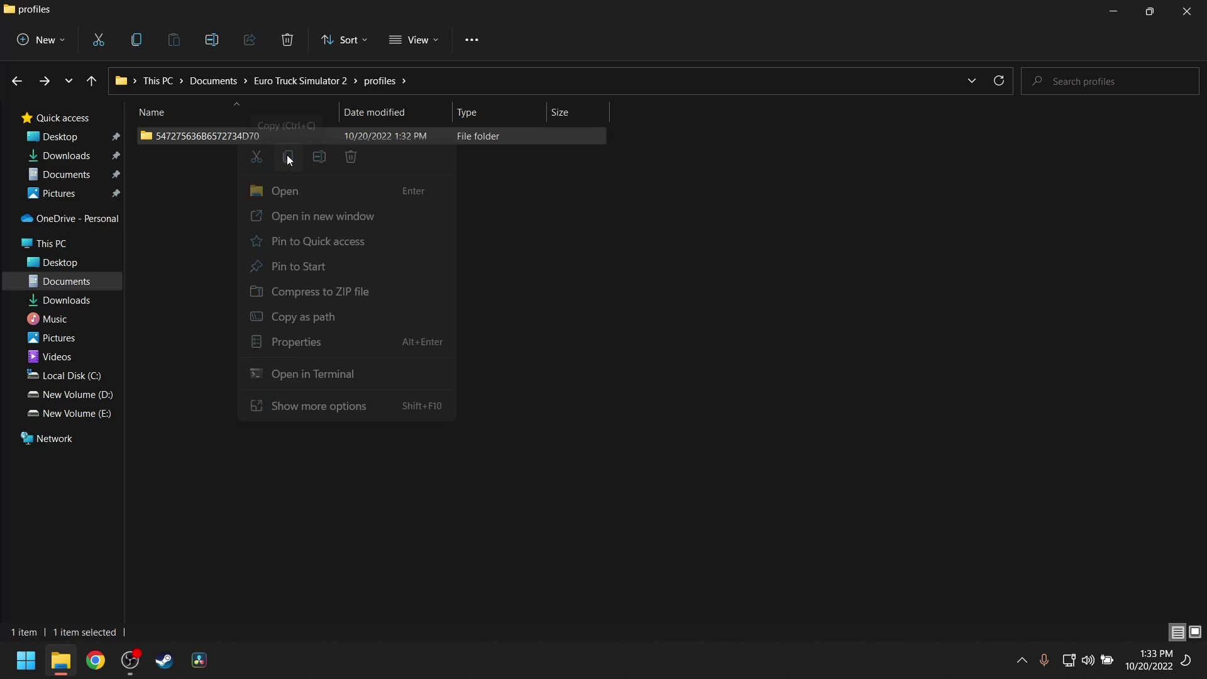
pyautogui.rightClick(228, 203)
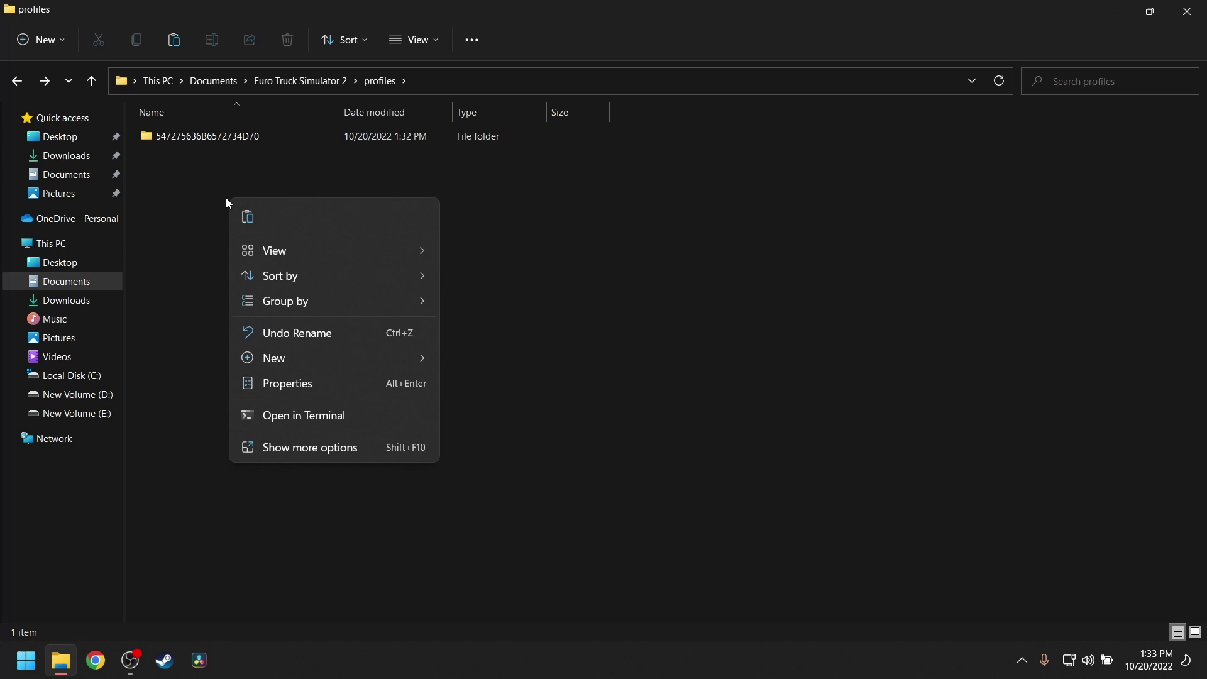
pyautogui.click(246, 221)
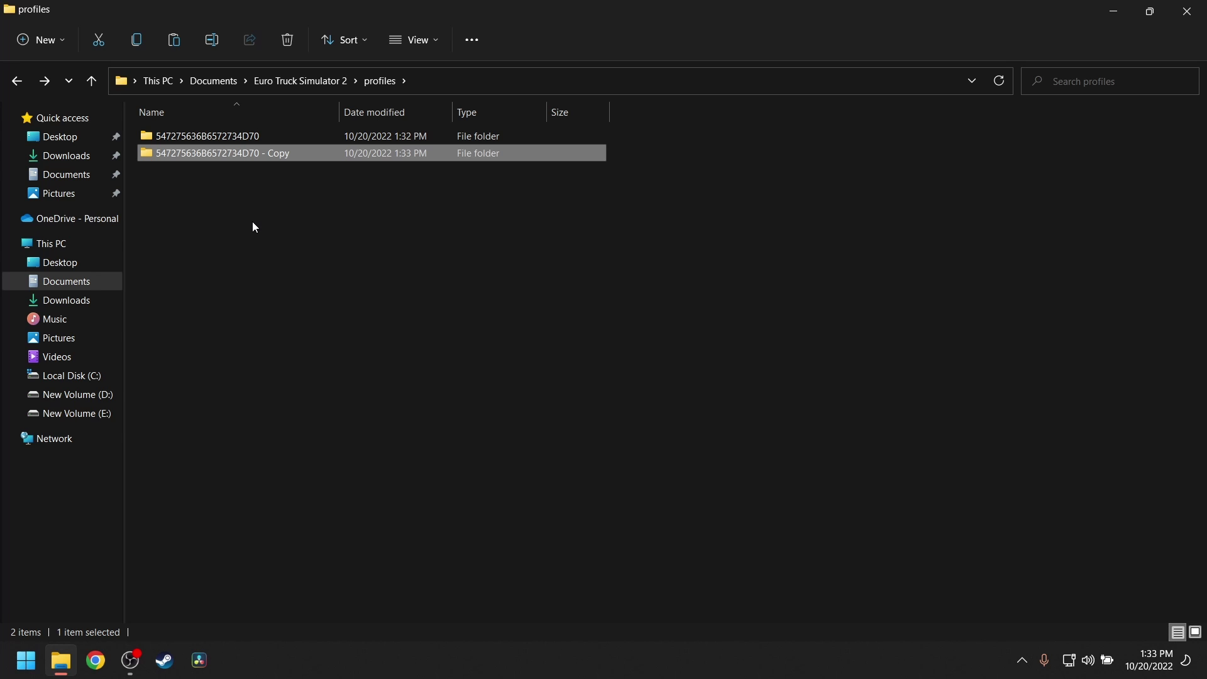
pyautogui.click(261, 231)
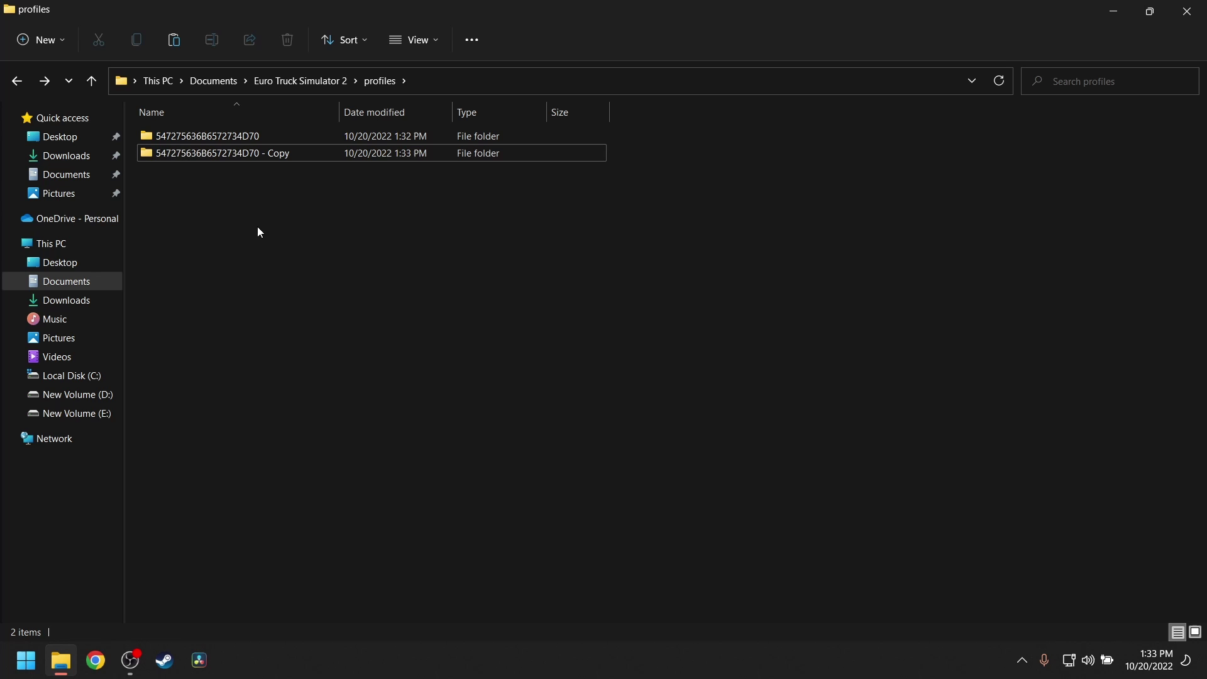
# - Open the copied profile folder and examine its profile SII file in Notepad from start to end, closing Notepad when done
pyautogui.doubleClick(249, 154)
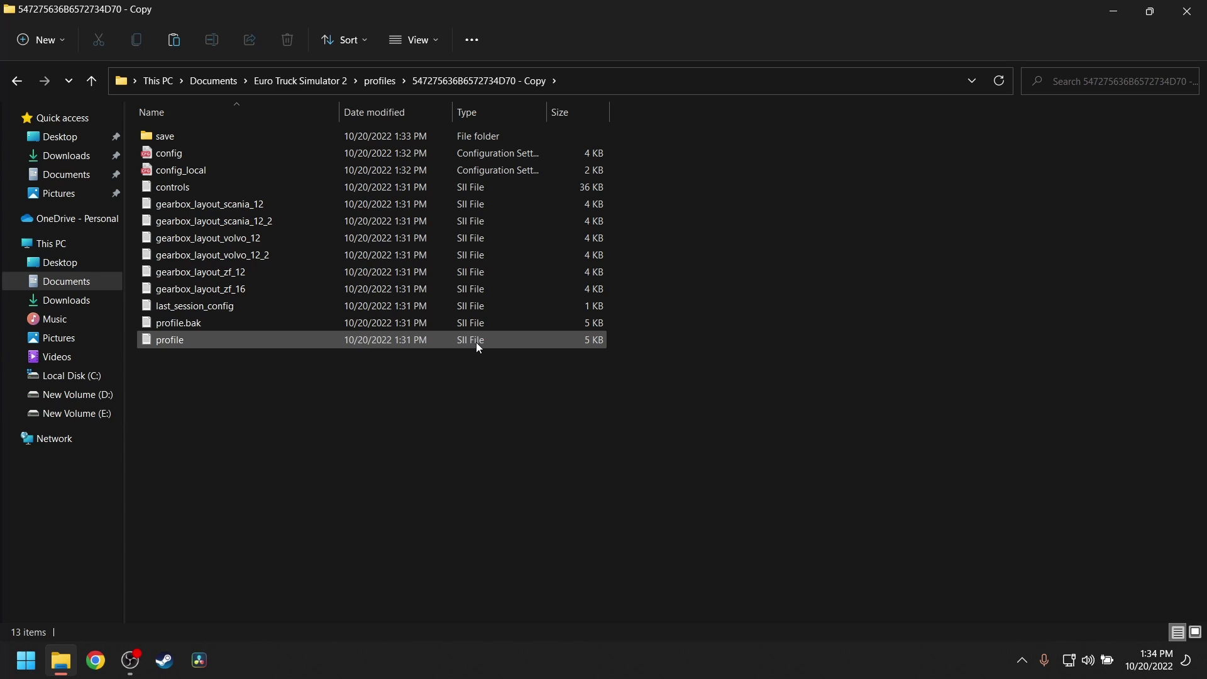
pyautogui.doubleClick(291, 346)
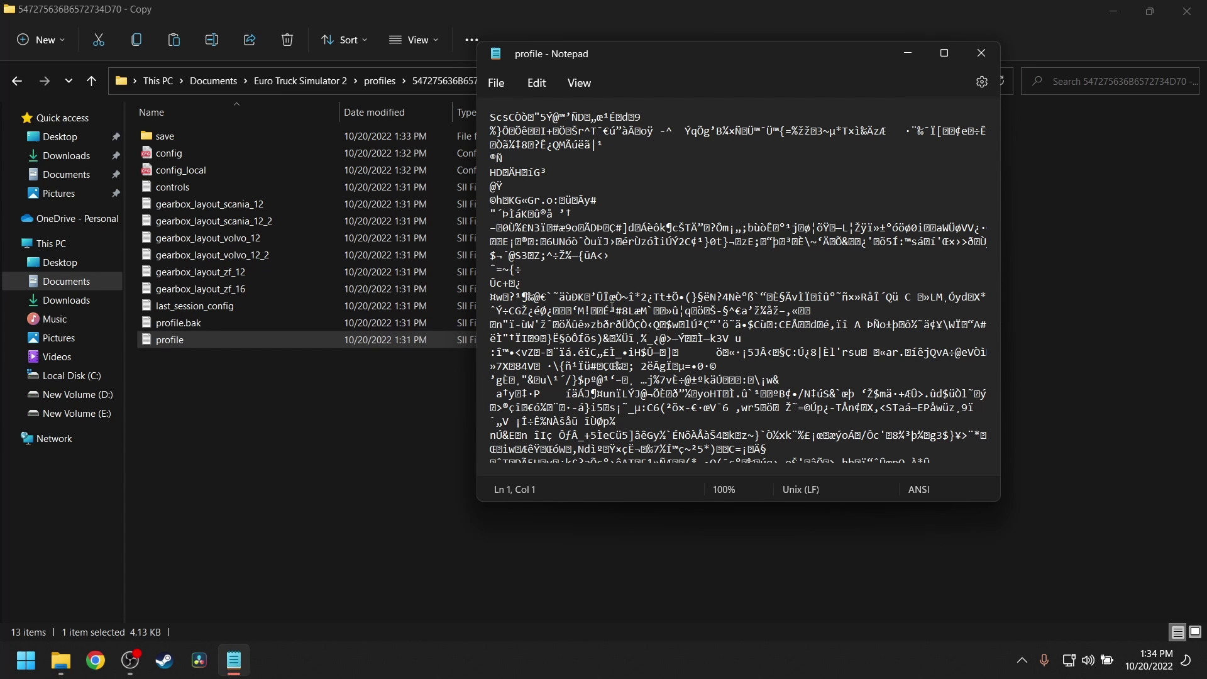
pyautogui.scroll(-15, 612, 306)
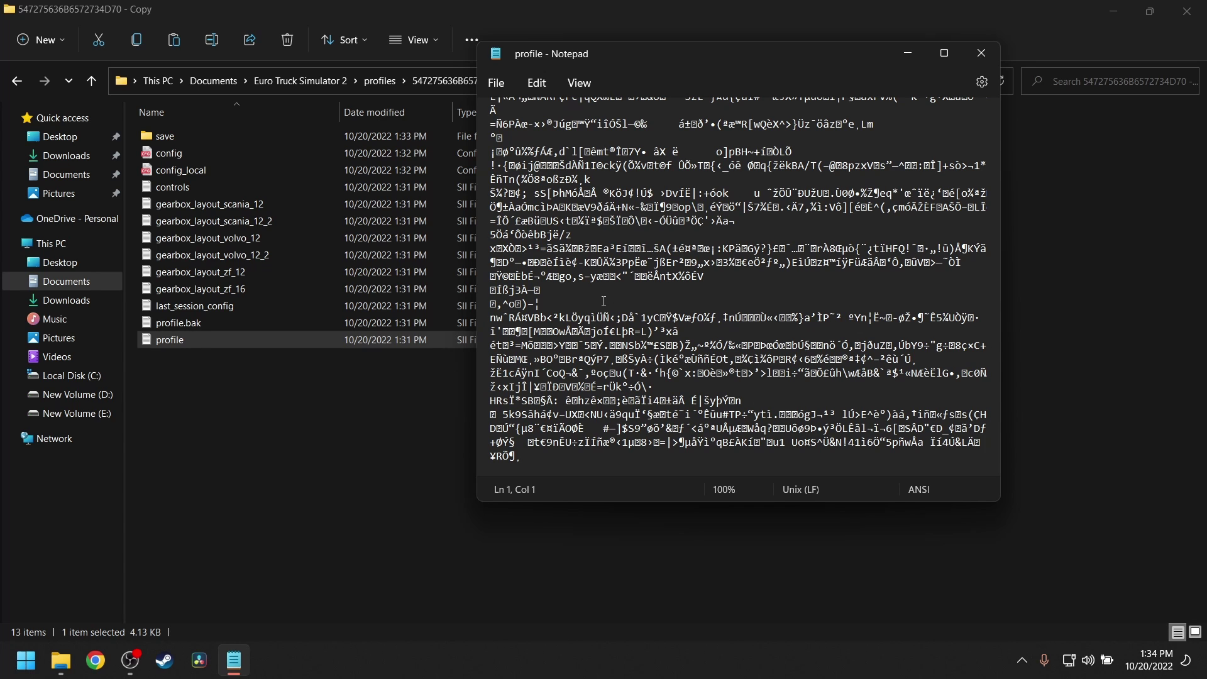
pyautogui.scroll(12, 603, 301)
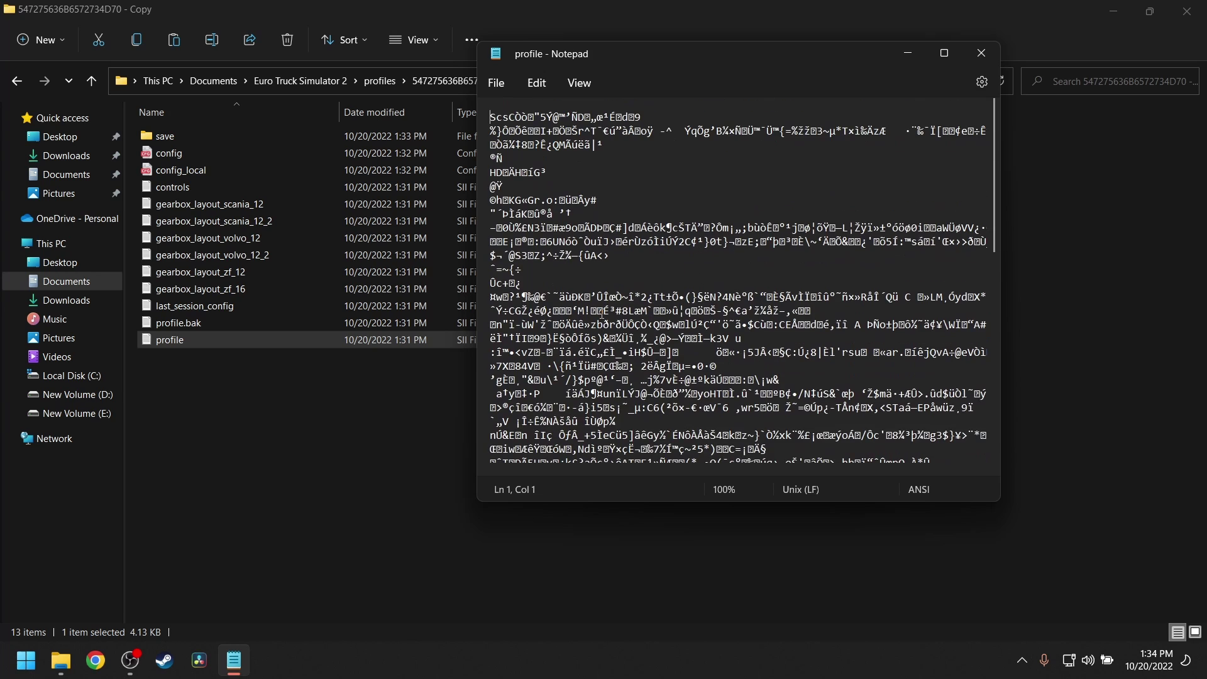
pyautogui.scroll(-12, 601, 314)
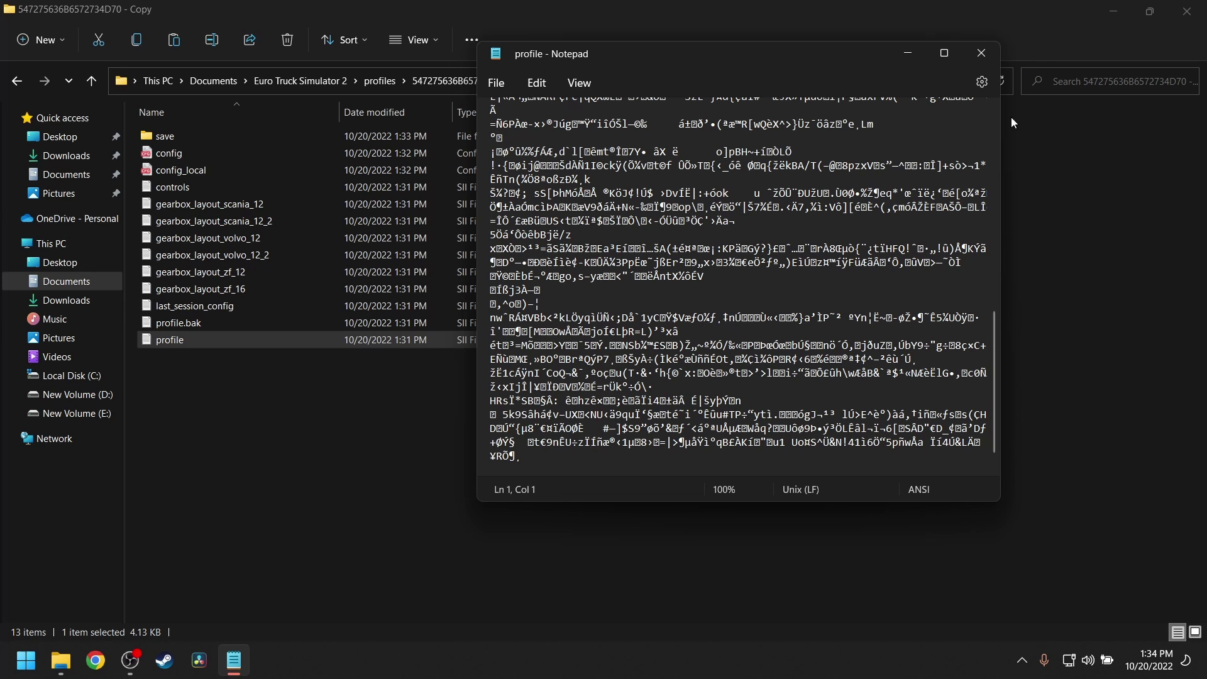
pyautogui.click(982, 59)
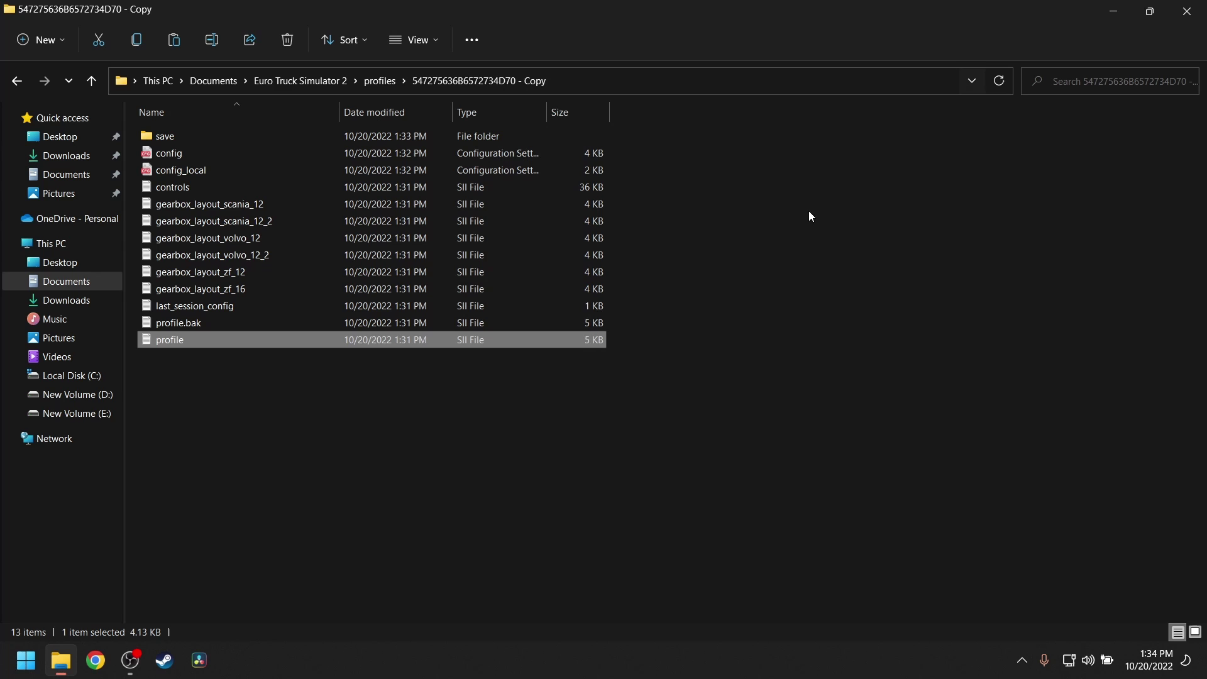
pyautogui.click(381, 478)
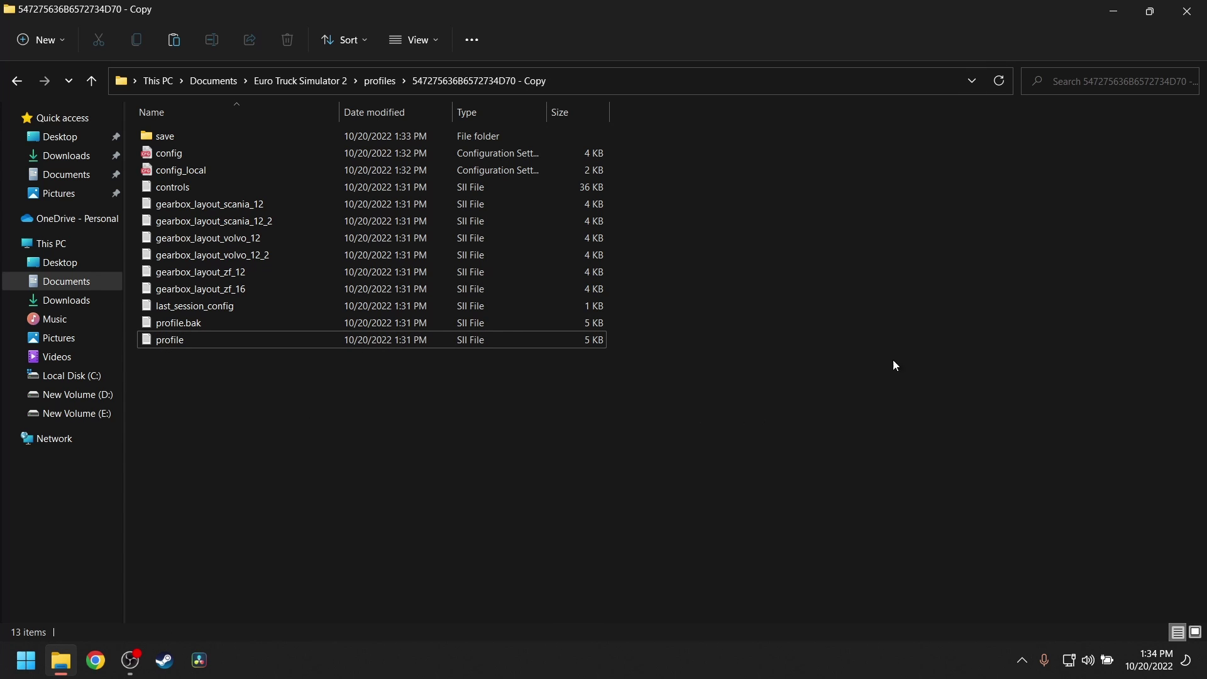
# - Minimise the profile folder window, check the SII folder on the desktop for the SII_Decrypt application, and minimise that window too
pyautogui.click(1113, 12)
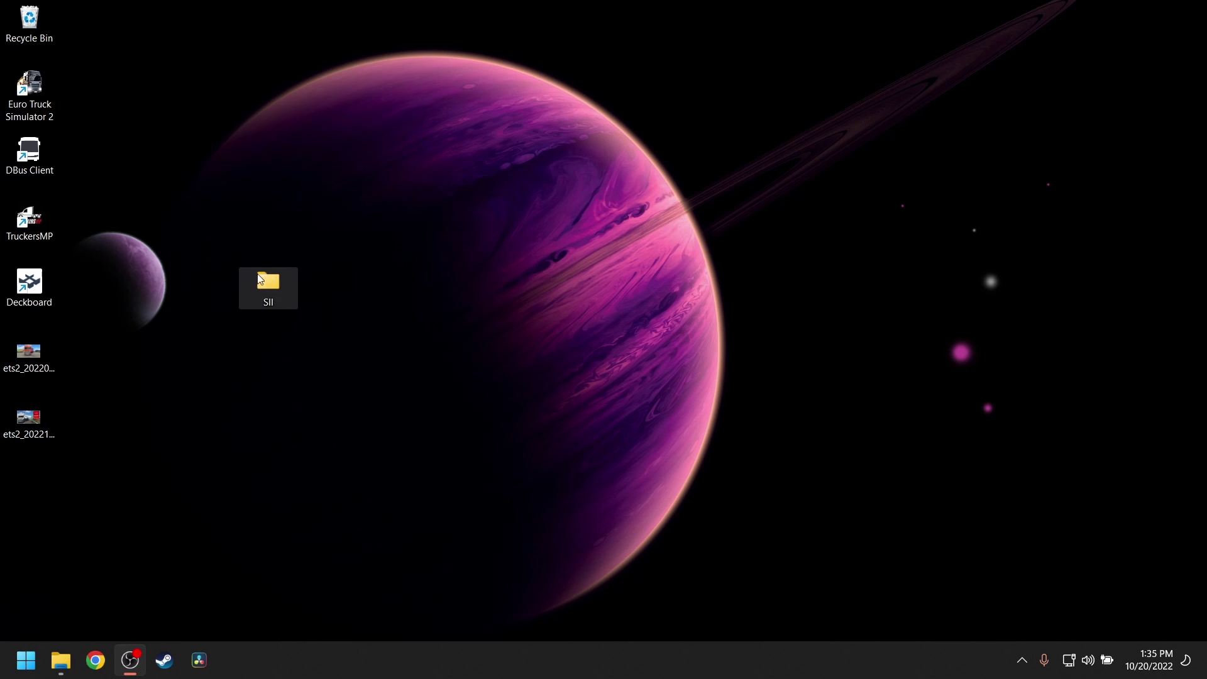
pyautogui.click(265, 293)
pyautogui.doubleClick(265, 293)
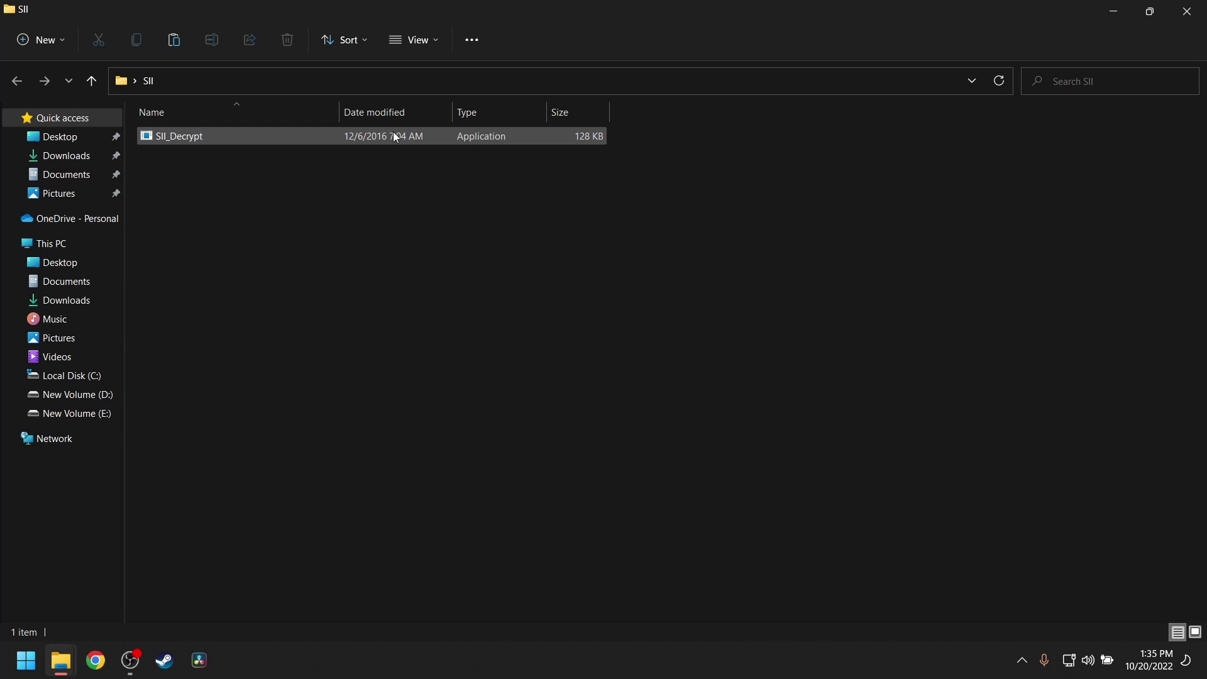
pyautogui.click(1107, 14)
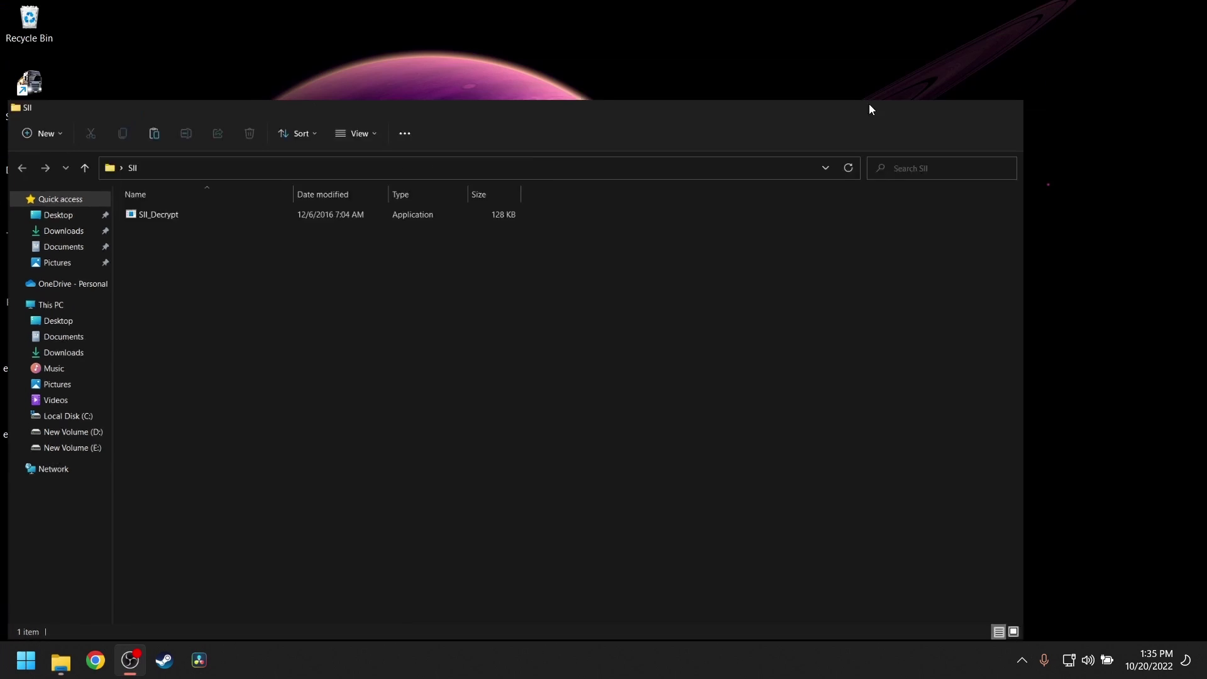
# - Switch to Chrome and look up the version tags of TheLazyTomcat's SII_Decrypt repository on GitHub, minimising the browser when done
pyautogui.click(96, 661)
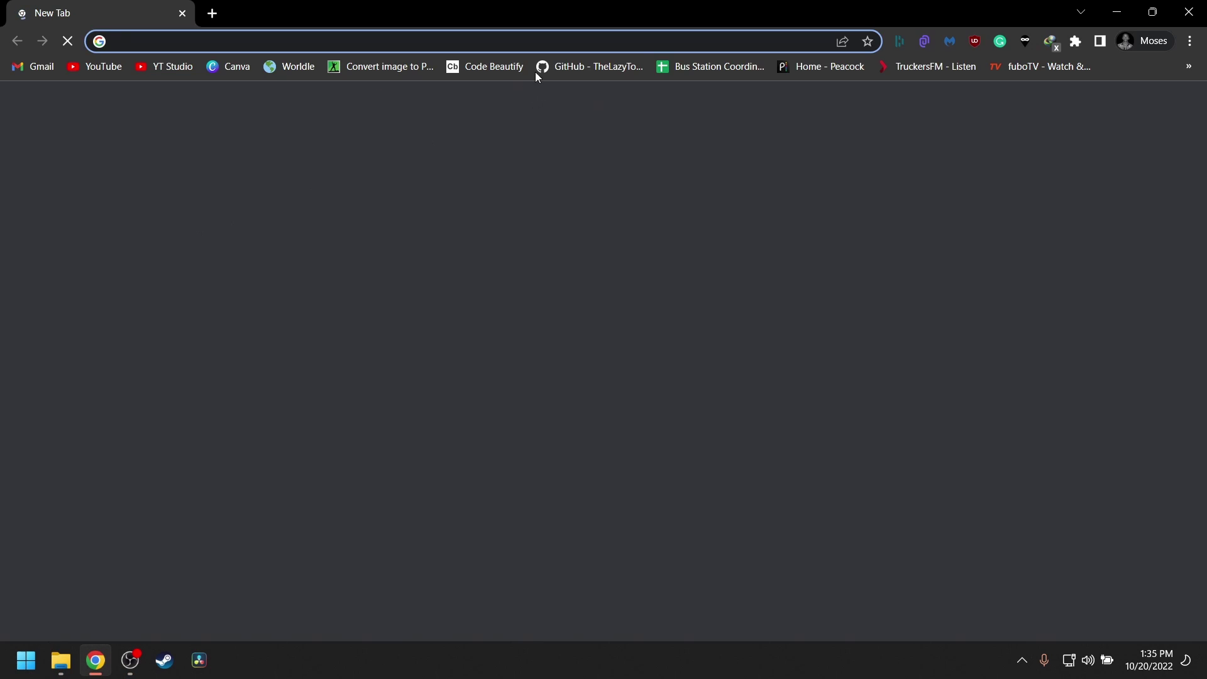
pyautogui.click(582, 70)
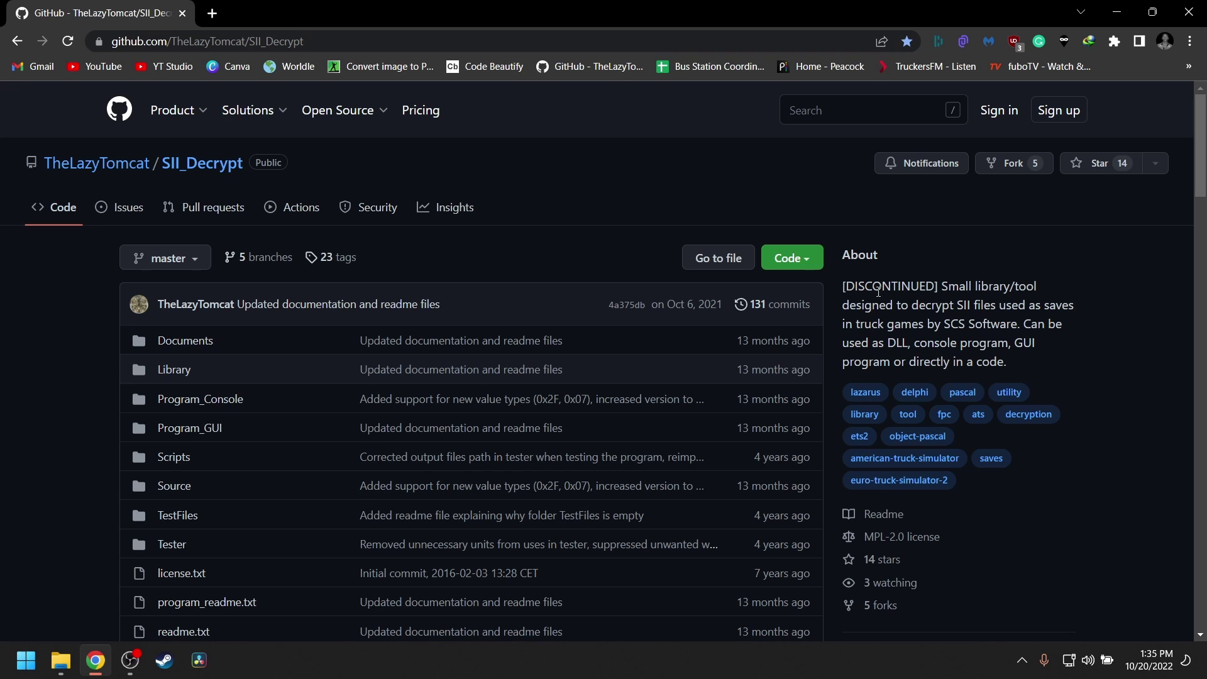
pyautogui.scroll(-5, 908, 460)
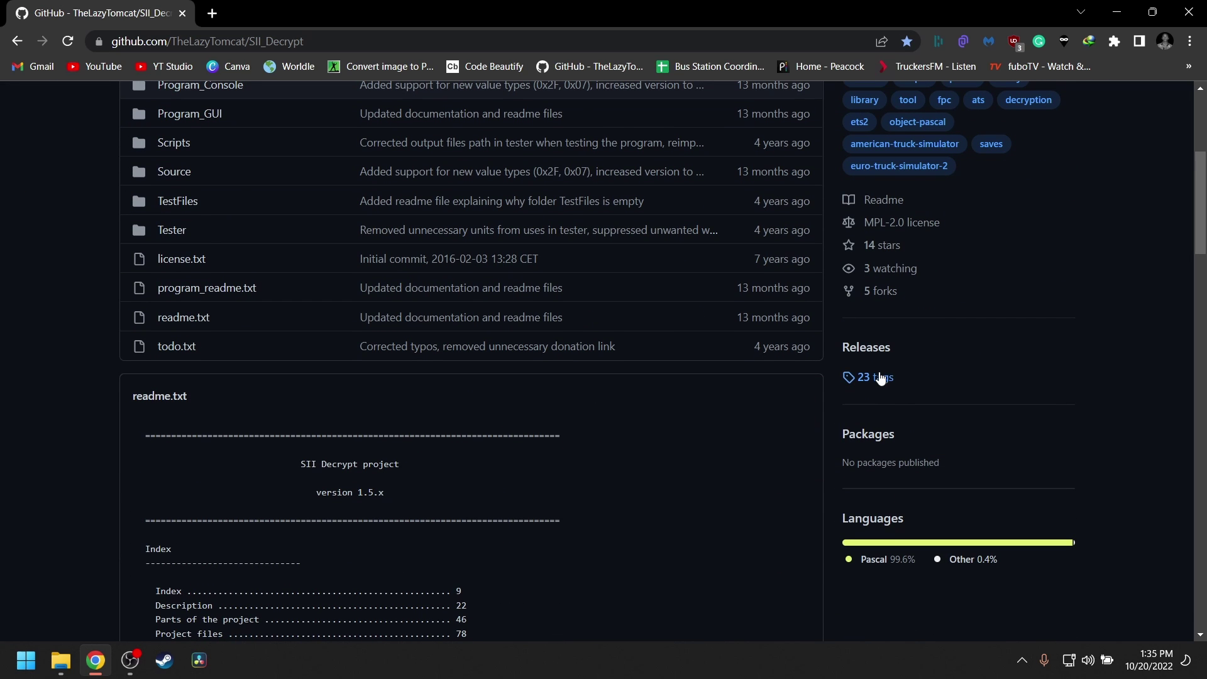
pyautogui.click(880, 377)
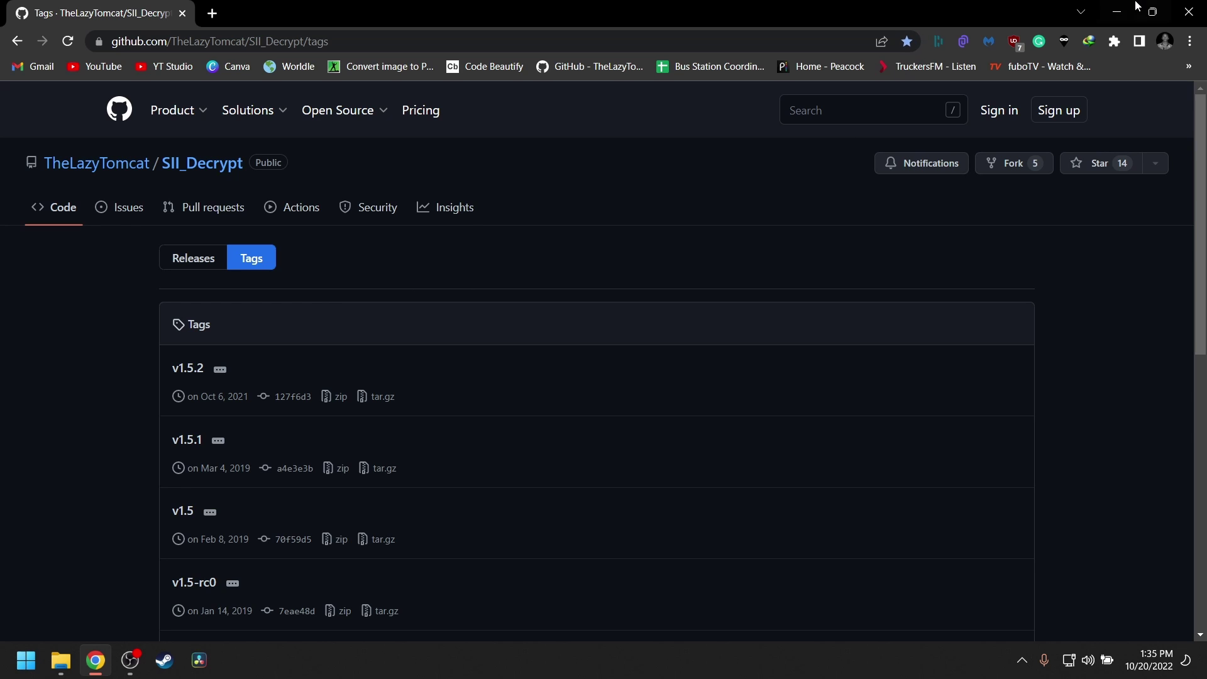
pyautogui.click(1116, 12)
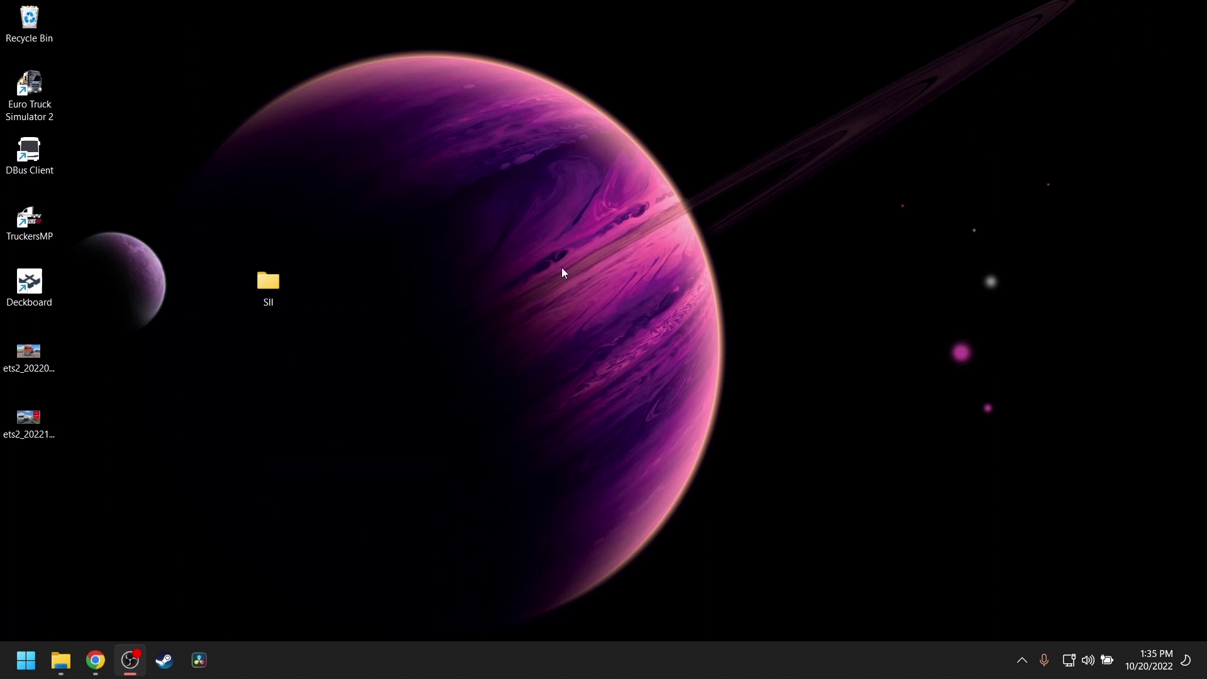
# - Reopen the SII folder on the desktop and copy the SII_Decrypt application to the clipboard
pyautogui.click(519, 275)
pyautogui.doubleClick(269, 307)
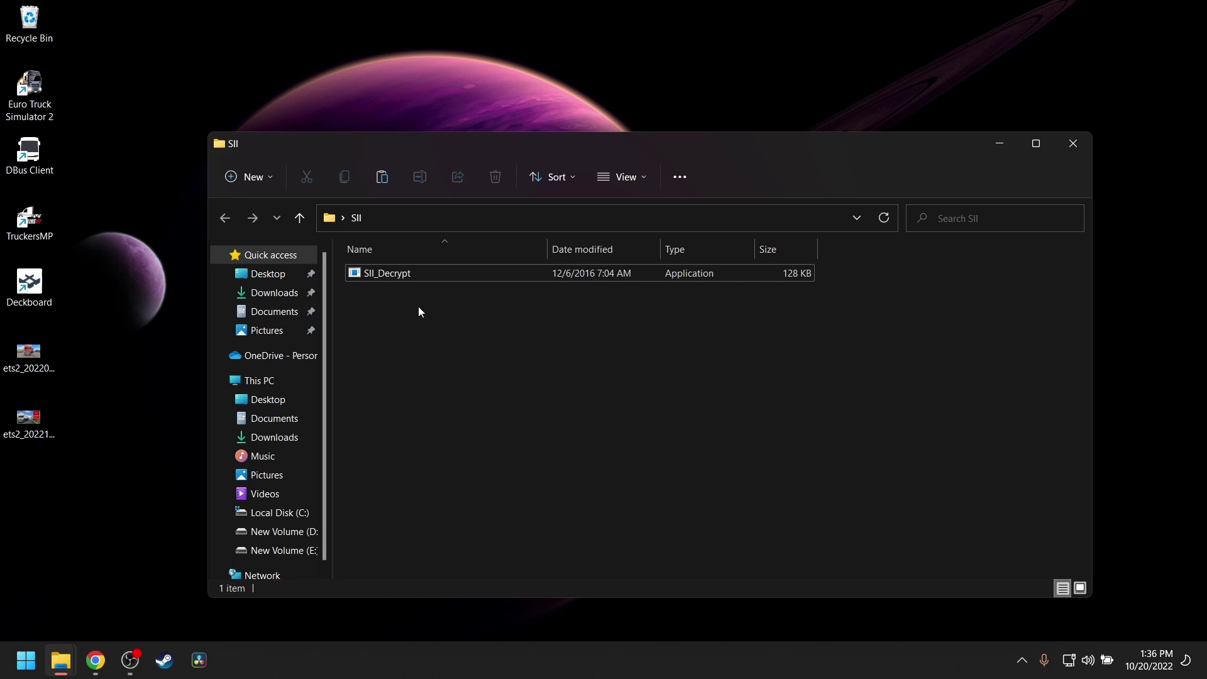
pyautogui.click(431, 275)
pyautogui.rightClick(431, 275)
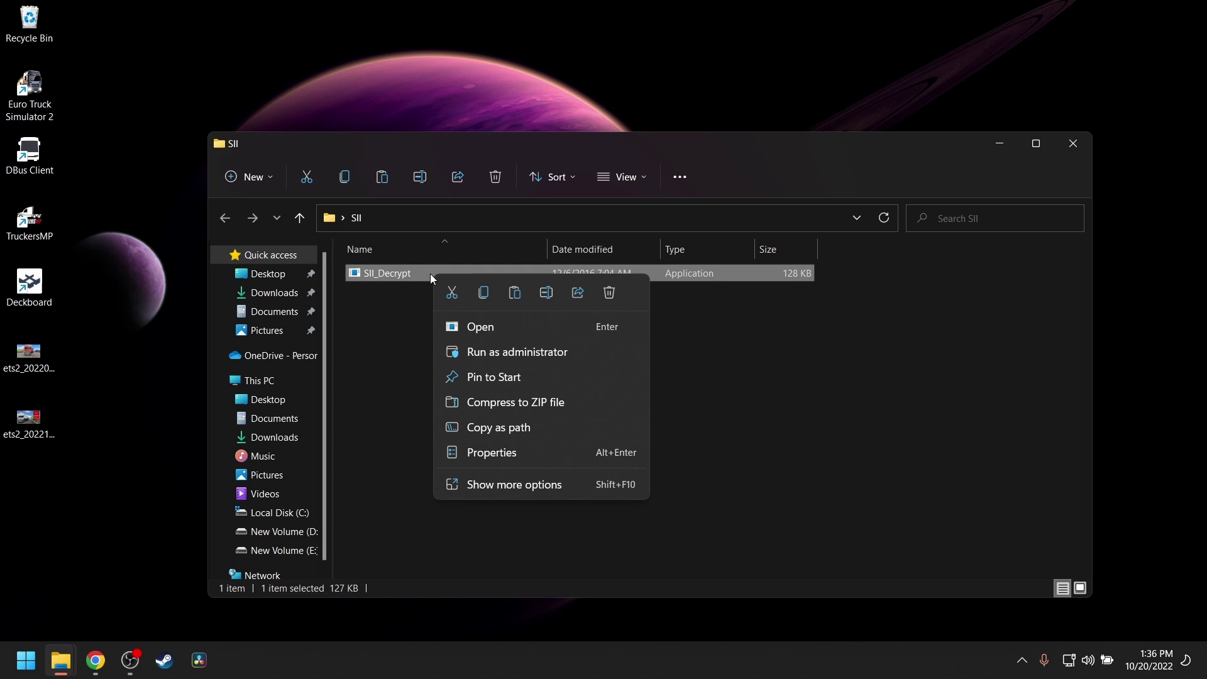
pyautogui.click(479, 303)
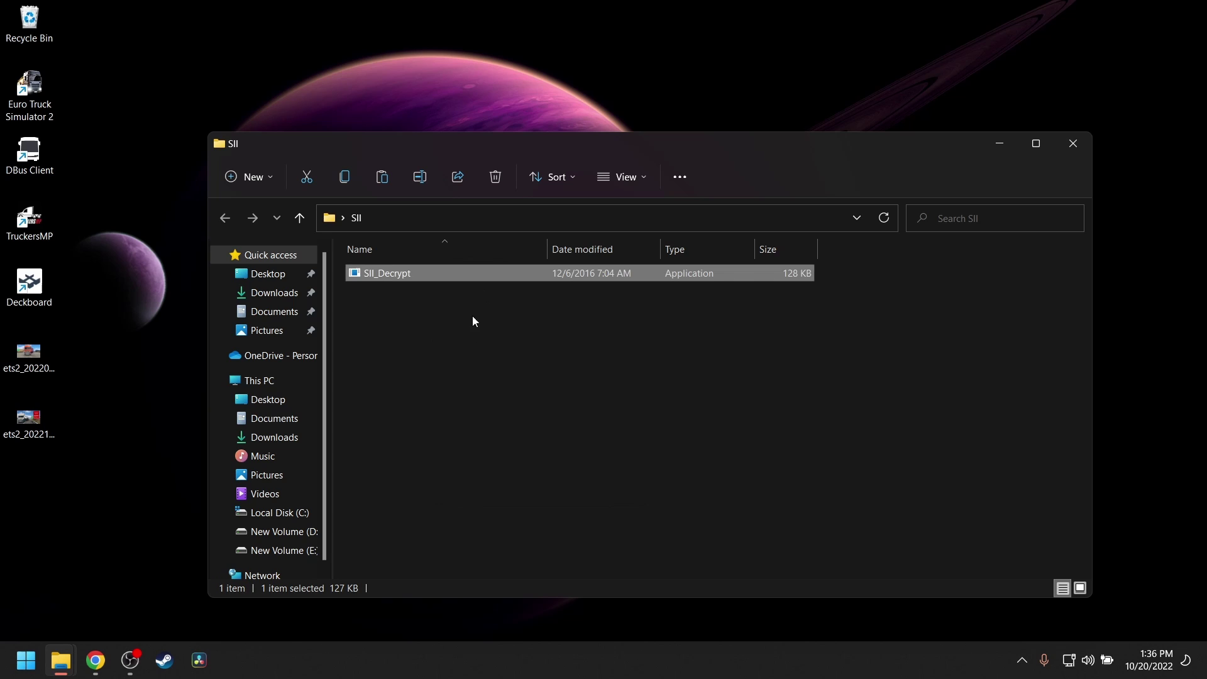
# - Minimise the SII folder window and paste the SII_Decrypt application into the copied profile folder
pyautogui.click(470, 357)
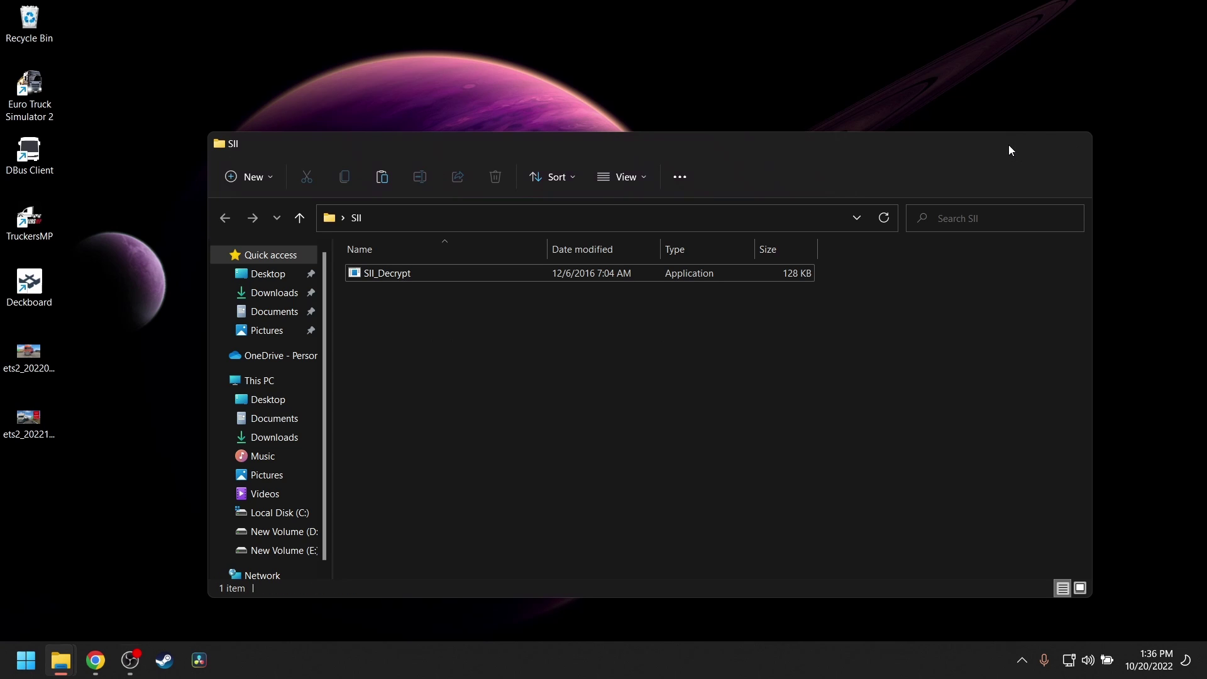
pyautogui.click(1008, 144)
pyautogui.moveTo(53, 670)
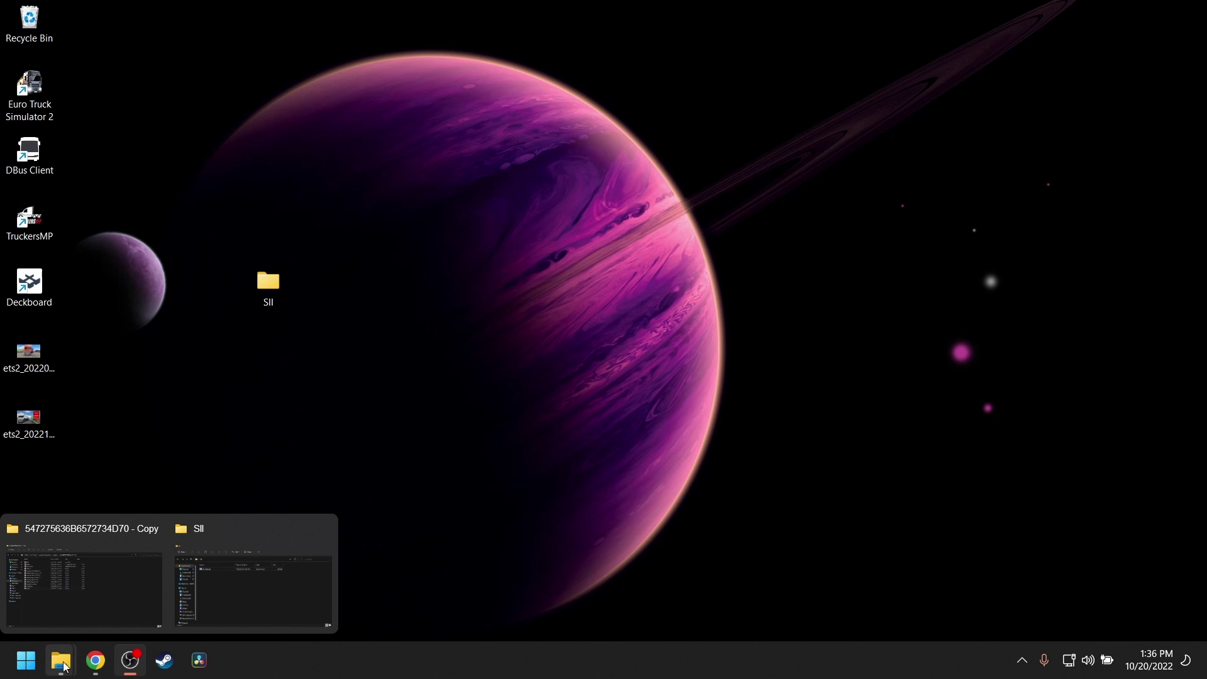
pyautogui.click(119, 584)
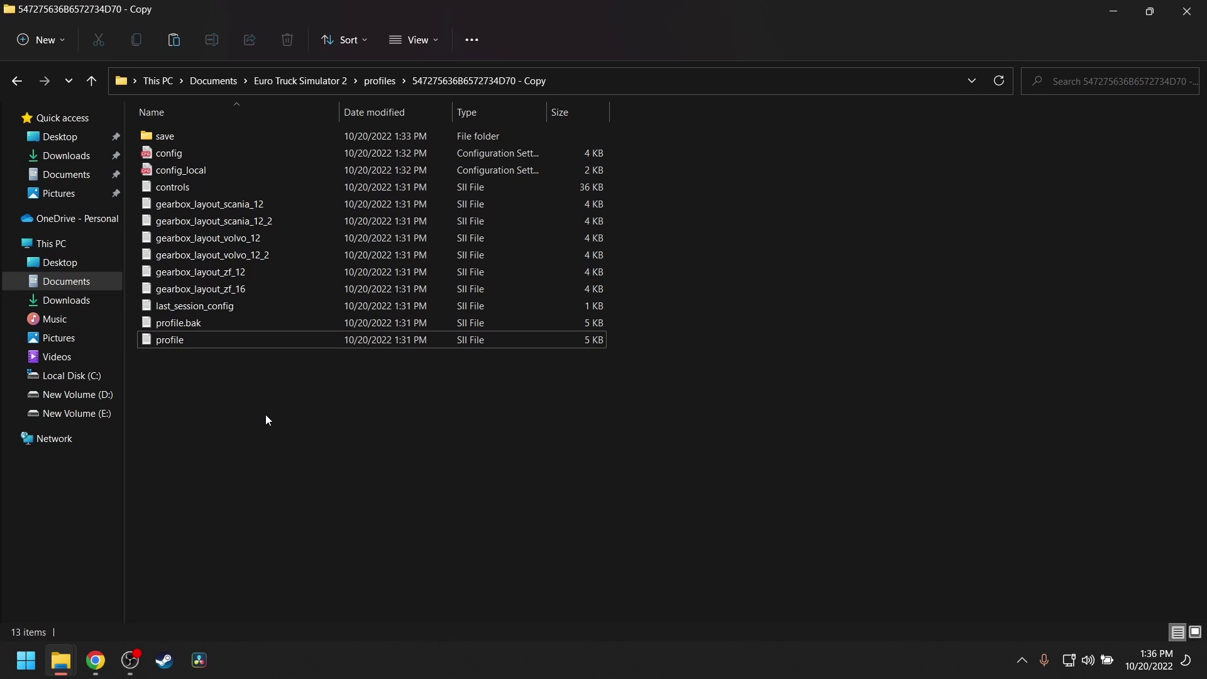
pyautogui.rightClick(266, 415)
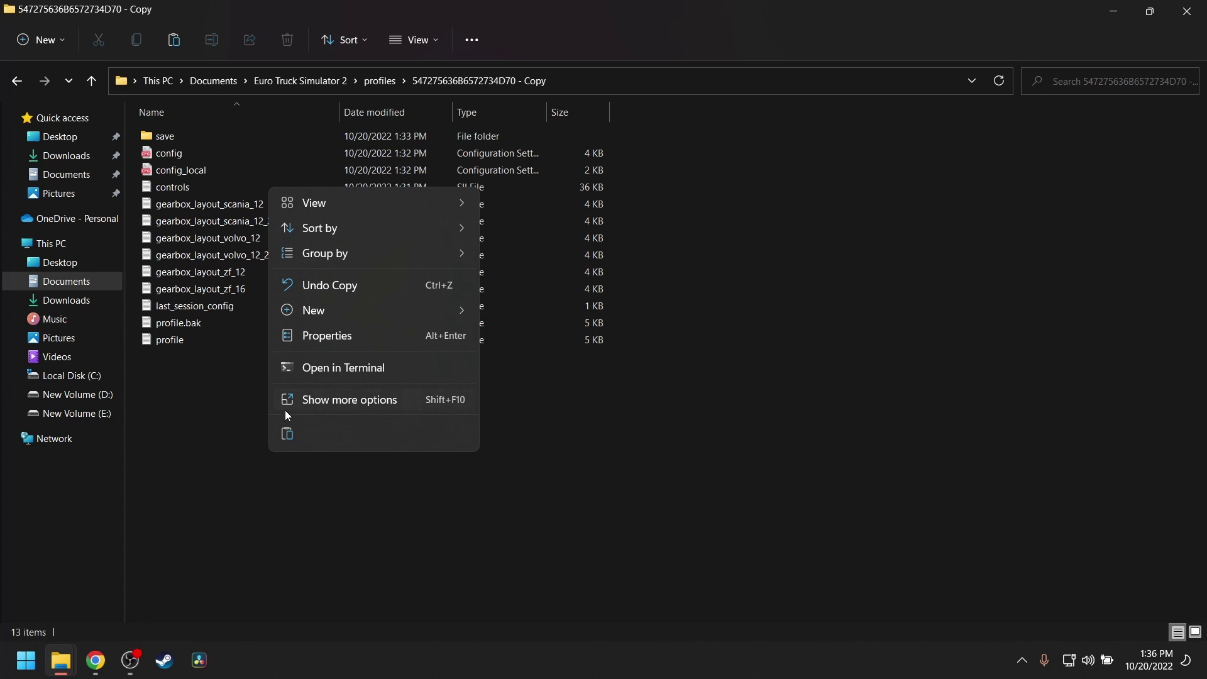
pyautogui.click(286, 434)
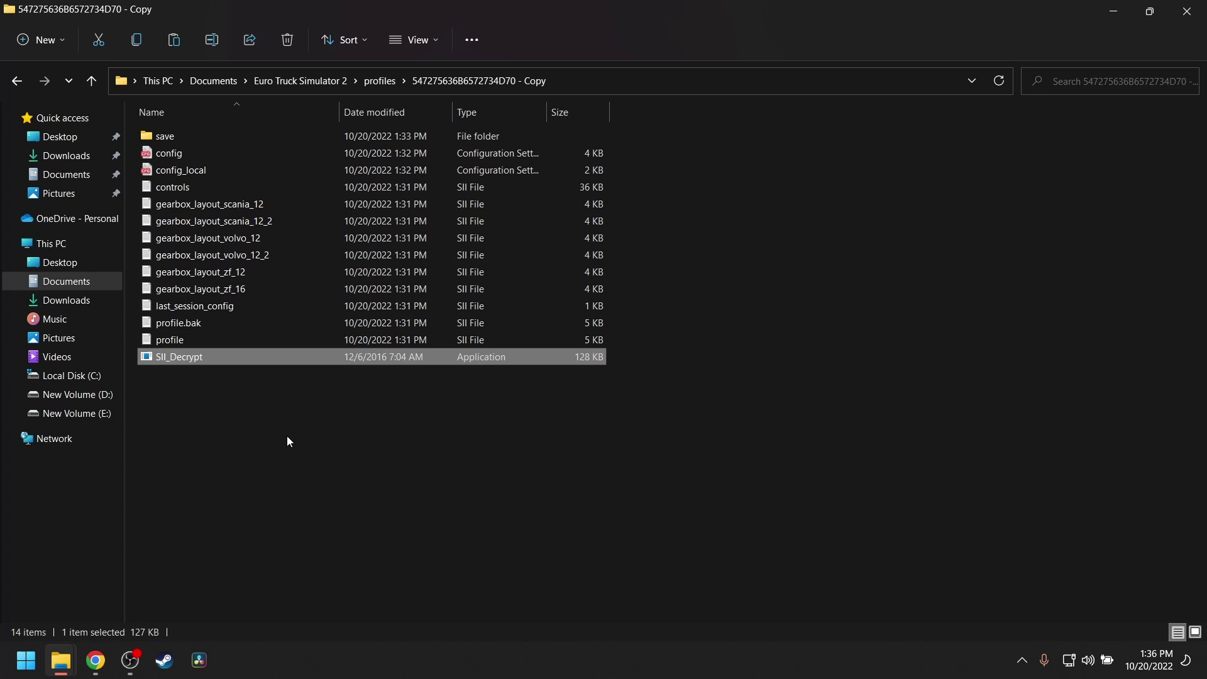
pyautogui.click(287, 437)
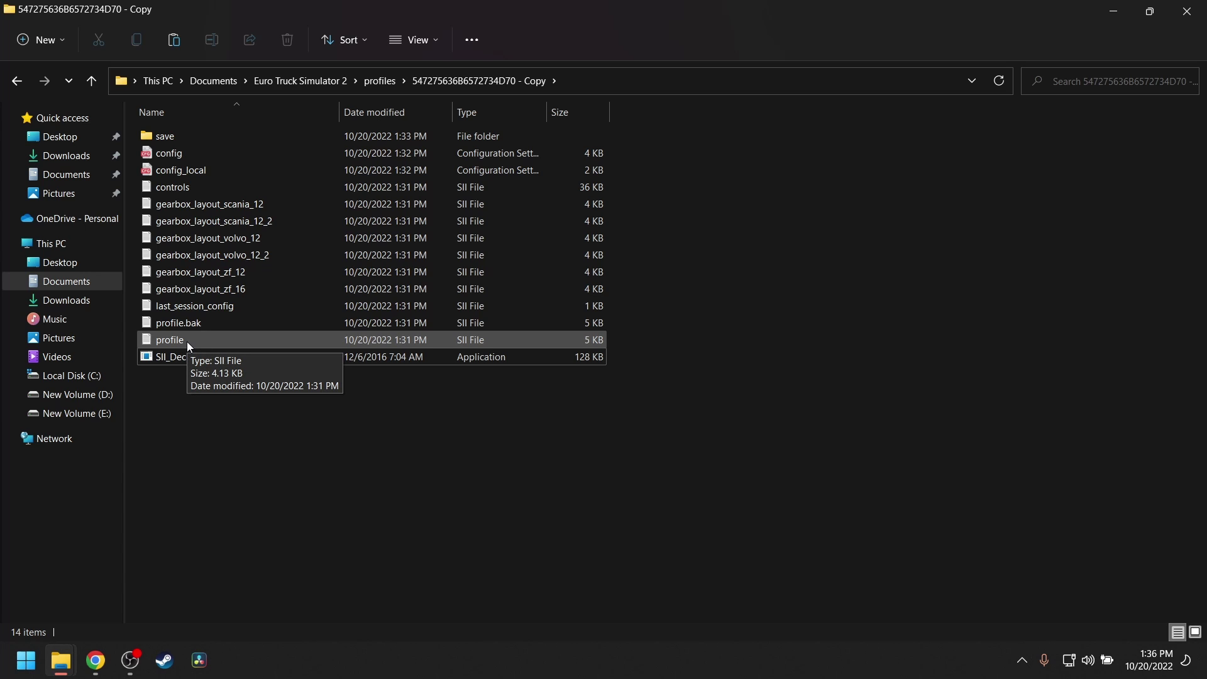
# - Decrypt the copied folder's profile SII file by opening it with the SII_Decrypt application
pyautogui.moveTo(187, 342); pyautogui.dragTo(202, 341)
pyautogui.click(180, 370)
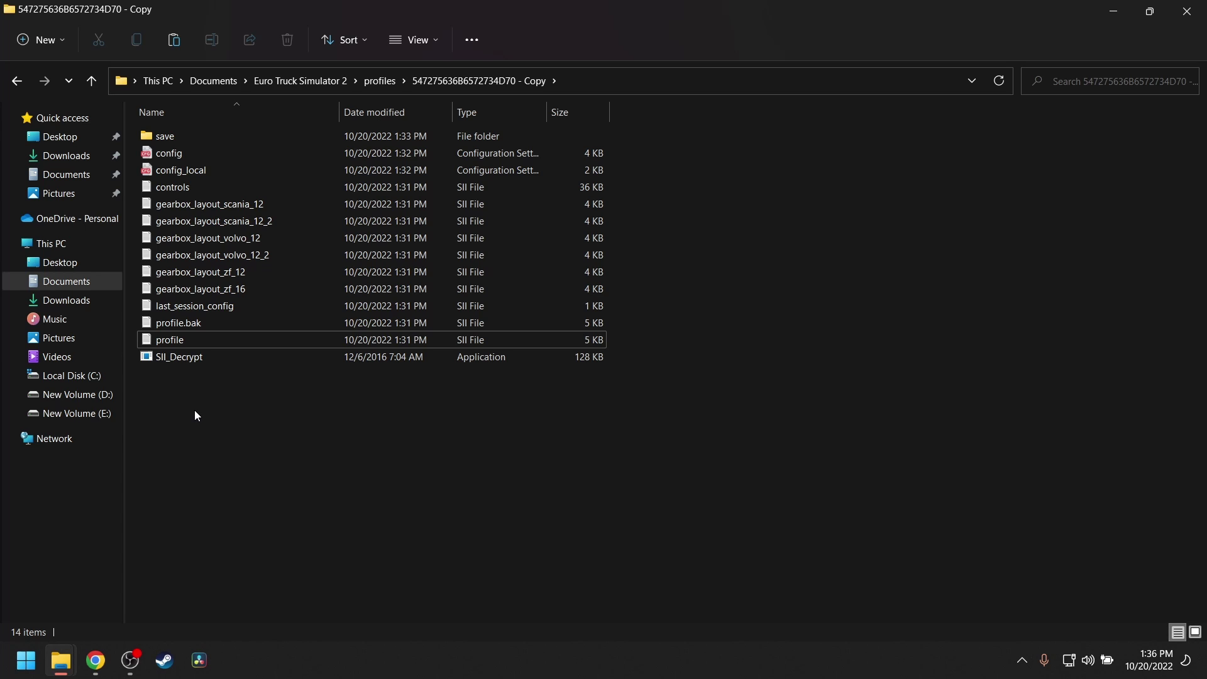
pyautogui.click(174, 340)
pyautogui.moveTo(173, 337); pyautogui.dragTo(188, 356)
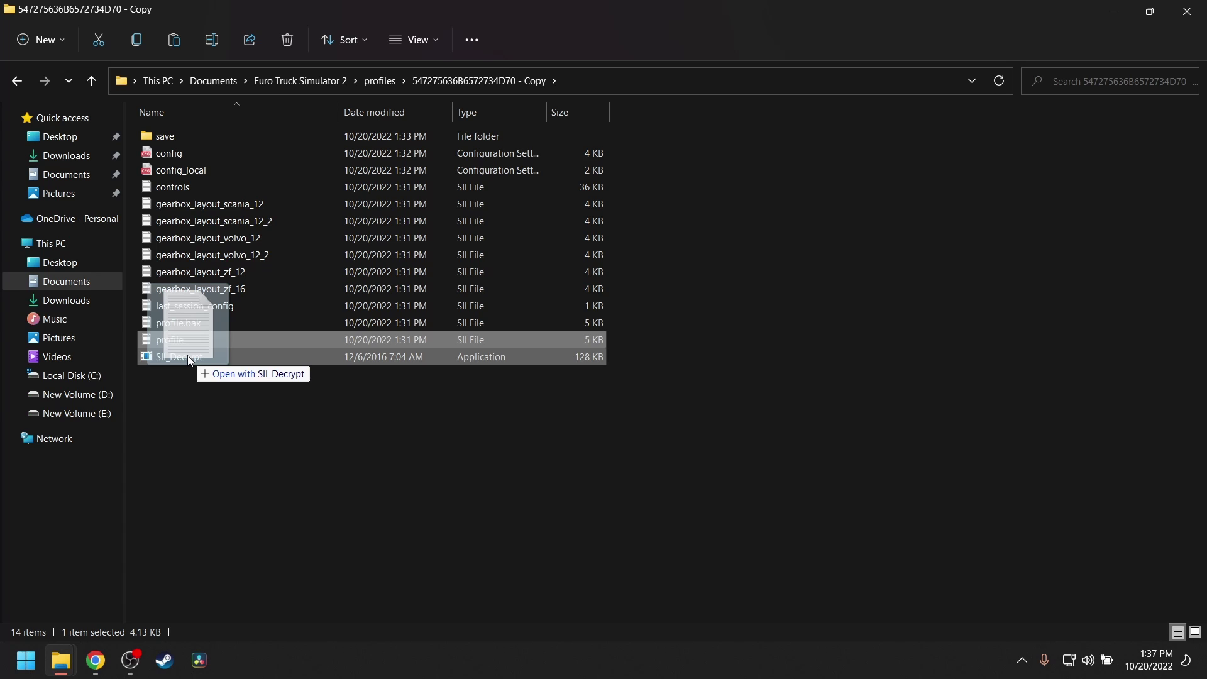
pyautogui.moveTo(190, 360)
pyautogui.mouseDown()
pyautogui.moveTo(187, 379)
pyautogui.moveTo(192, 365)
pyautogui.mouseUp()
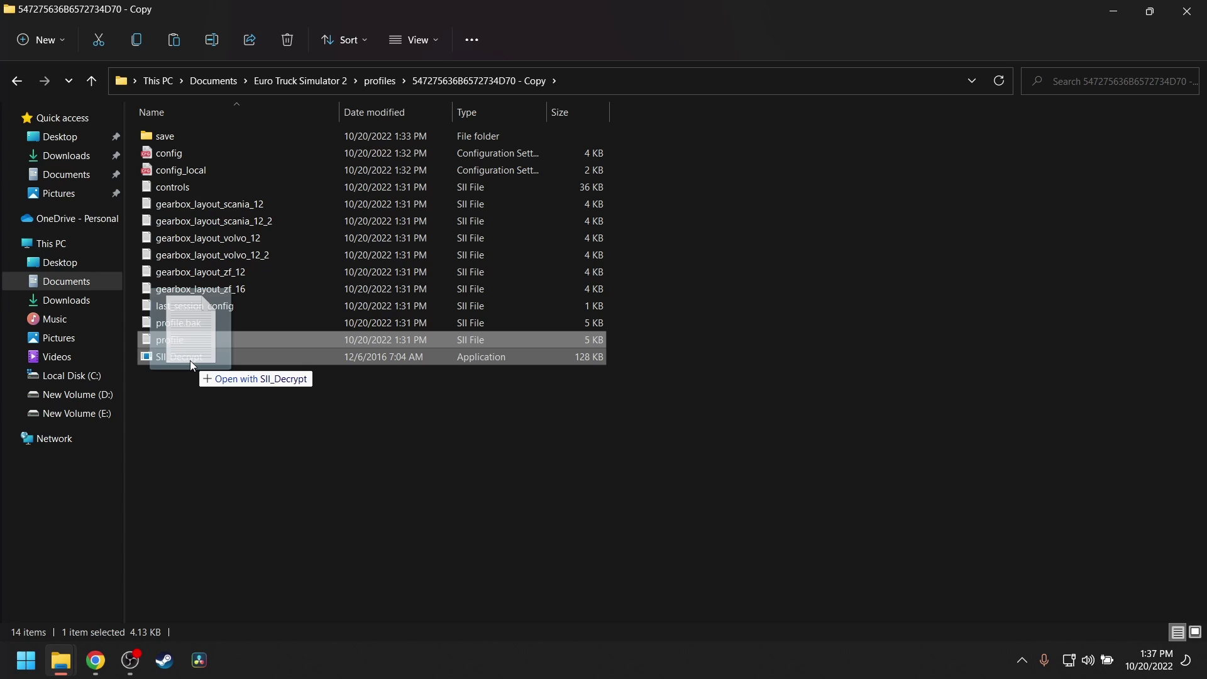
pyautogui.moveTo(190, 361); pyautogui.dragTo(190, 360)
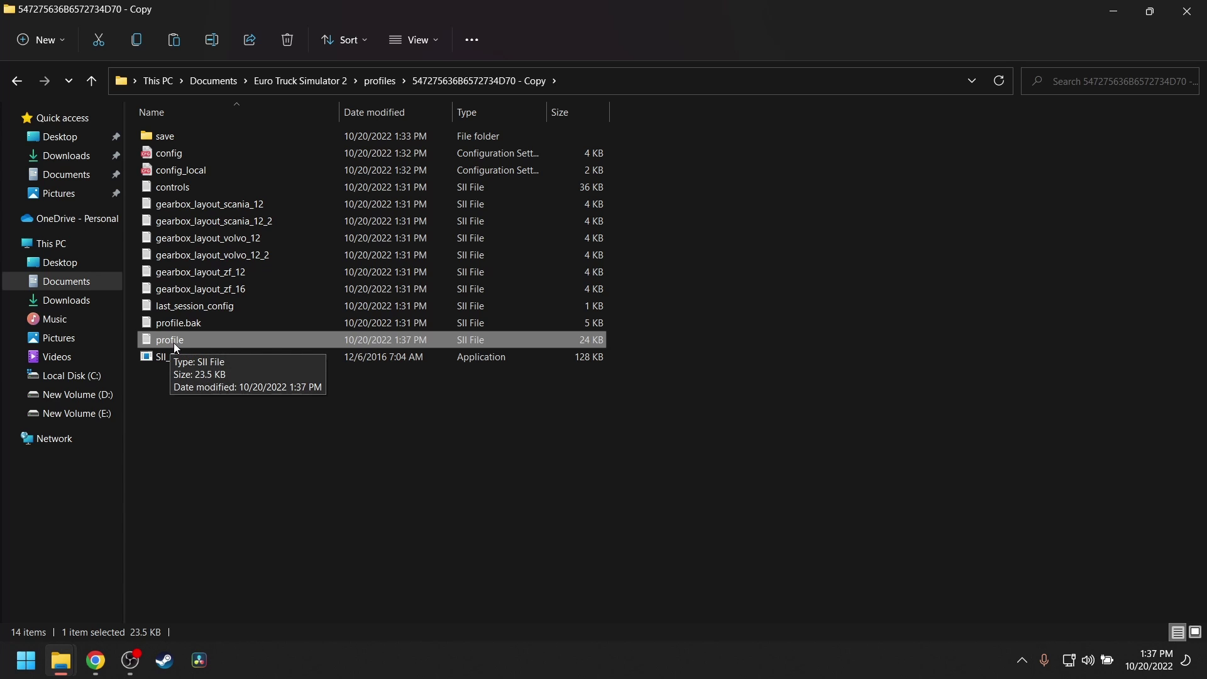
pyautogui.click(178, 390)
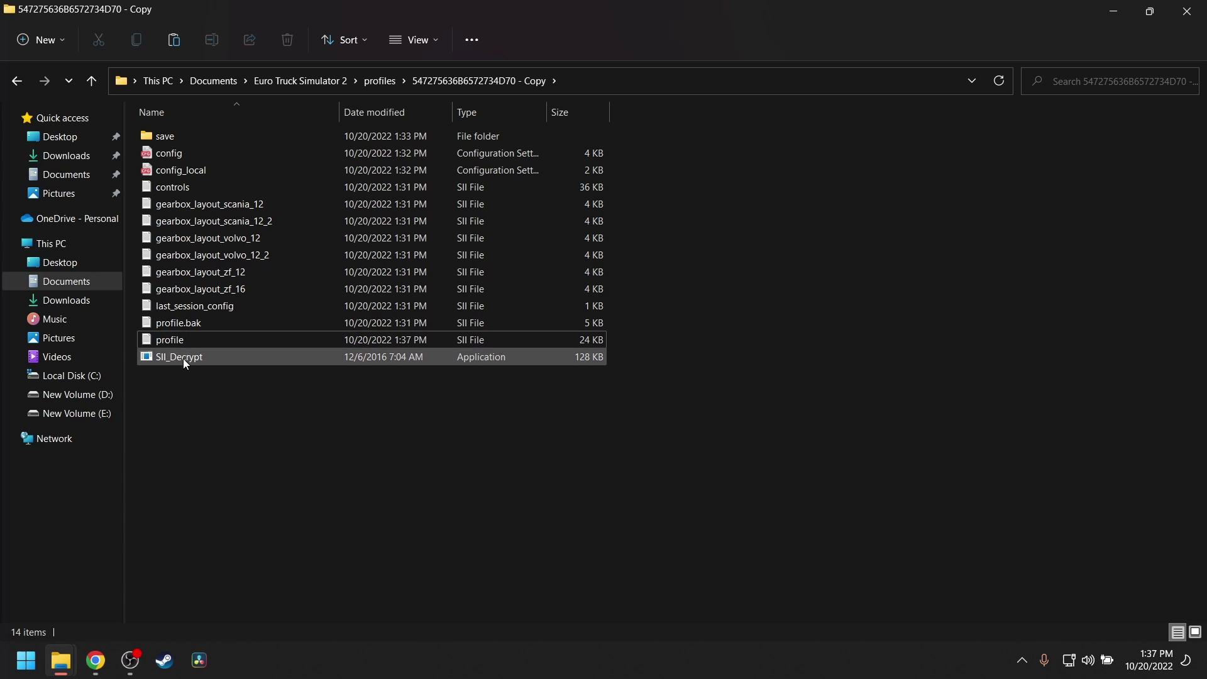
# - Pass the already decrypted profile file to SII_Decrypt a second time
pyautogui.moveTo(186, 342)
pyautogui.mouseDown()
pyautogui.moveTo(244, 369)
pyautogui.moveTo(206, 373)
pyautogui.moveTo(225, 348)
pyautogui.moveTo(190, 350)
pyautogui.mouseUp()
pyautogui.click(205, 419)
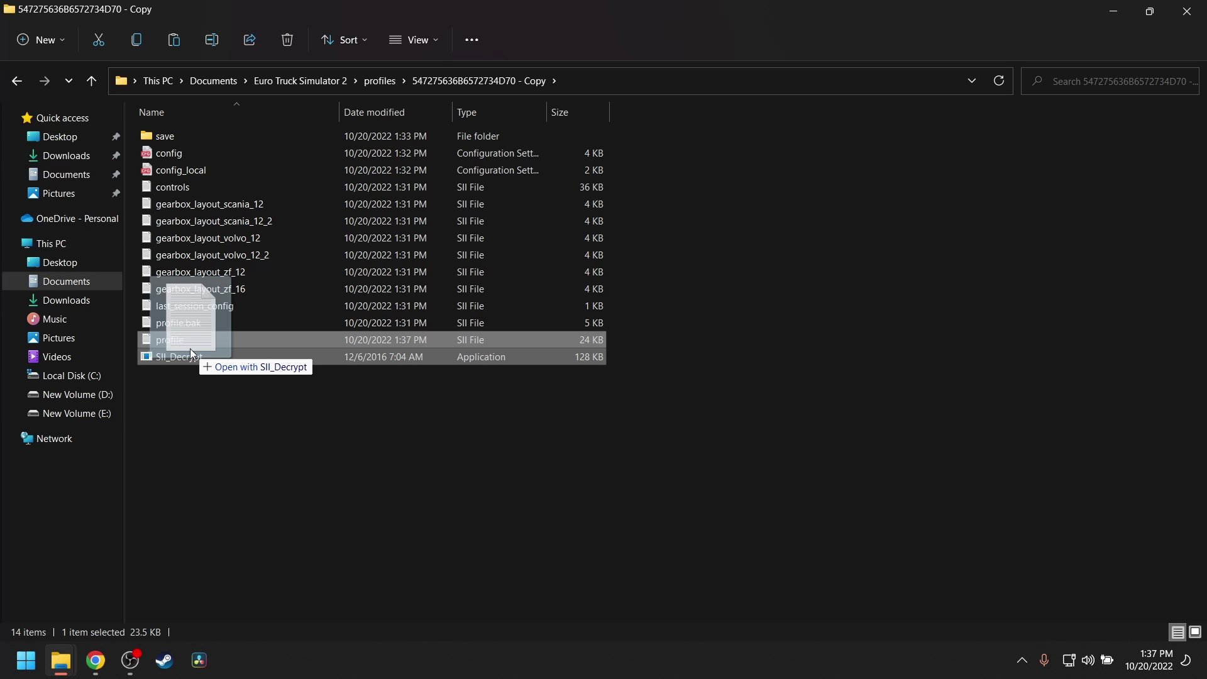
pyautogui.moveTo(191, 350); pyautogui.dragTo(191, 350)
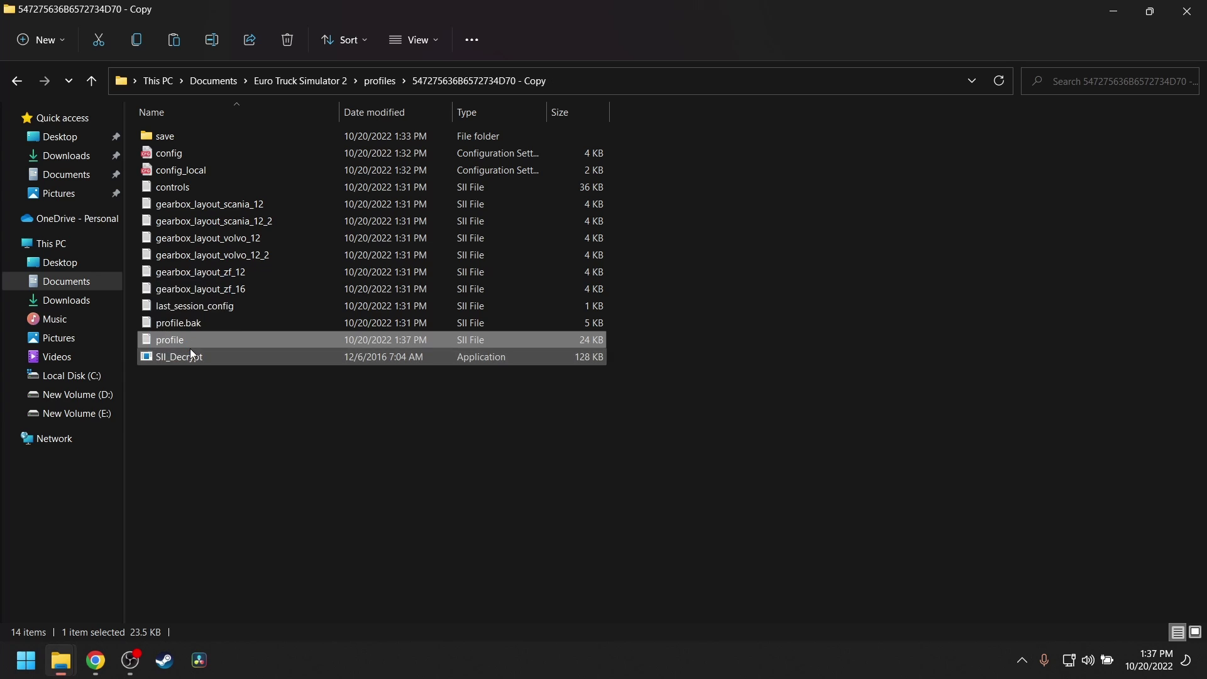
pyautogui.click(195, 374)
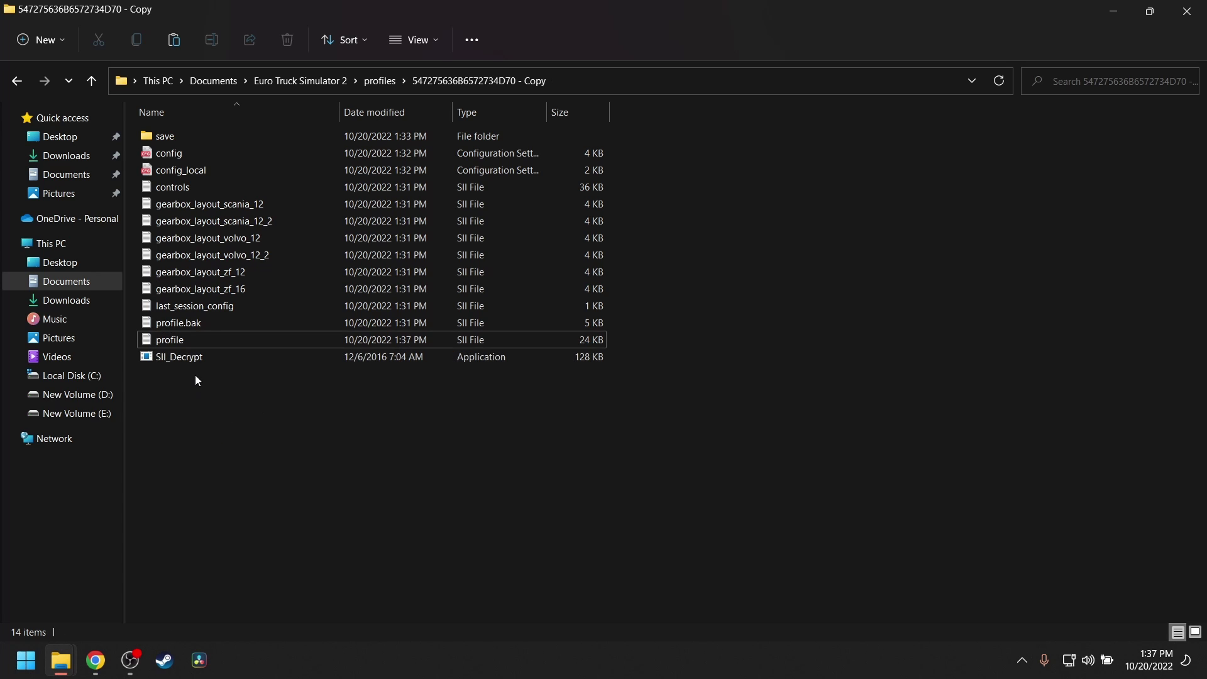
pyautogui.click(195, 345)
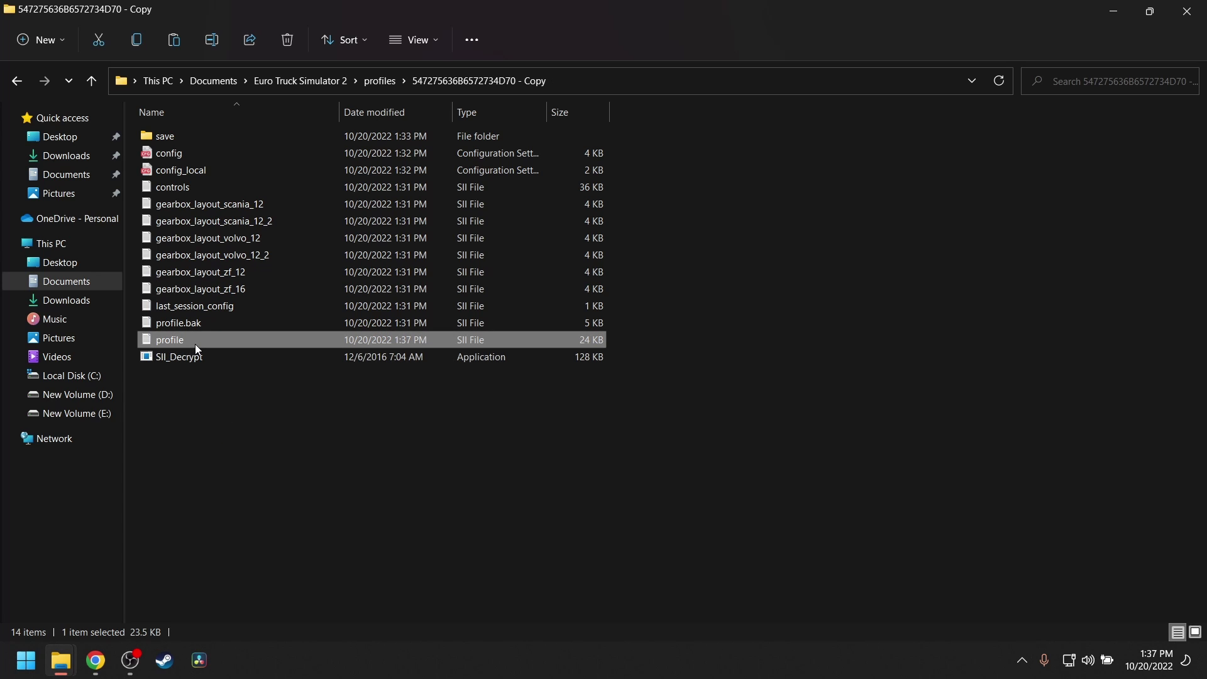
pyautogui.rightClick(197, 350)
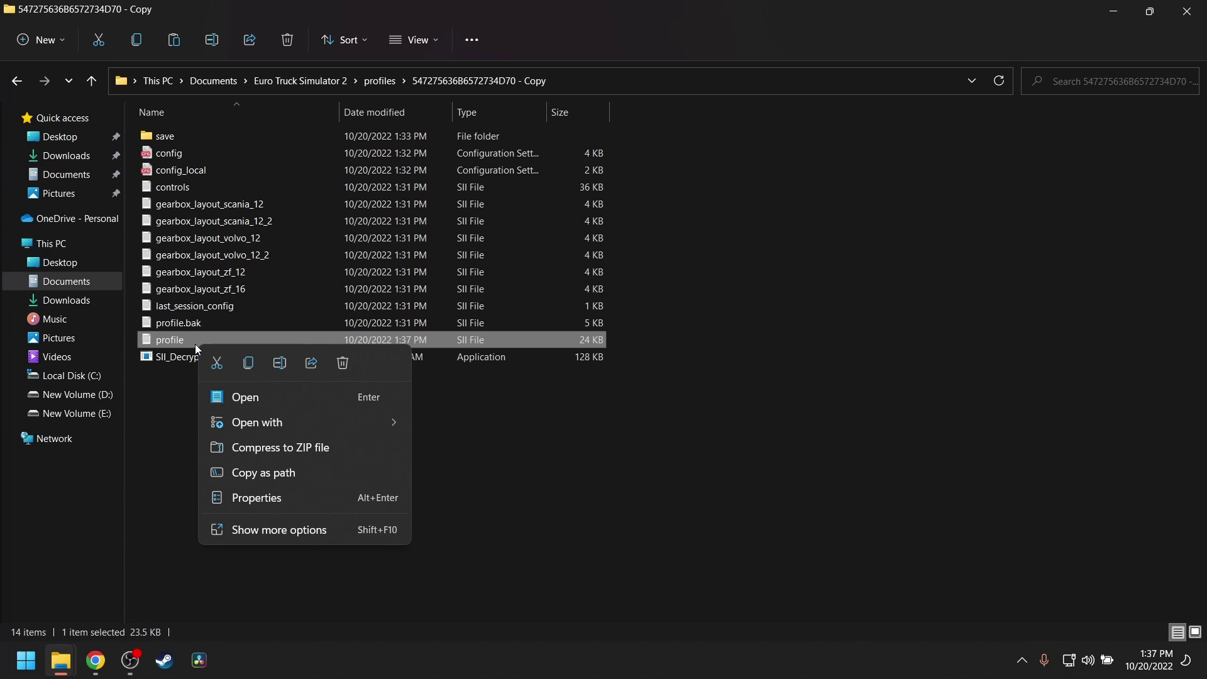
pyautogui.moveTo(304, 424)
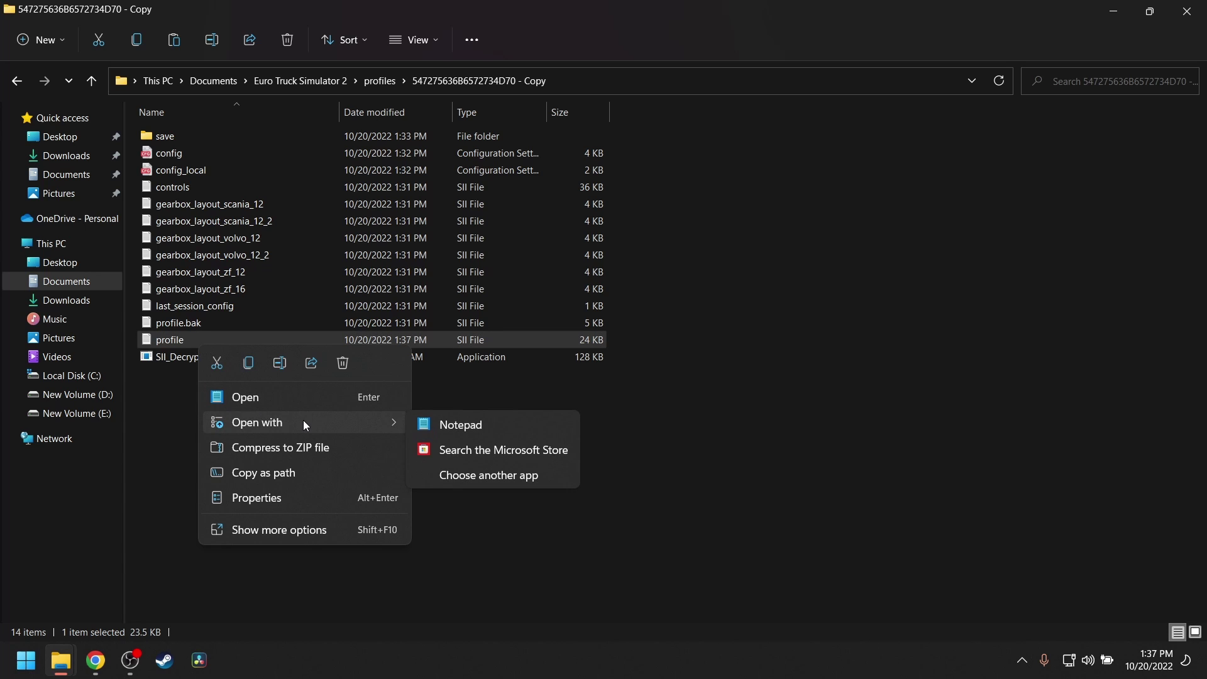
pyautogui.click(488, 474)
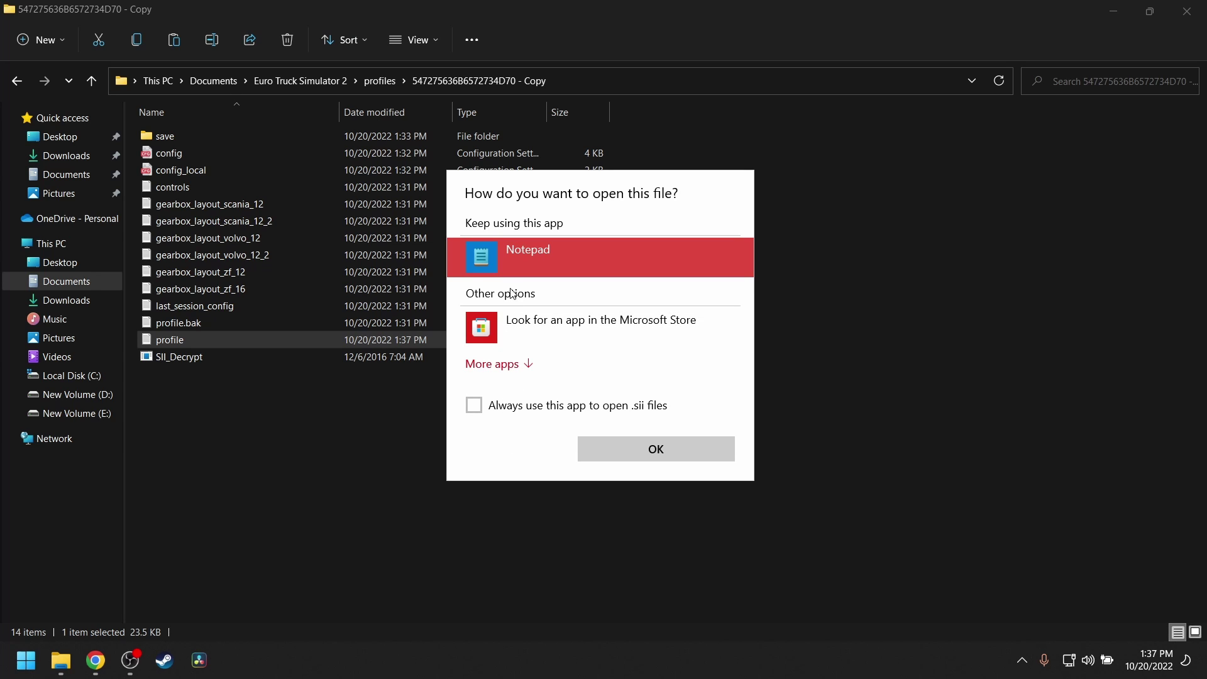
pyautogui.click(522, 365)
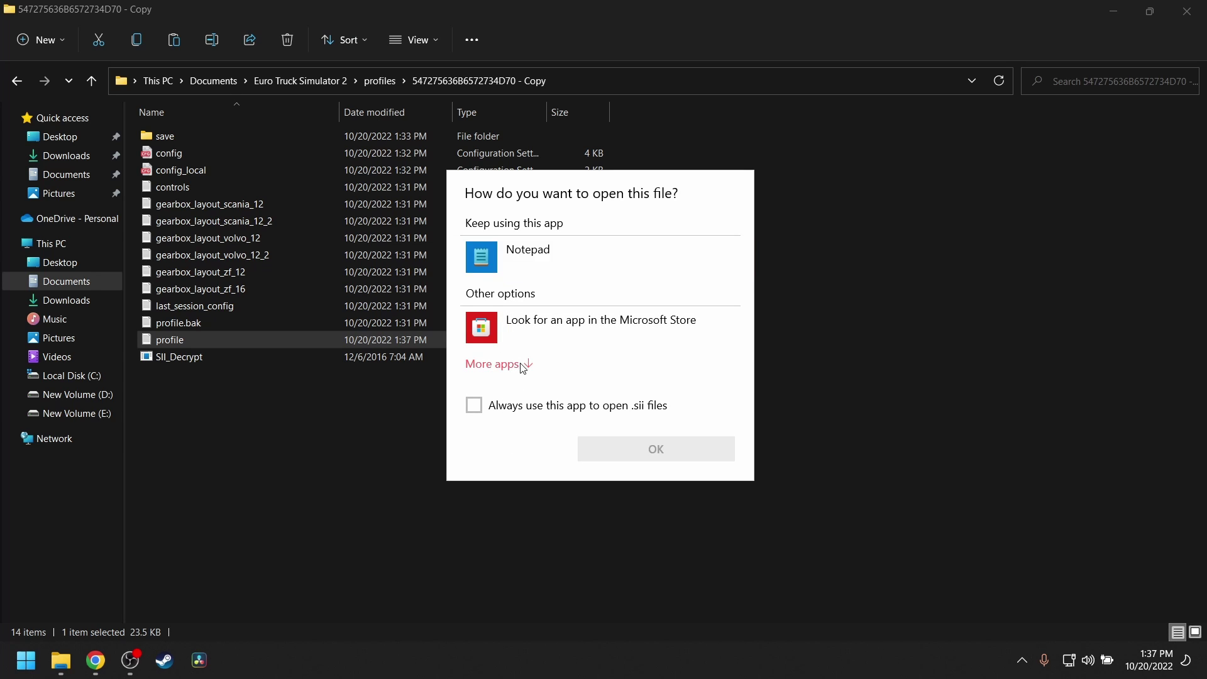
pyautogui.scroll(-1, 523, 369)
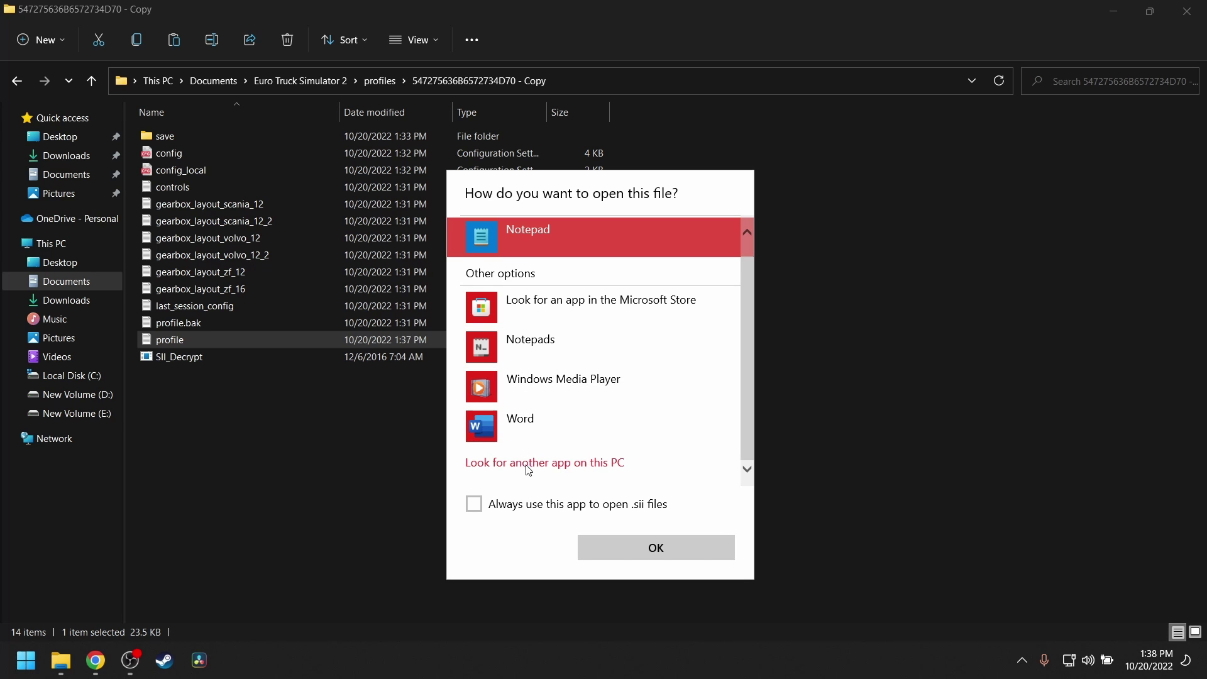
pyautogui.click(563, 465)
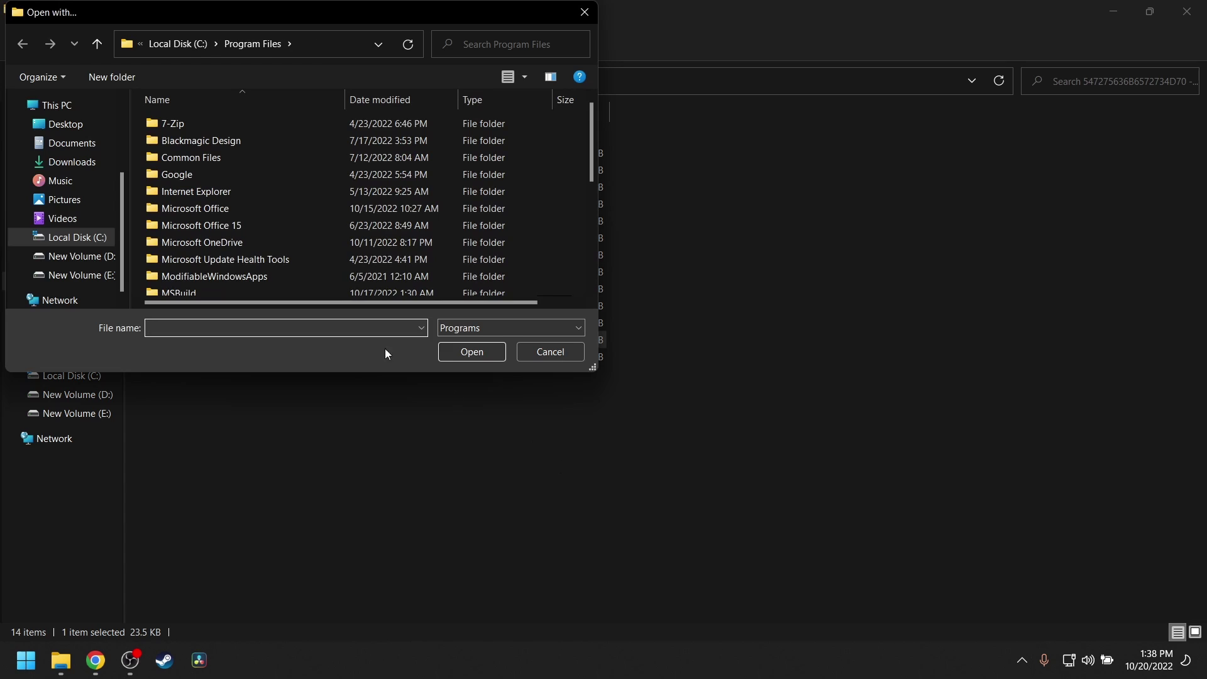
pyautogui.click(583, 12)
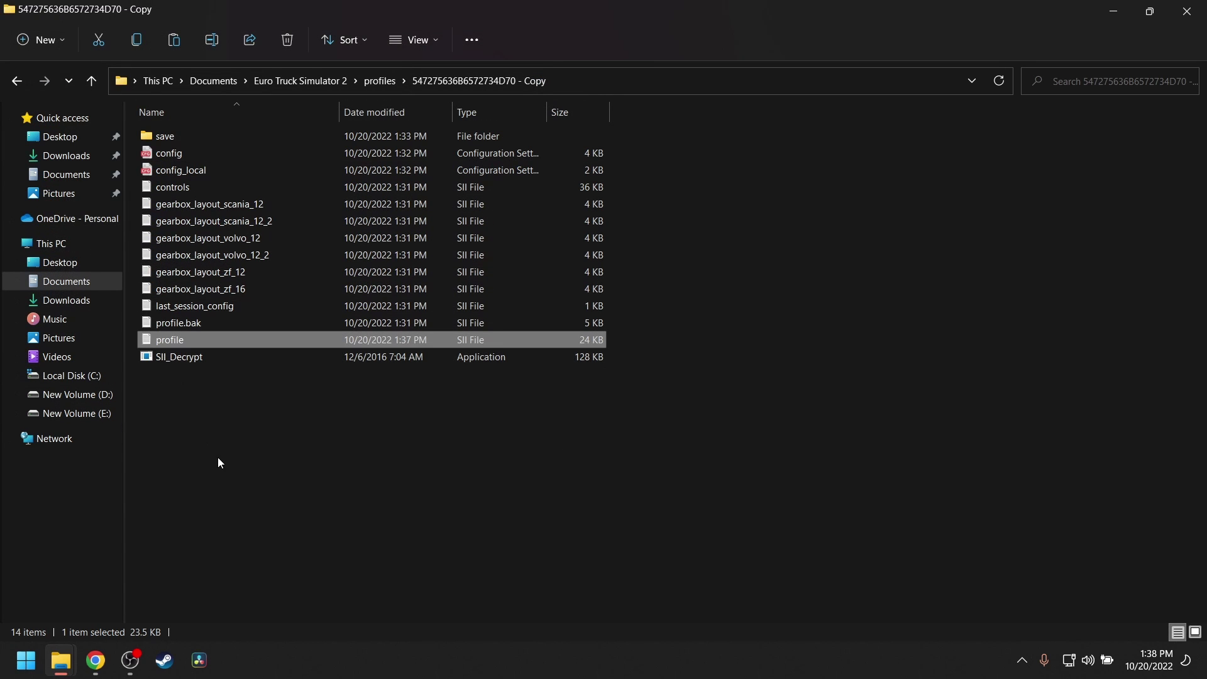
# - Try handing the profile SII file over to the SII_Decrypt application once more
pyautogui.click(179, 357)
pyautogui.click(175, 340)
pyautogui.moveTo(175, 340); pyautogui.dragTo(215, 356)
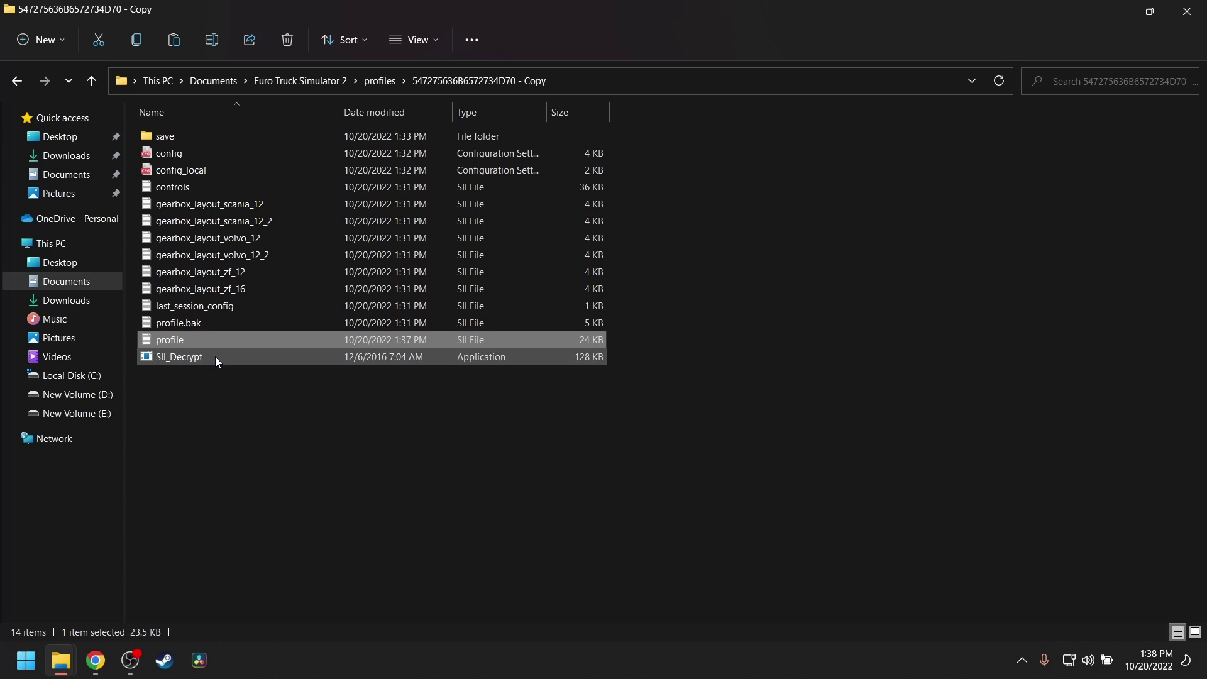
pyautogui.click(205, 417)
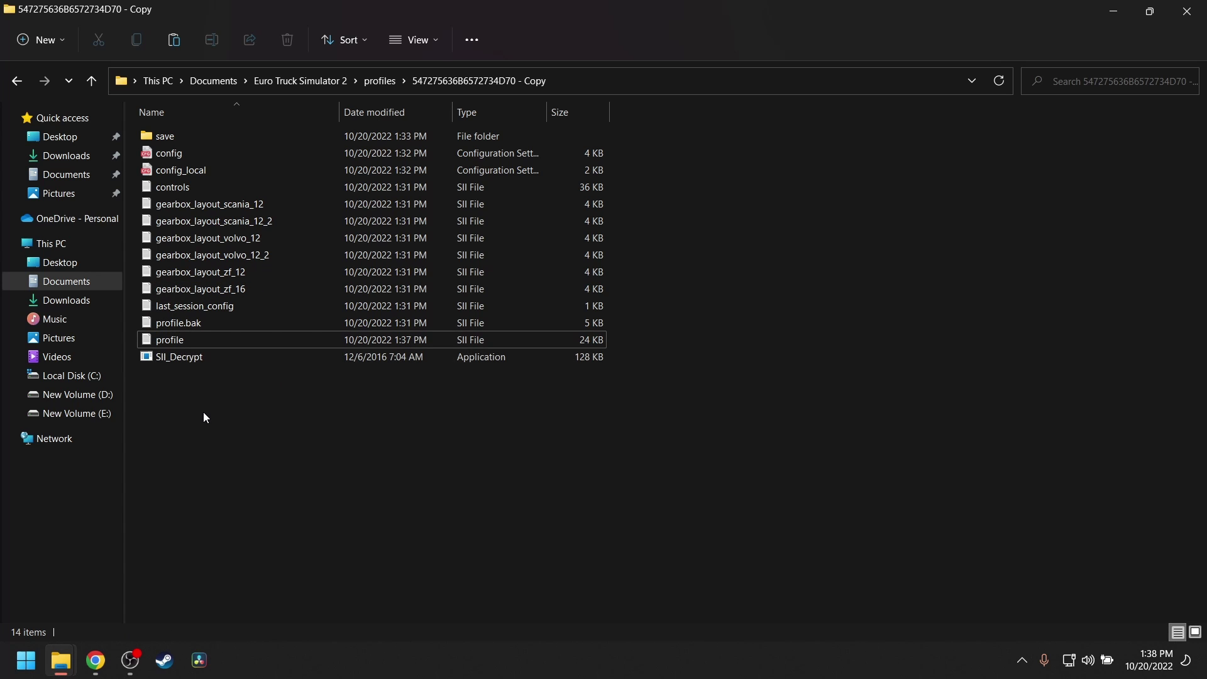
# - Open the decrypted profile SII file in Notepad, look through its entries and go to the profile_name line near the end
pyautogui.doubleClick(201, 345)
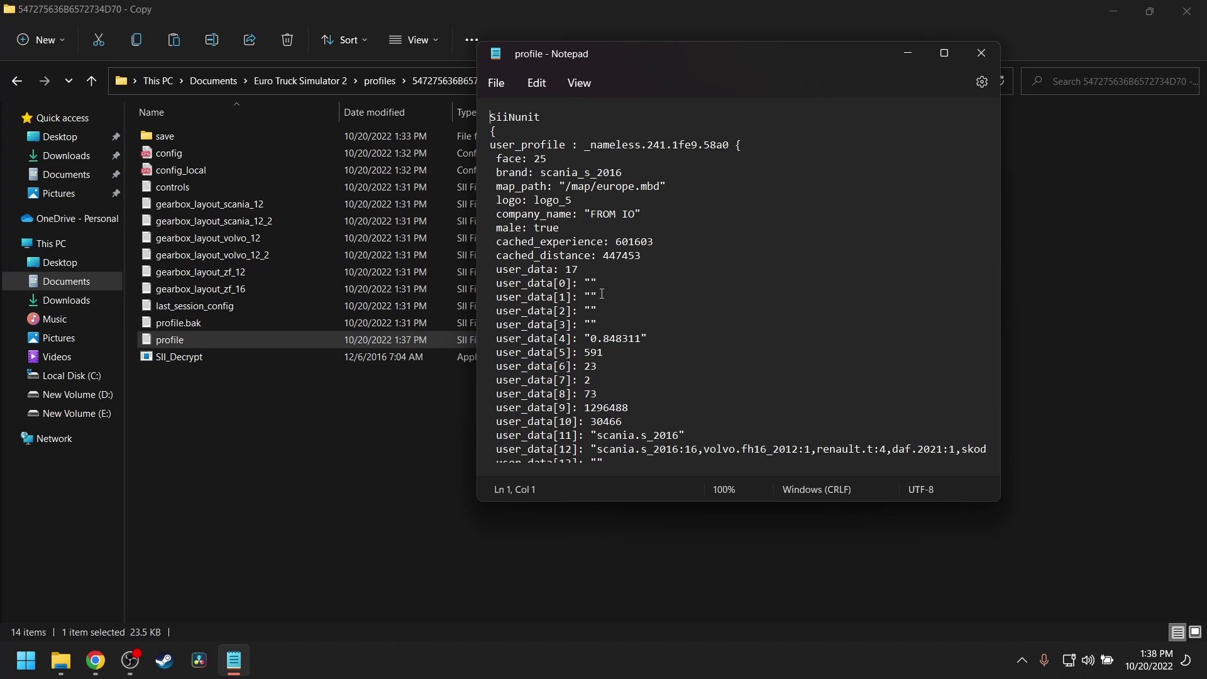
pyautogui.scroll(-19, 602, 294)
pyautogui.scroll(5, 631, 293)
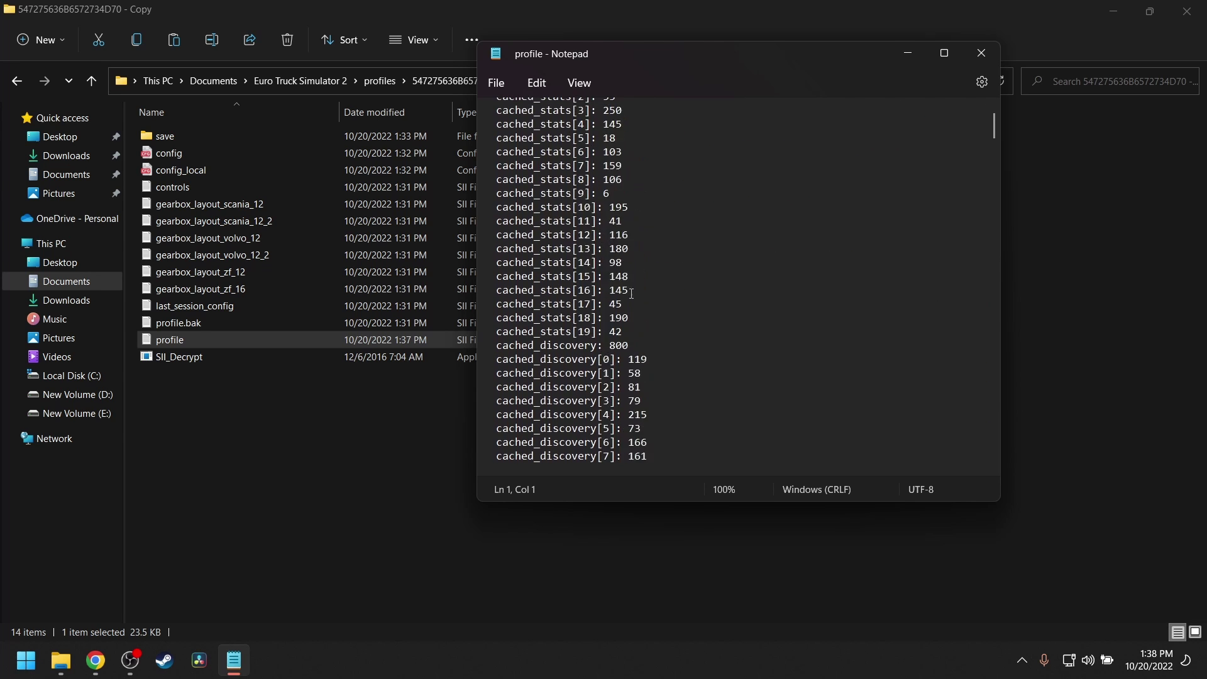
pyautogui.scroll(15, 632, 293)
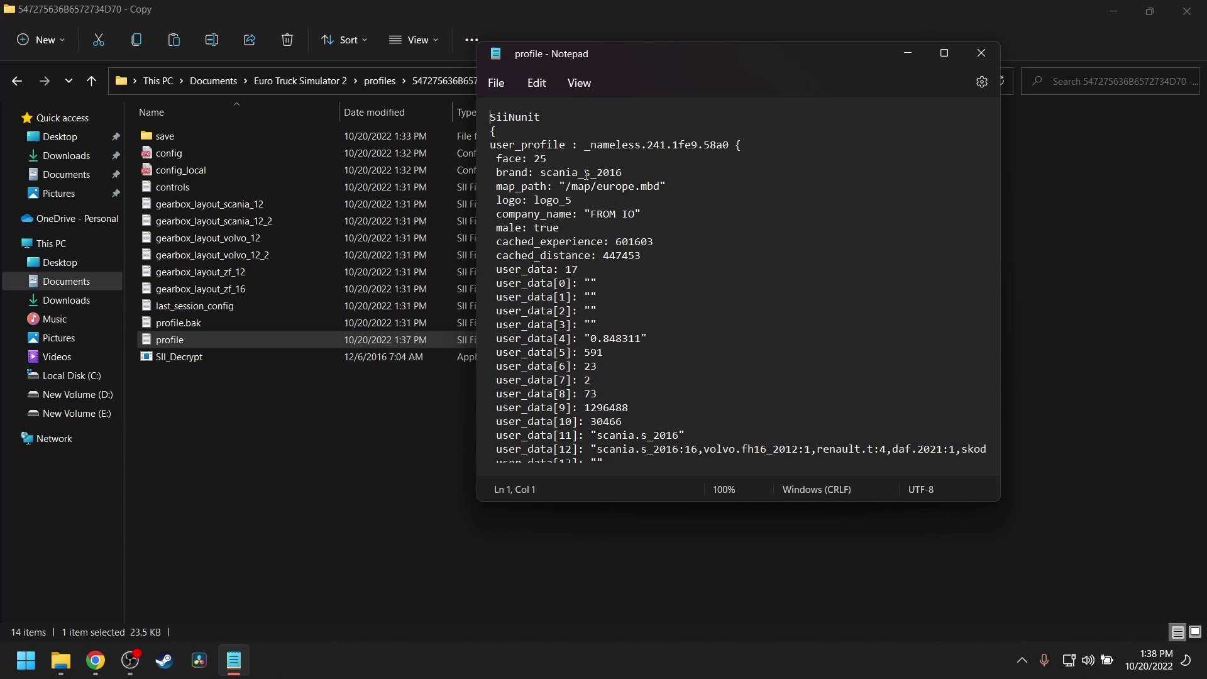
pyautogui.scroll(-6, 657, 241)
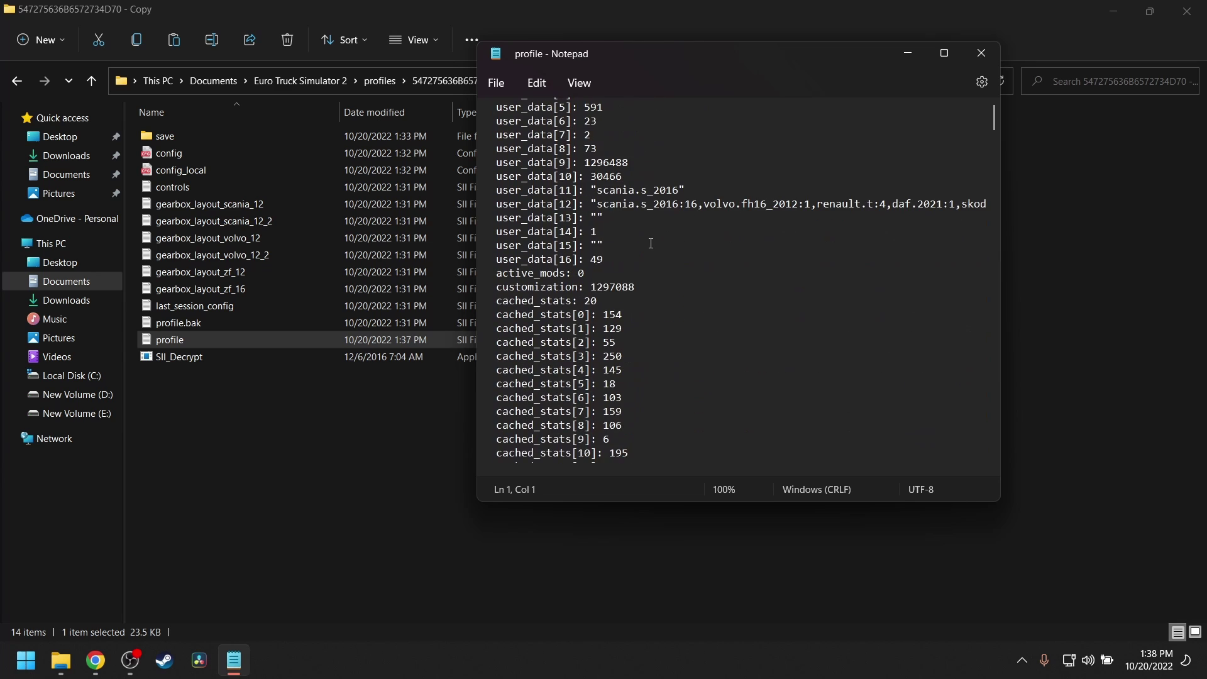
pyautogui.scroll(-5, 654, 315)
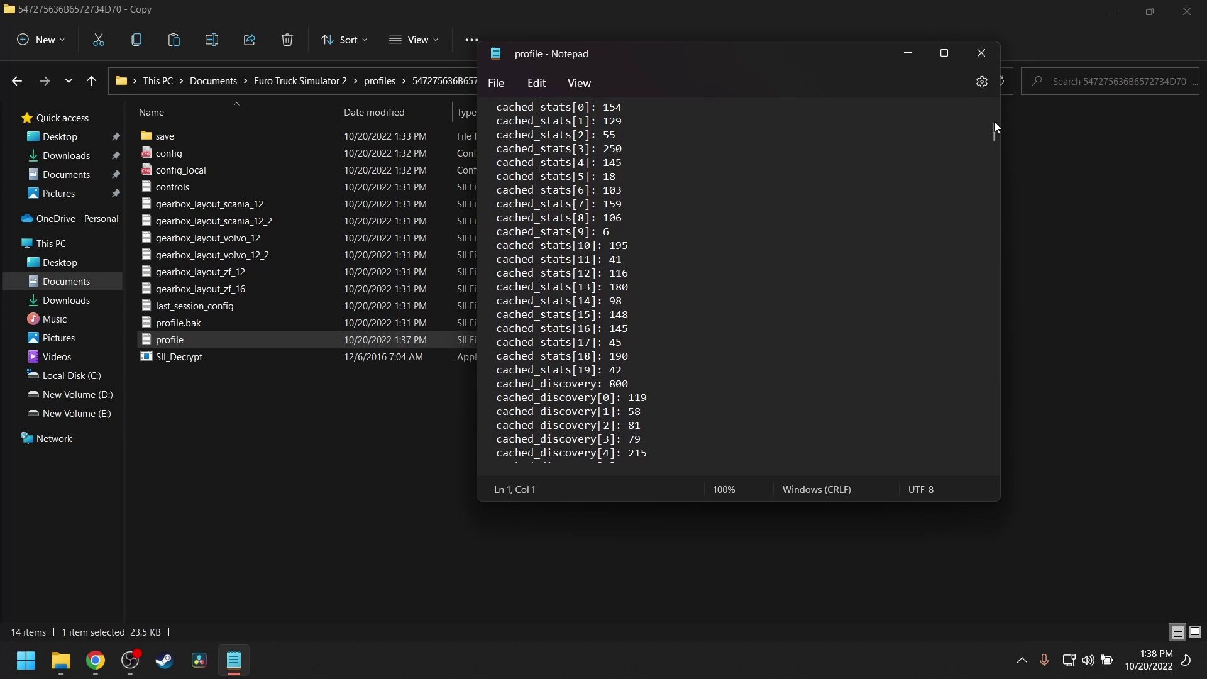
pyautogui.moveTo(995, 130); pyautogui.dragTo(994, 454)
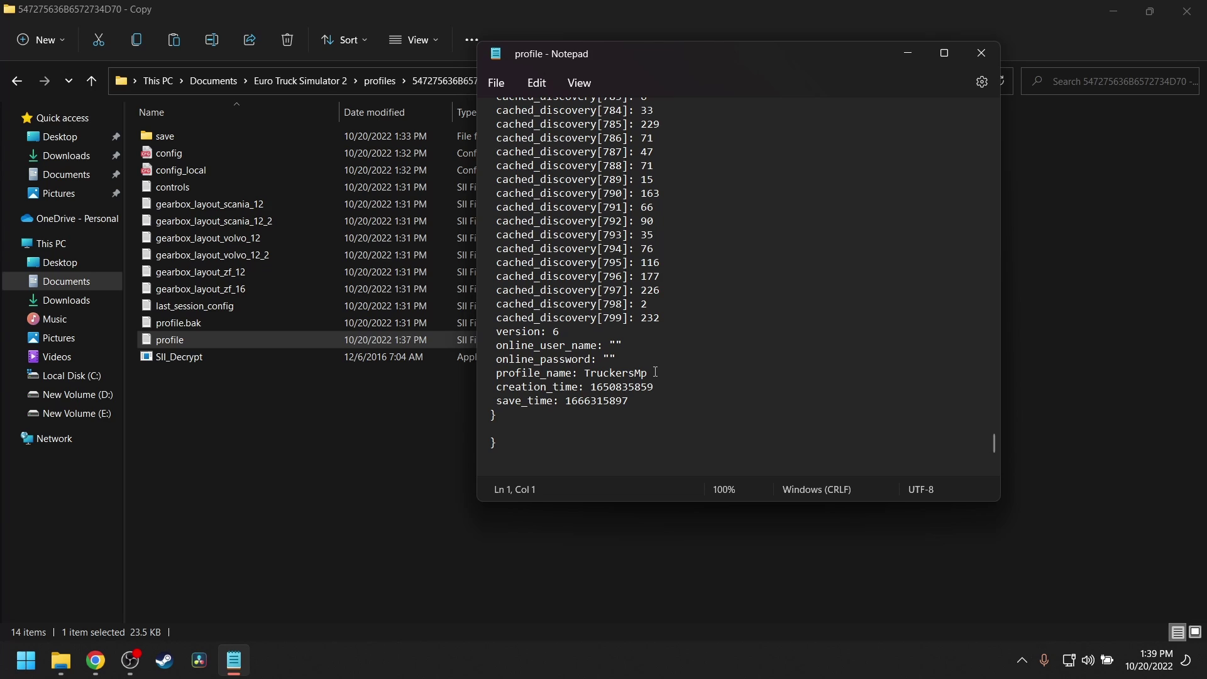
# - Change the profile_name value from TruckersMp to Testp
pyautogui.click(655, 372)
pyautogui.press('BackSpace')
pyautogui.press('BackSpace')
pyautogui.press('BackSpace')
pyautogui.press('BackSpace')
pyautogui.press('BackSpace')
pyautogui.press('BackSpace')
pyautogui.press('BackSpace')
pyautogui.press('BackSpace')
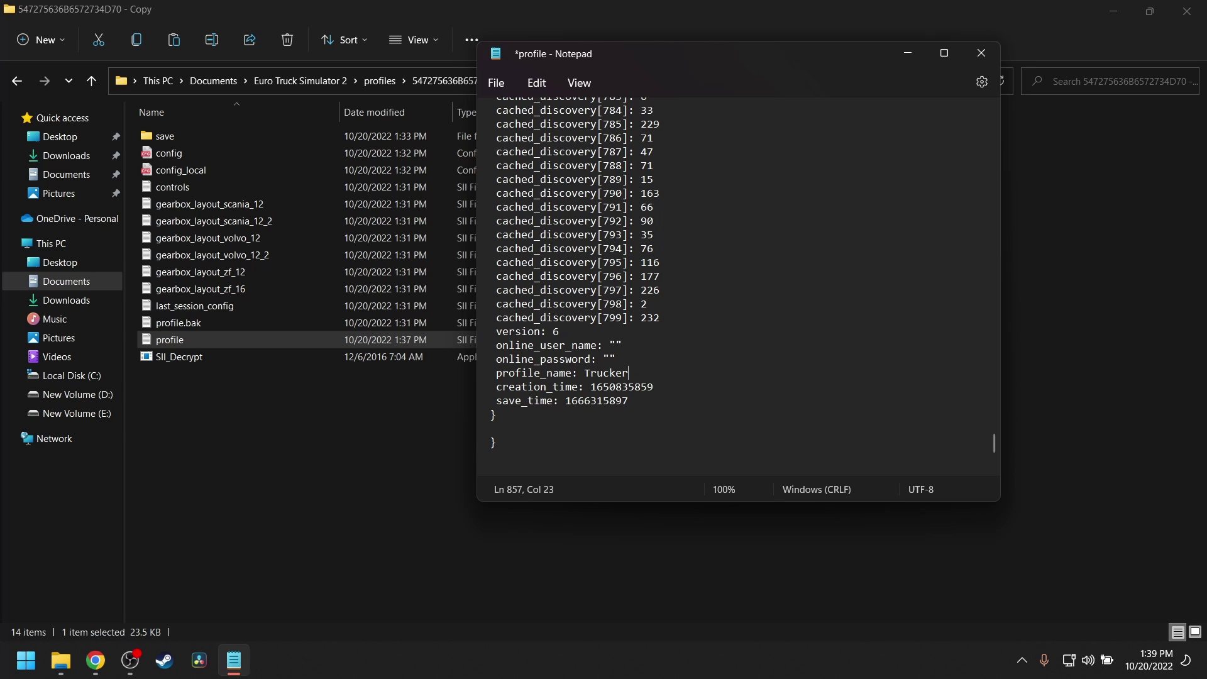
pyautogui.press('BackSpace')
pyautogui.write('estp')
# - Copy the profile name Testp to the clipboard and save the profile file under its existing name
pyautogui.moveTo(617, 373); pyautogui.dragTo(586, 374)
pyautogui.rightClick(597, 375)
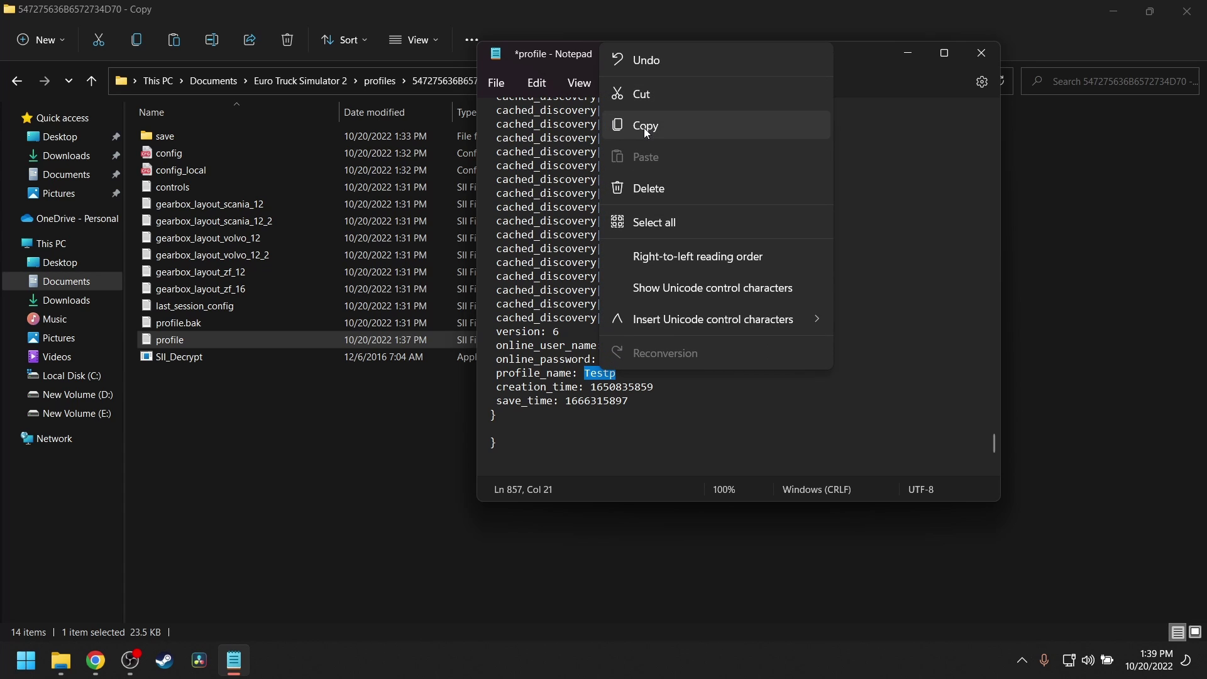
pyautogui.click(645, 126)
pyautogui.click(667, 371)
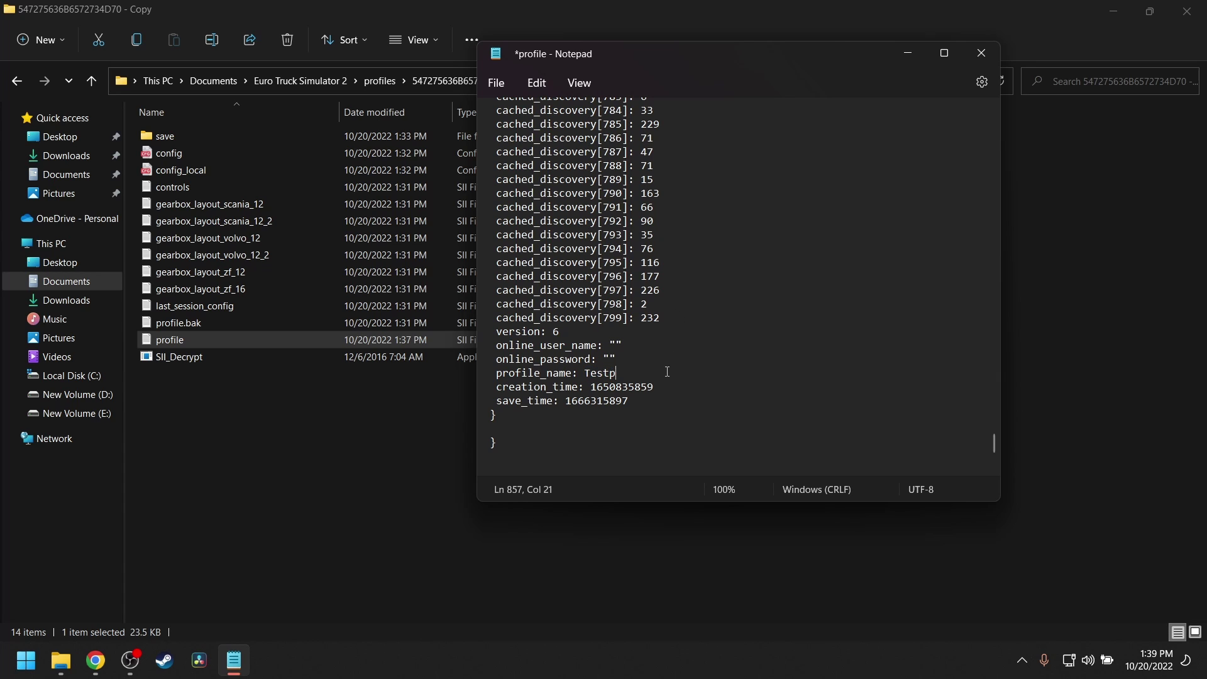
pyautogui.click(495, 87)
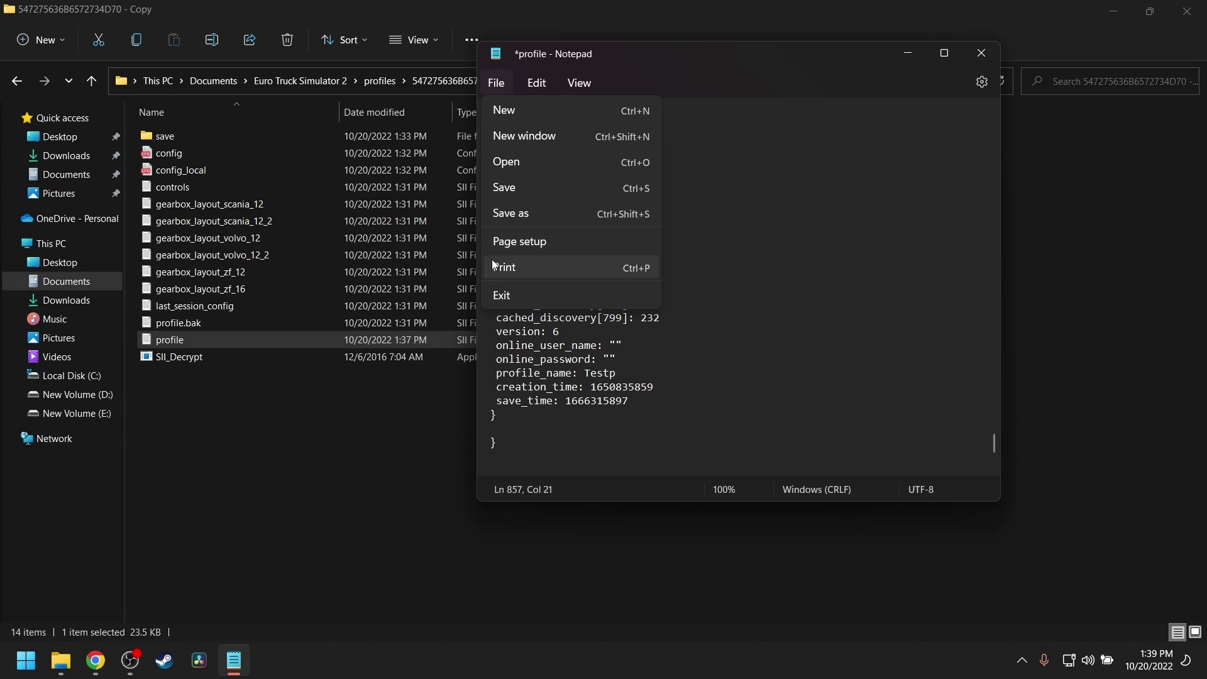
pyautogui.click(509, 189)
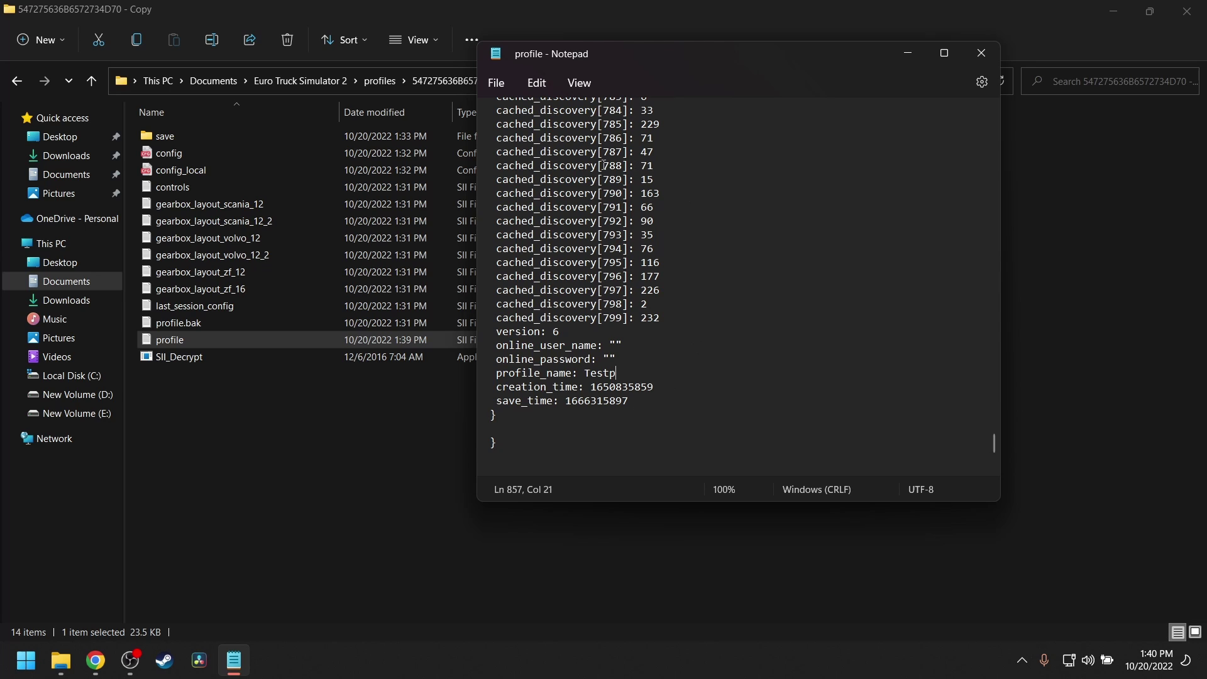
# - Close the profile file, delete the SII_Decrypt application from the copied profile folder and go back to the profiles folder
pyautogui.click(978, 58)
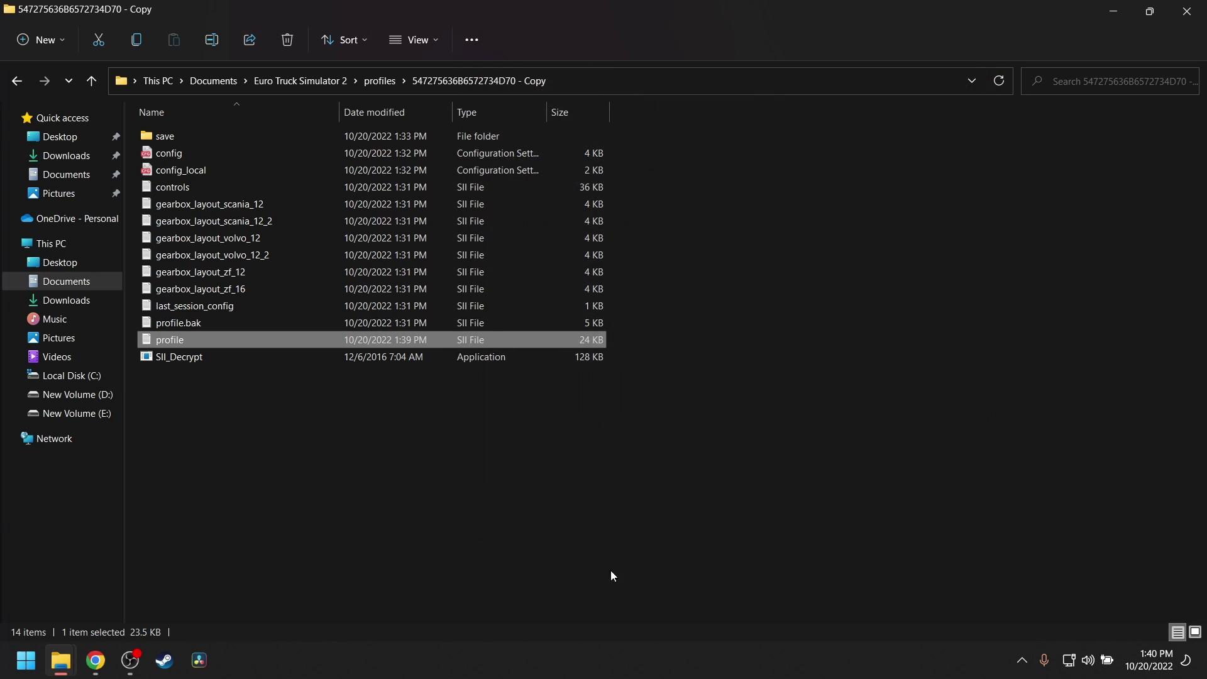
pyautogui.click(461, 562)
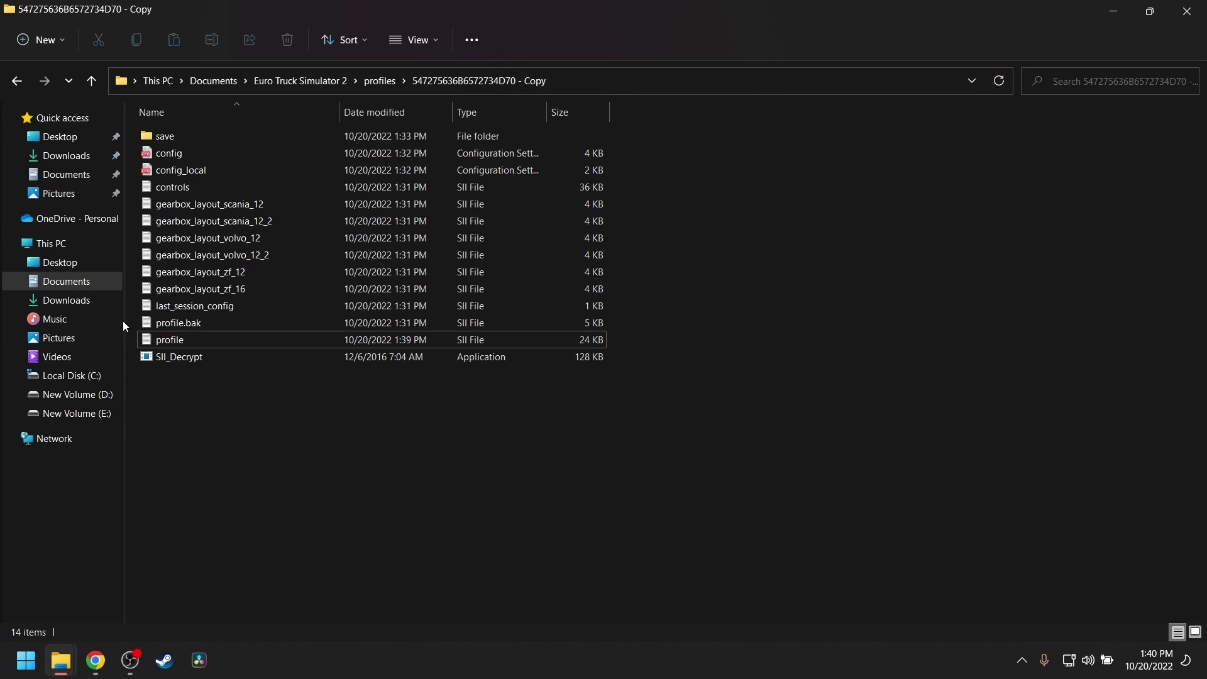
pyautogui.click(166, 361)
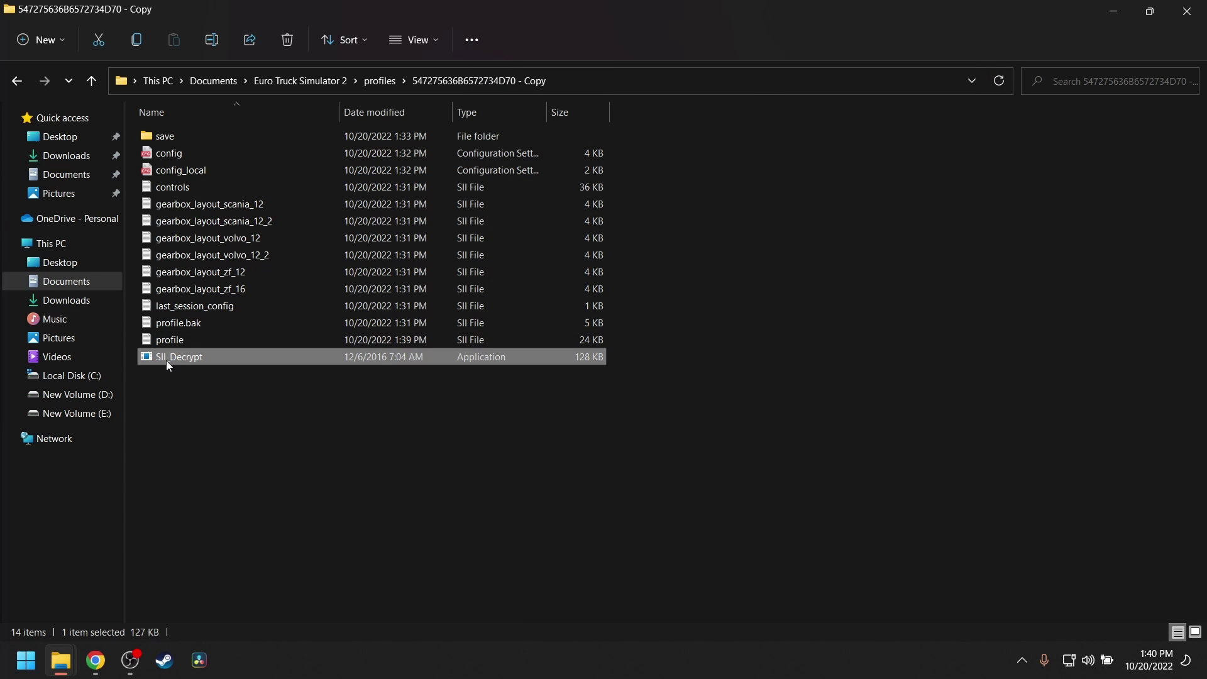
pyautogui.rightClick(167, 364)
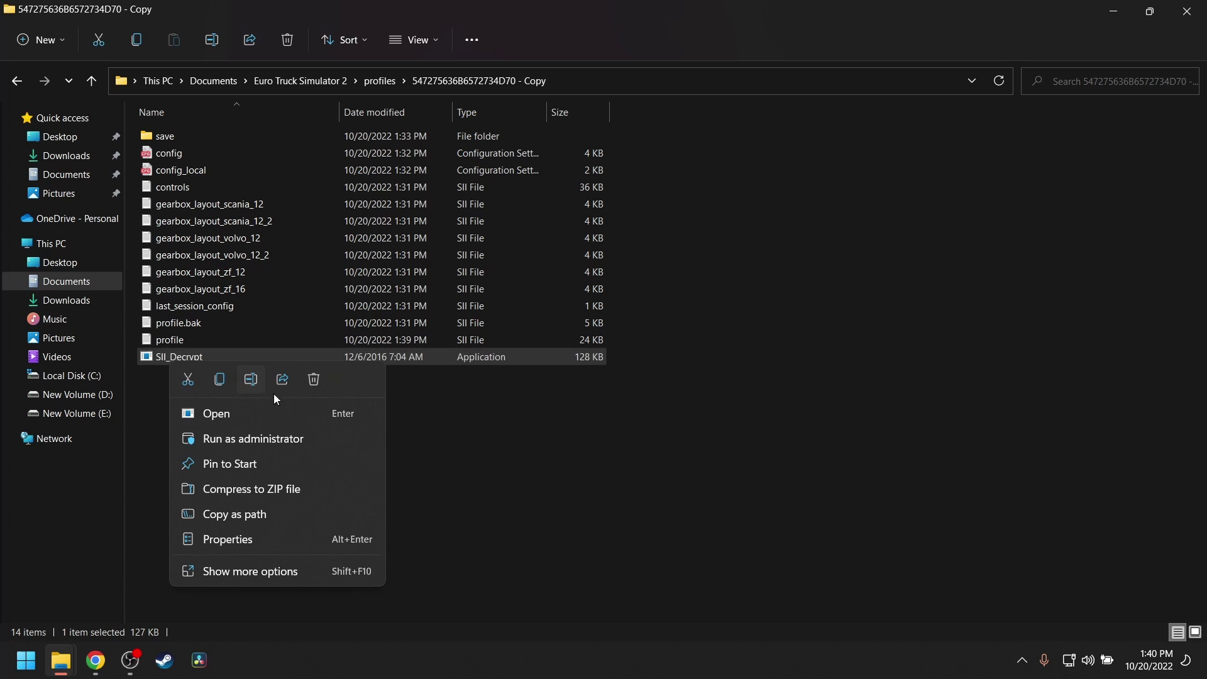
pyautogui.click(307, 435)
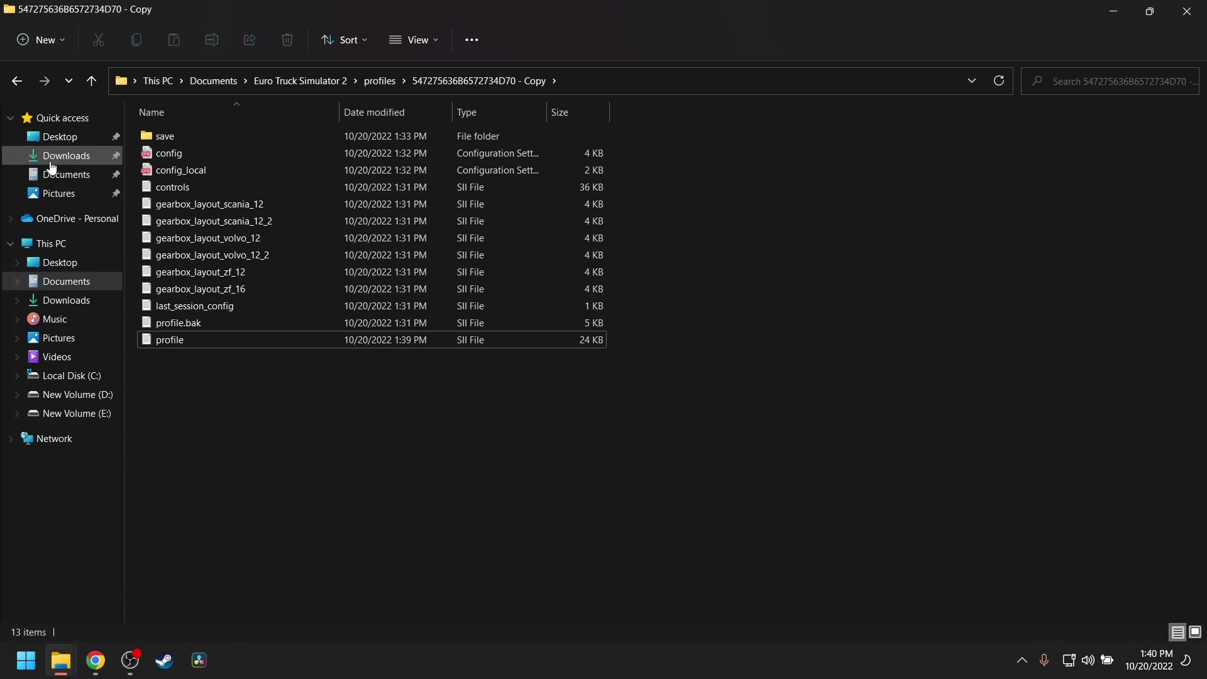
pyautogui.click(16, 81)
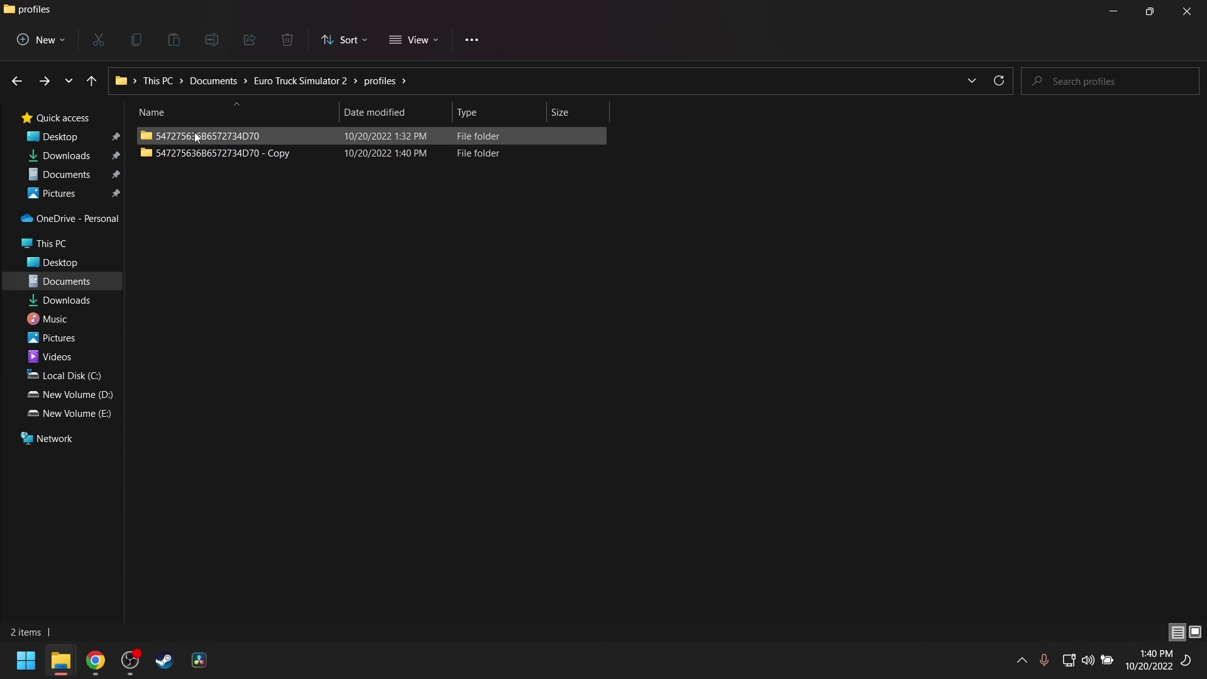
pyautogui.moveTo(240, 129)
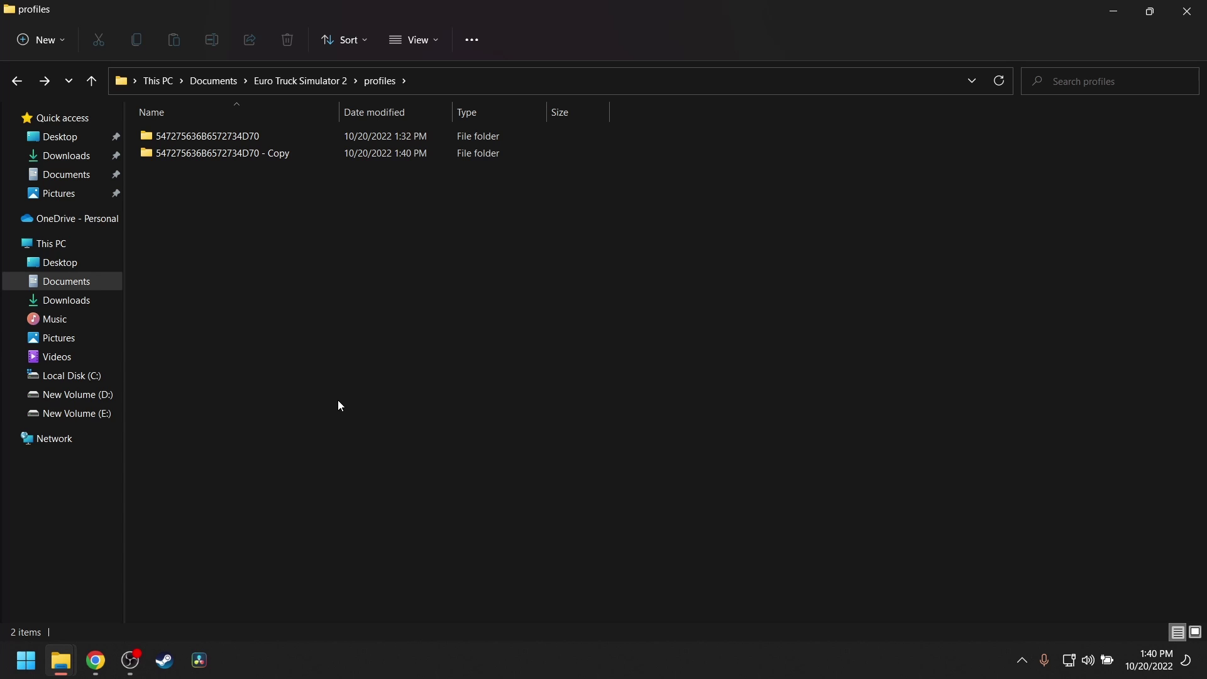
# - Switch to Chrome and open the Code Beautify String to Hex converter in a new tab
pyautogui.click(96, 660)
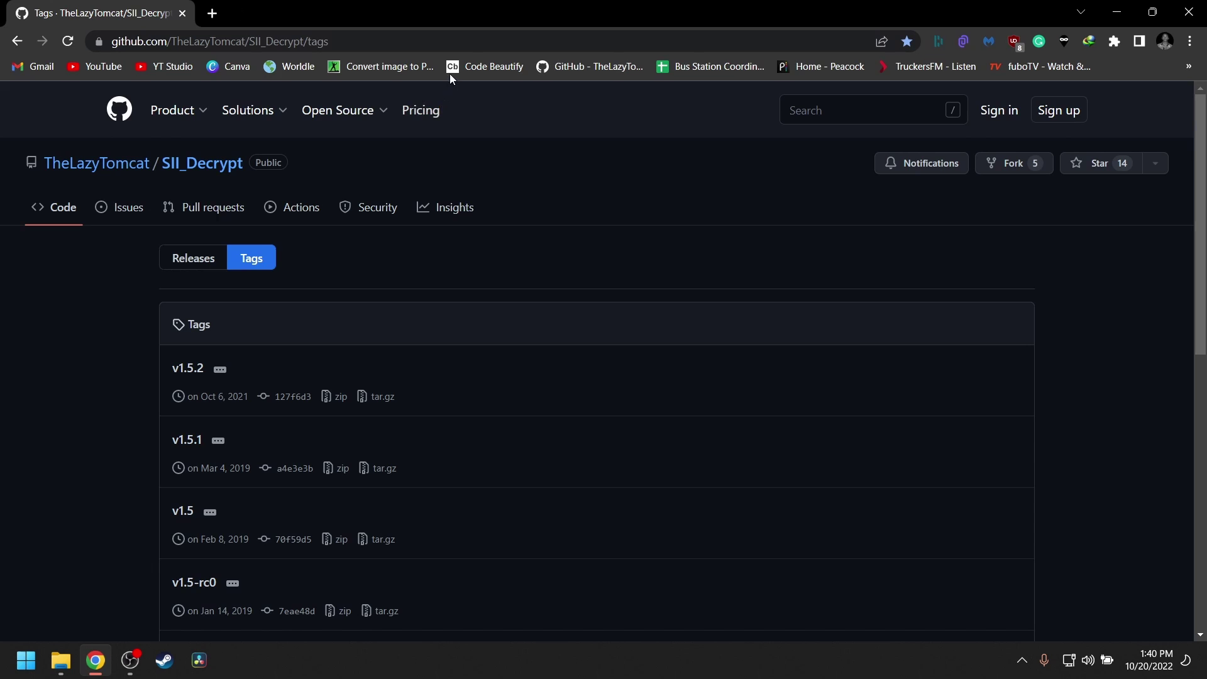
pyautogui.click(213, 13)
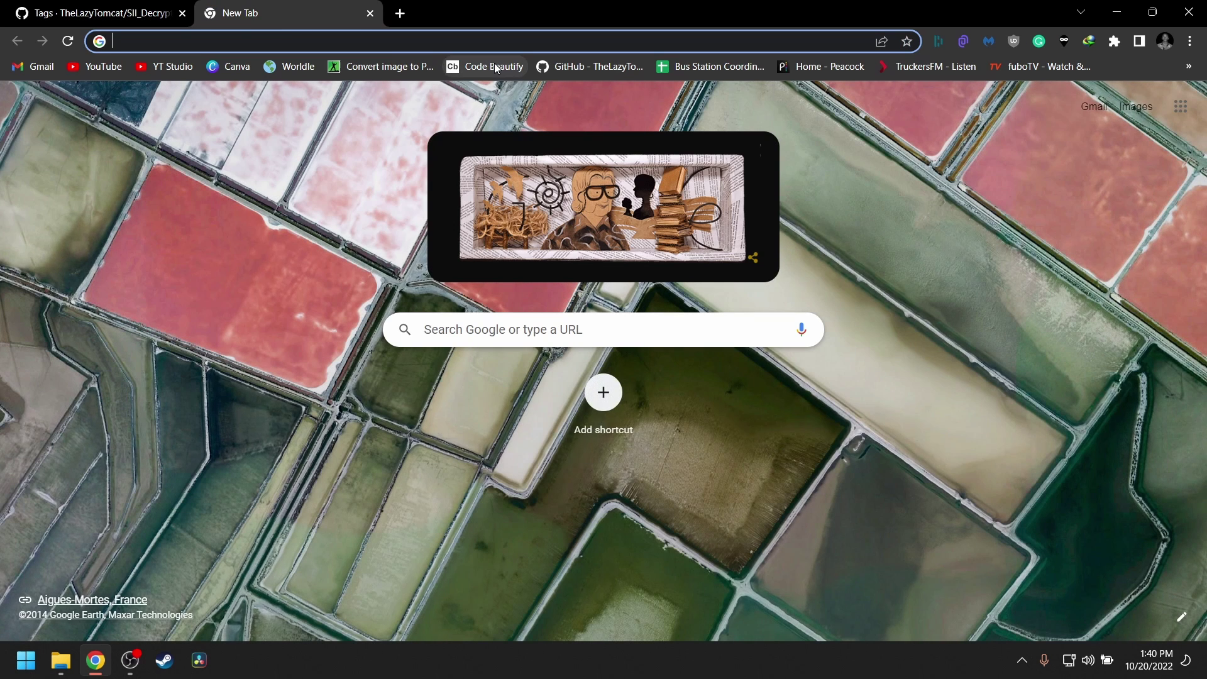
pyautogui.click(496, 68)
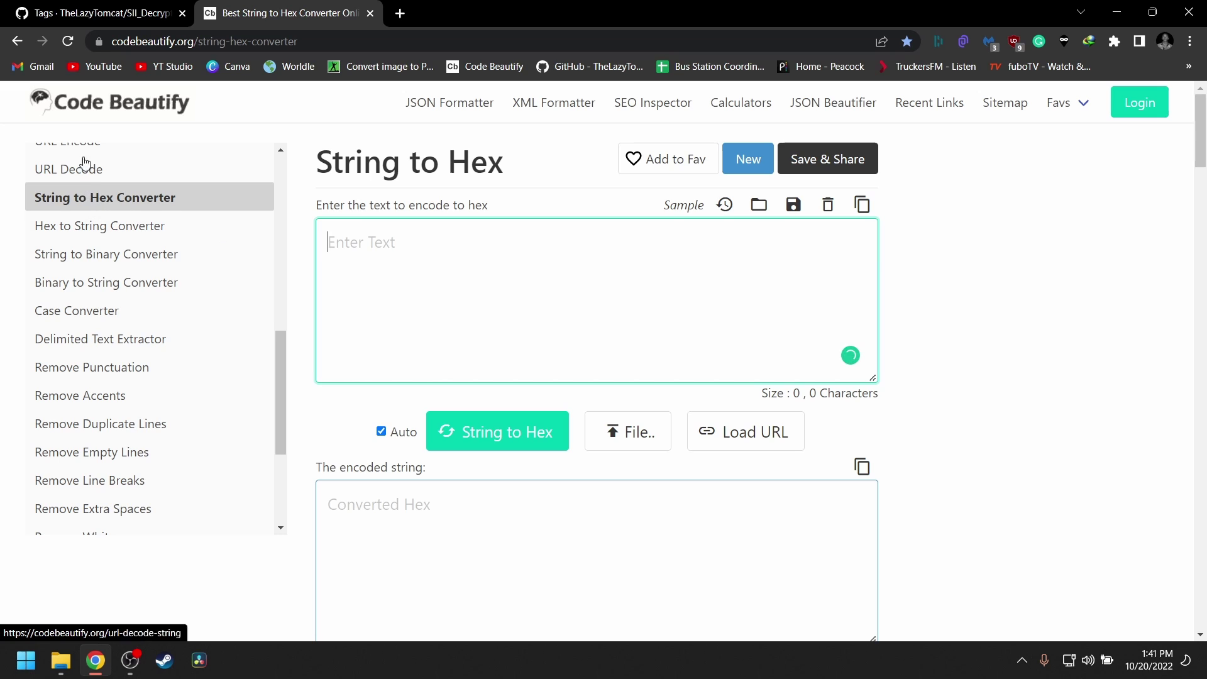
# - Browse the tools offered on the Code Beautify home page and look at the Random Emoji Generator
pyautogui.click(81, 97)
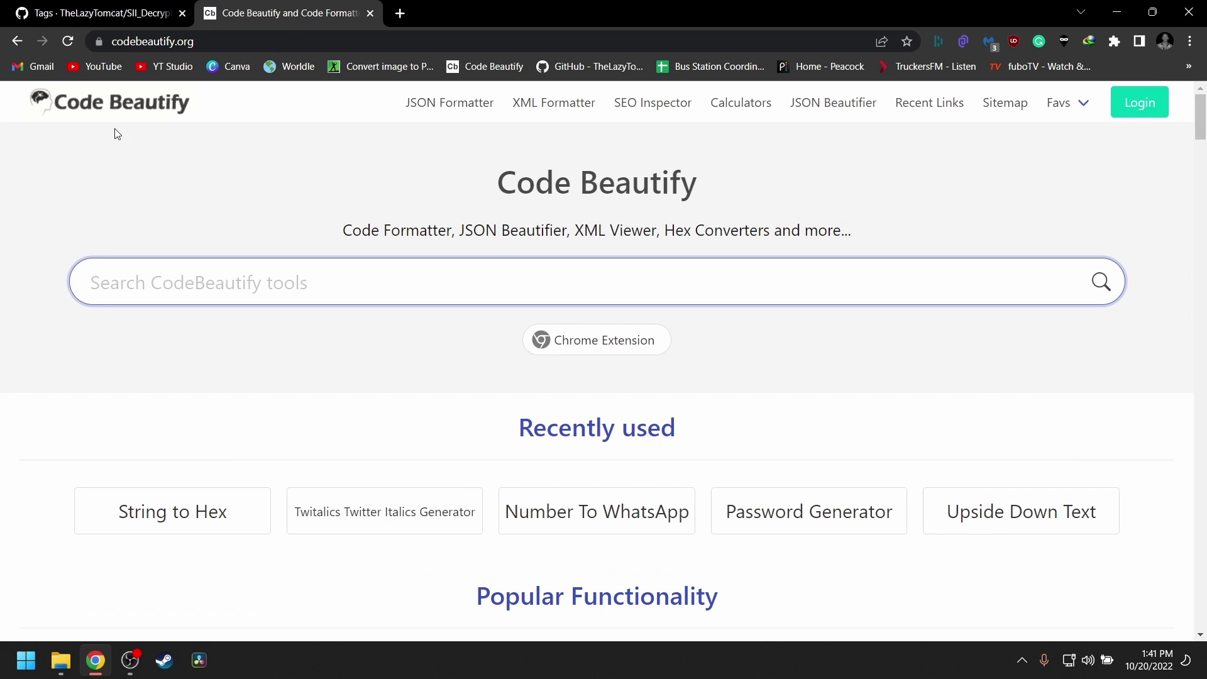
pyautogui.scroll(-3, 227, 274)
pyautogui.scroll(-5, 228, 274)
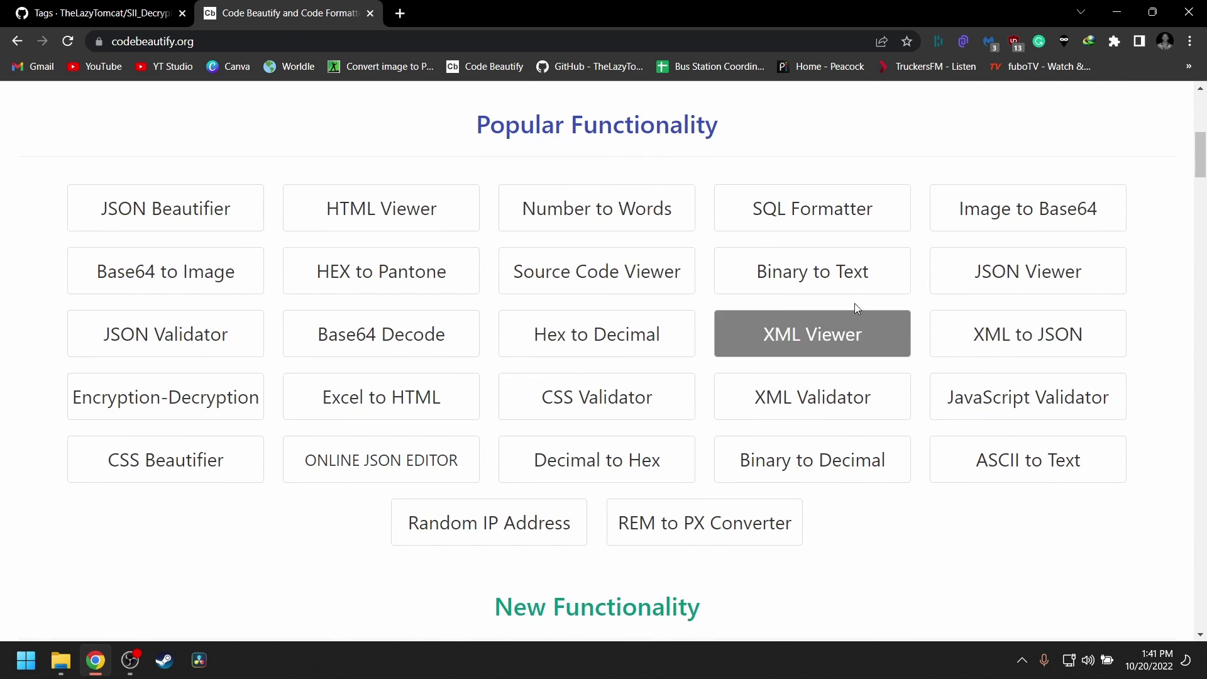
pyautogui.scroll(-3, 587, 481)
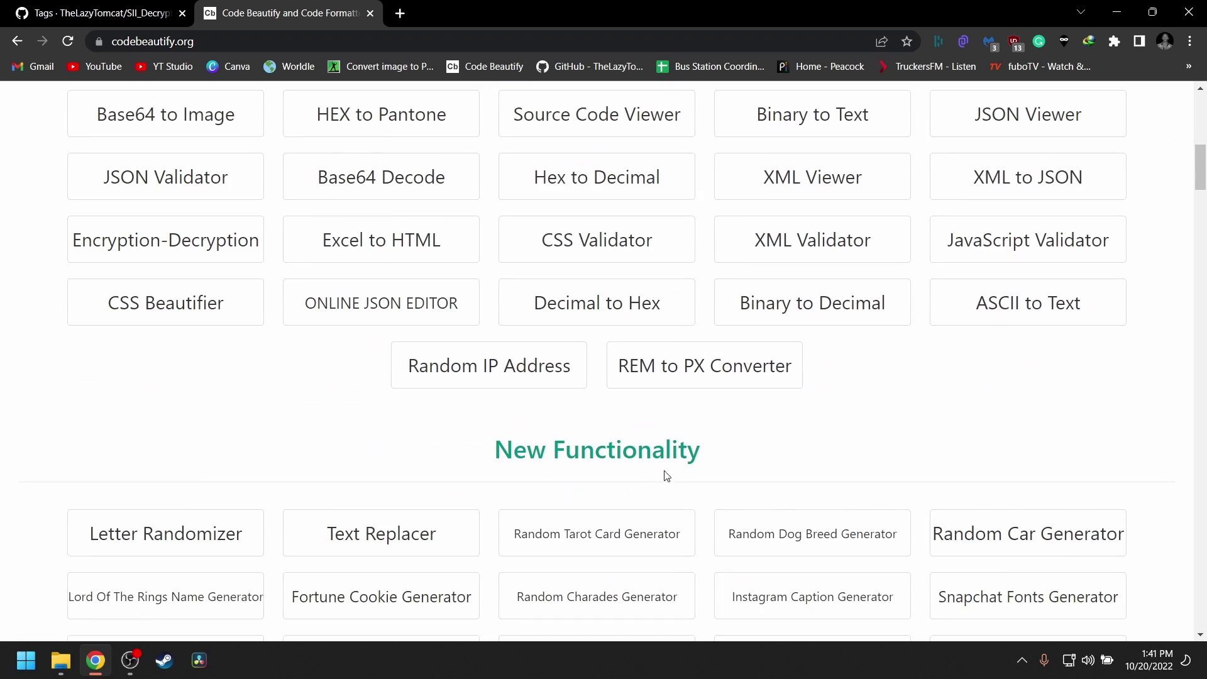
pyautogui.scroll(-12, 660, 315)
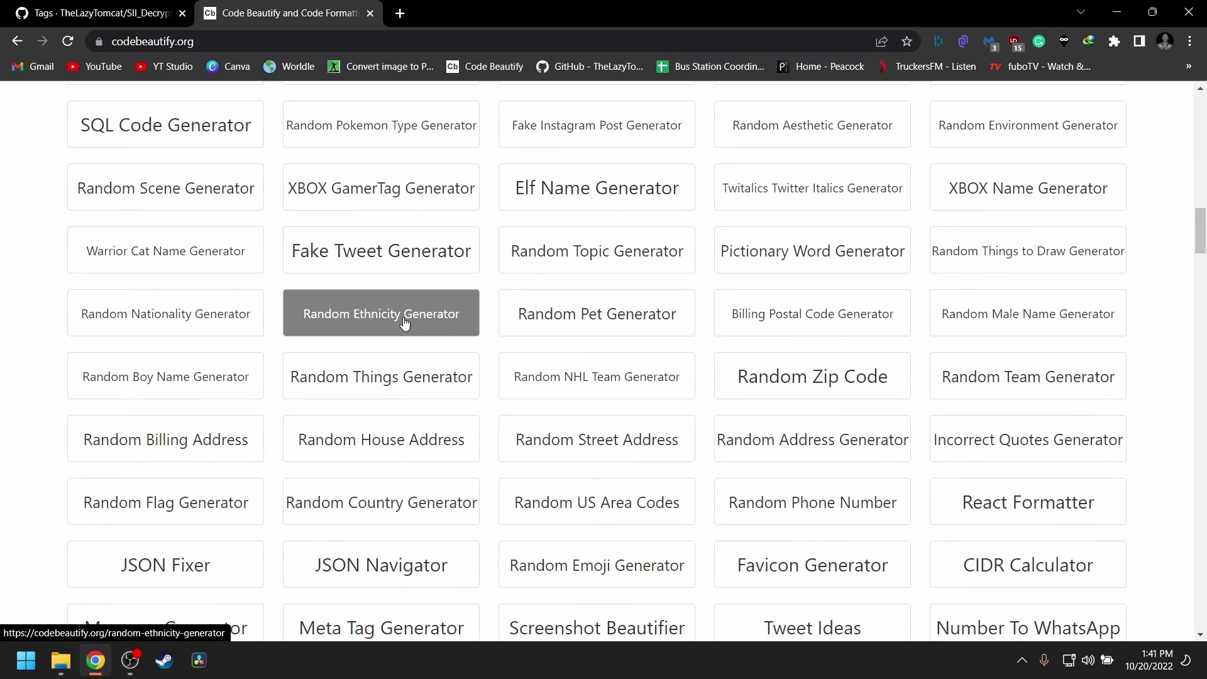
pyautogui.scroll(12, 402, 322)
pyautogui.scroll(-10, 405, 320)
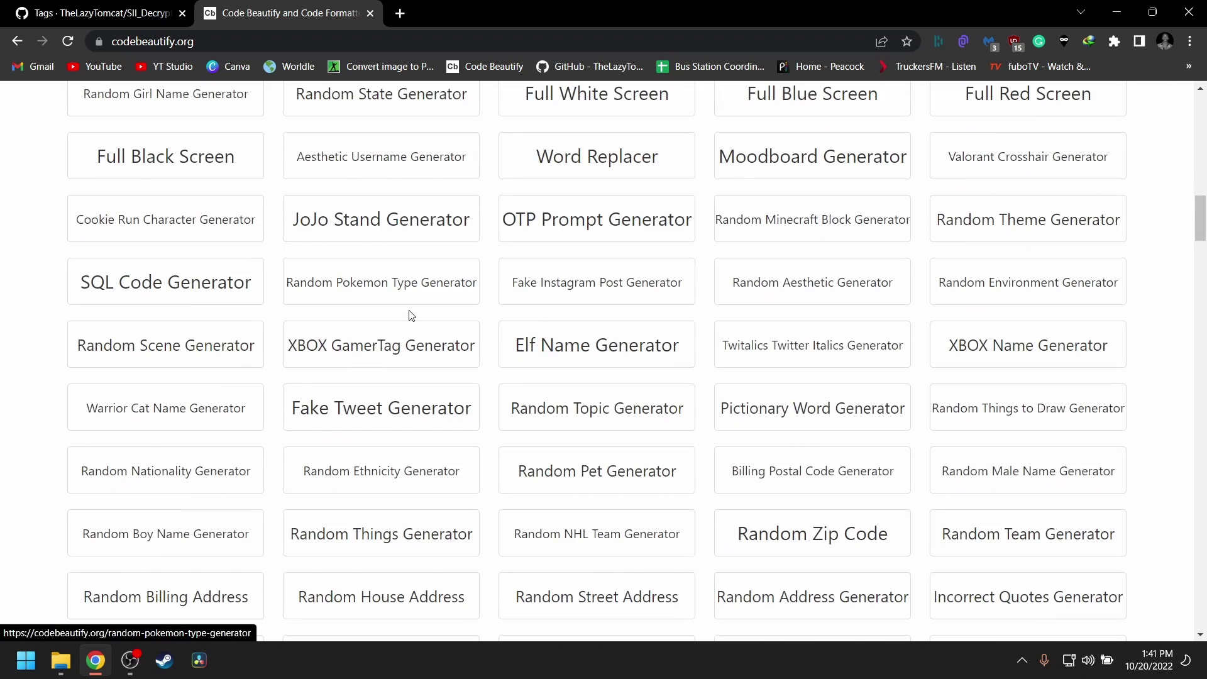
pyautogui.scroll(-5, 217, 434)
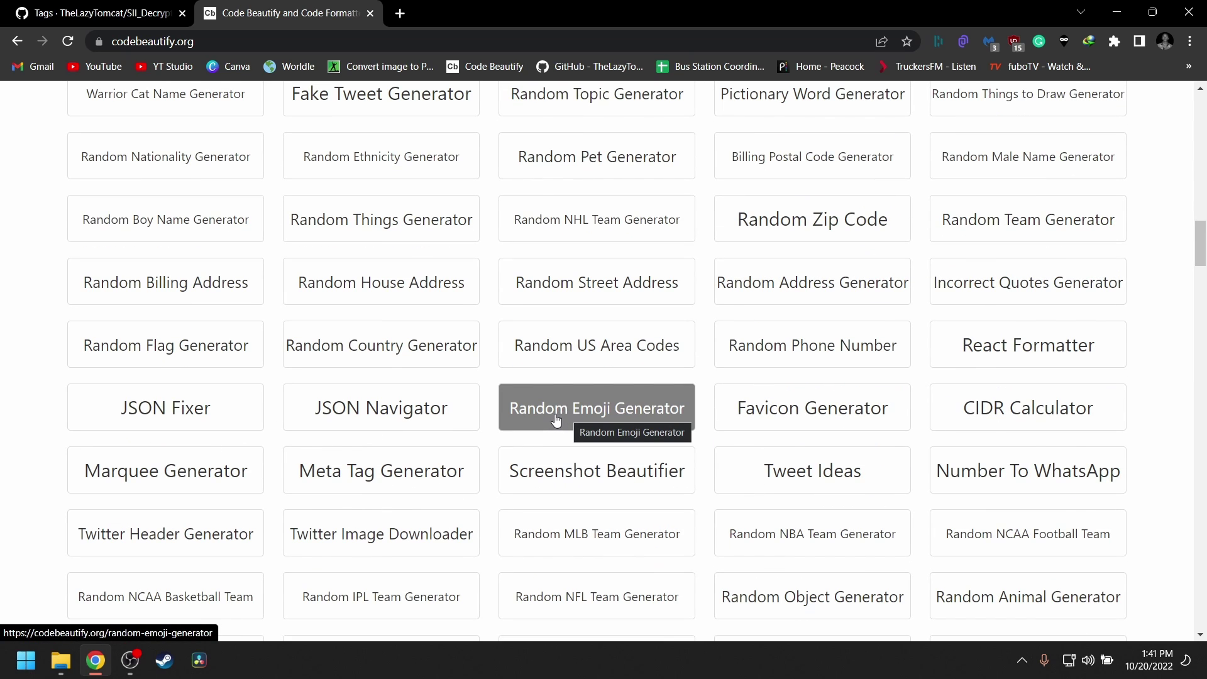
pyautogui.click(587, 418)
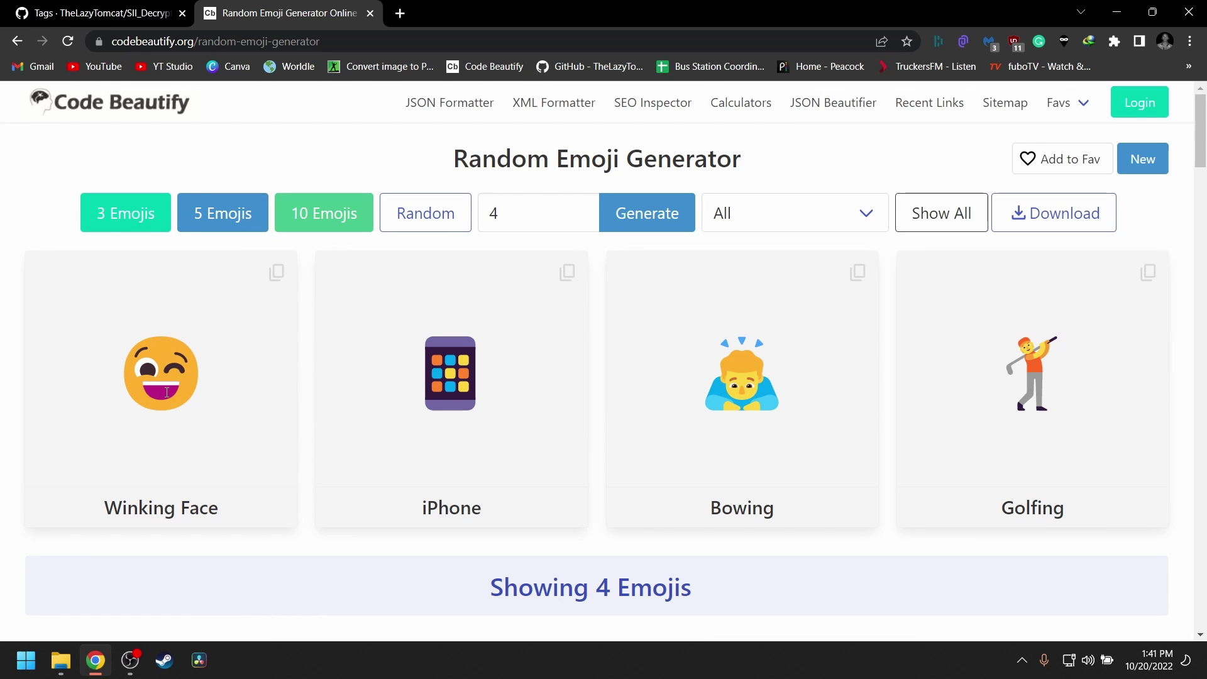
pyautogui.scroll(-7, 323, 454)
pyautogui.scroll(7, 373, 410)
# - Reopen the String to Hex converter and encode the profile name Testp as hex
pyautogui.click(470, 66)
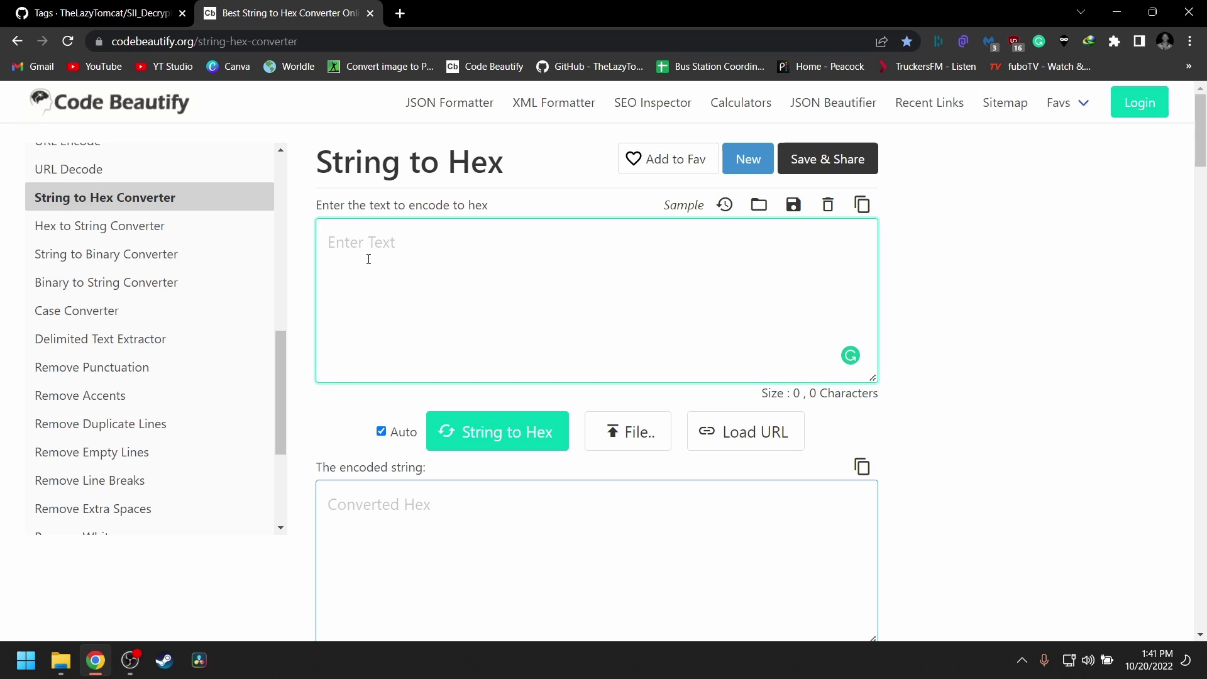
pyautogui.write('Testp')
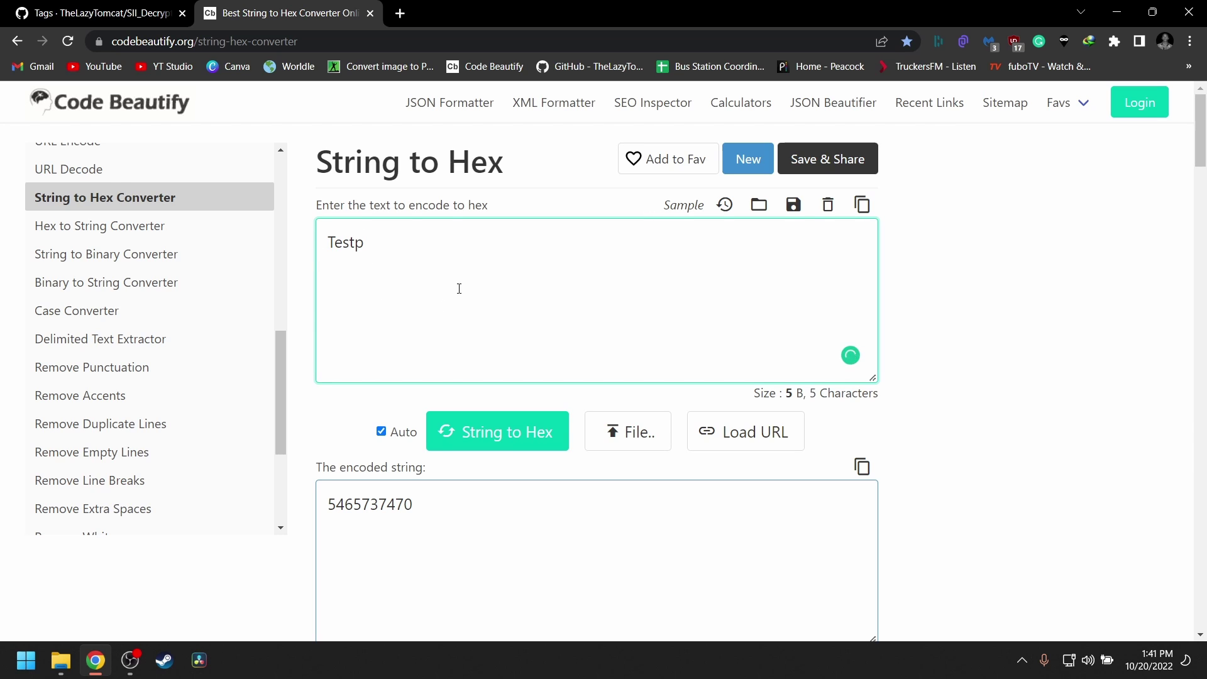
pyautogui.scroll(-2, 459, 288)
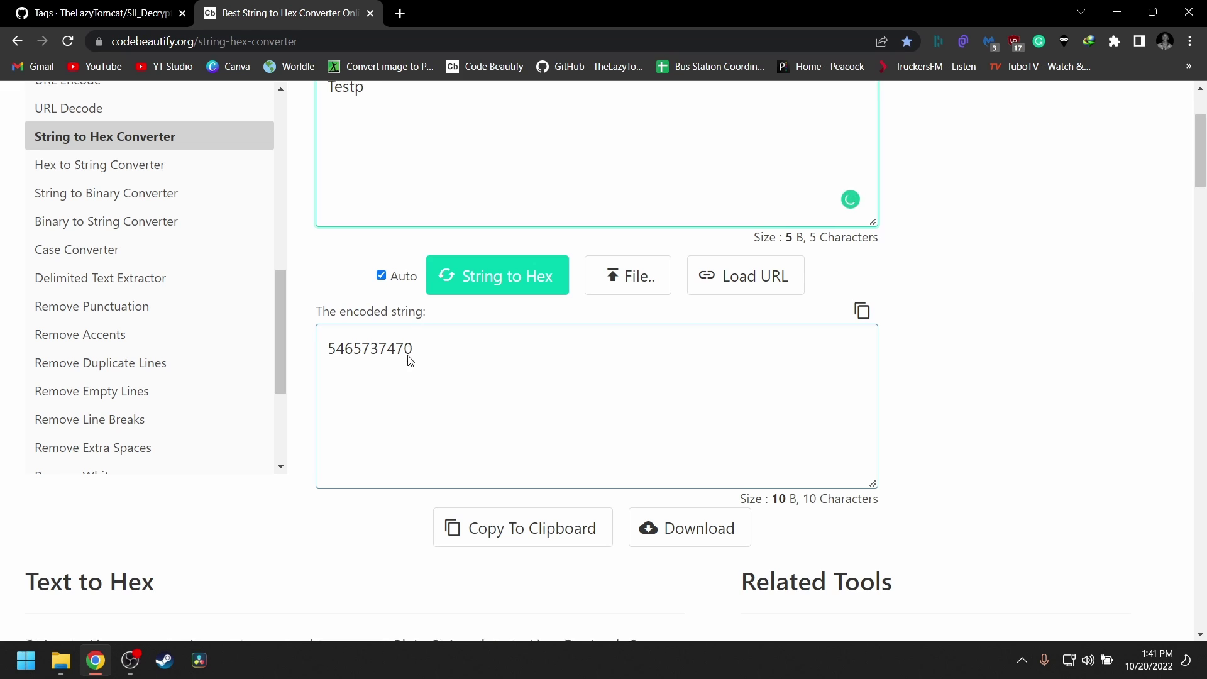
pyautogui.scroll(2, 409, 358)
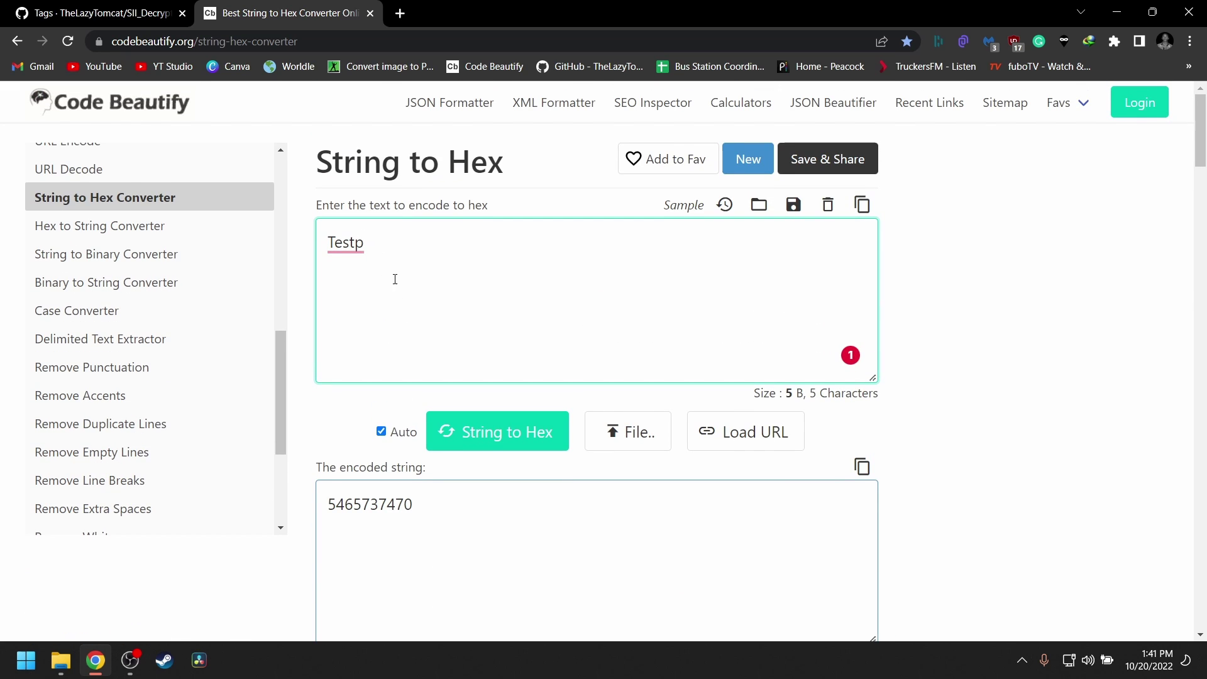
pyautogui.scroll(-3, 395, 279)
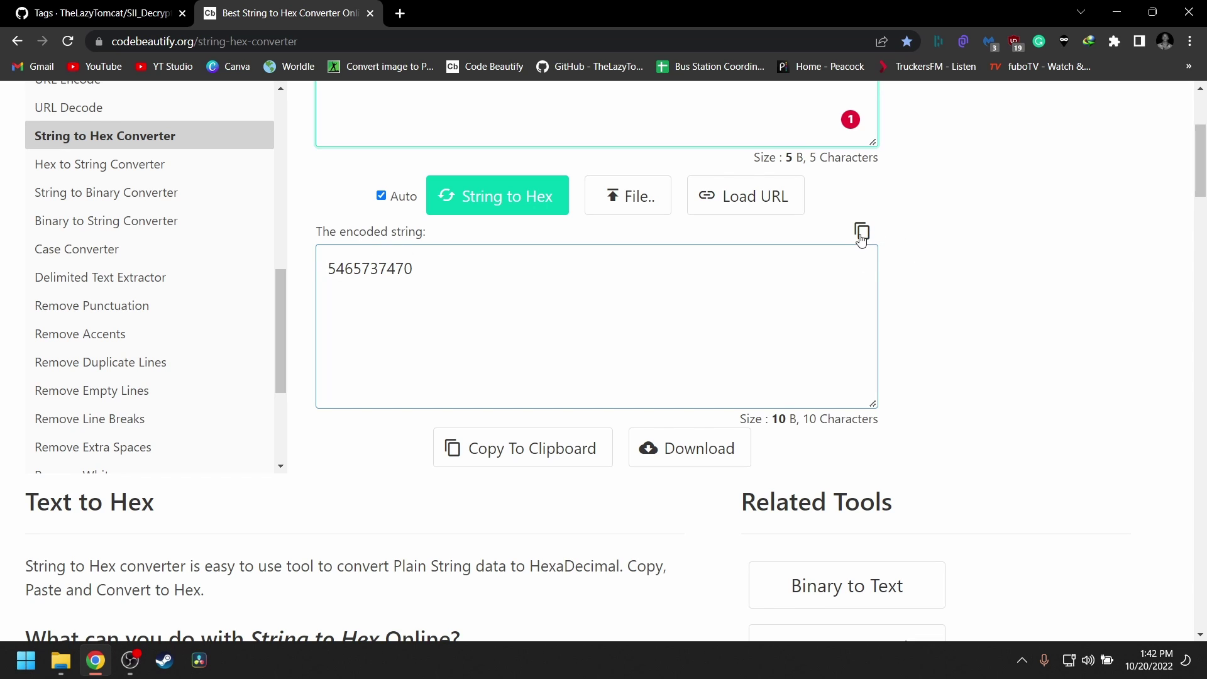
pyautogui.click(618, 321)
pyautogui.hotkey('ctrl', 'c')
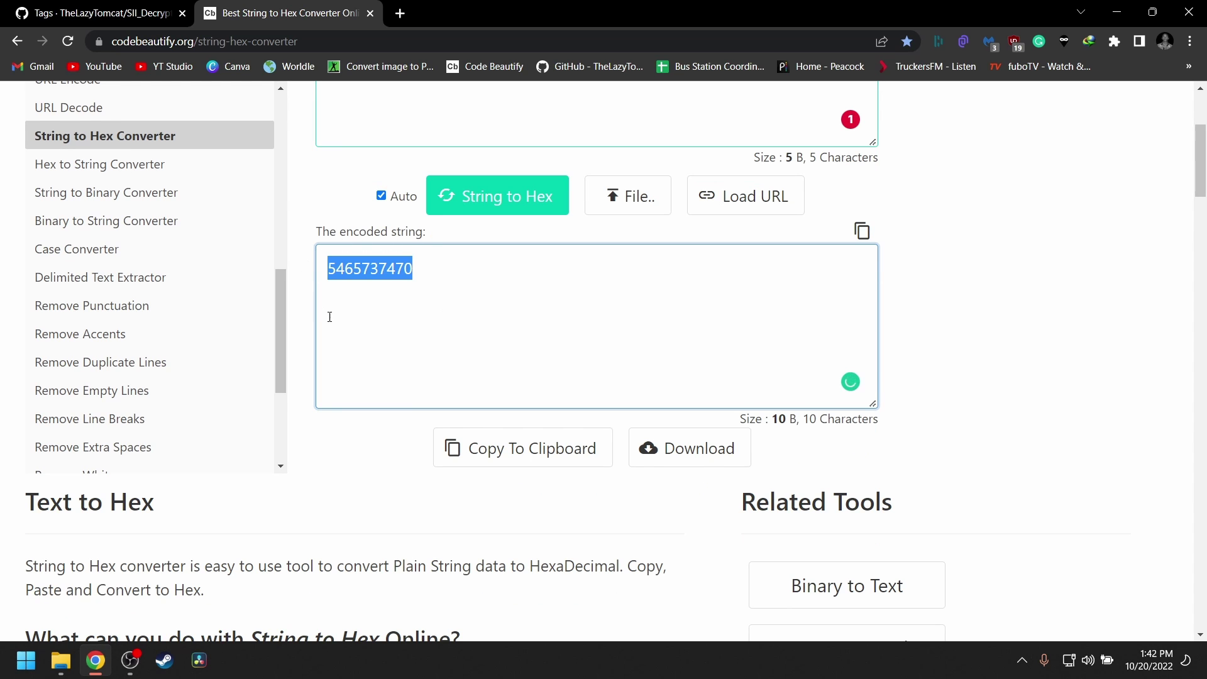
pyautogui.scroll(2, 328, 316)
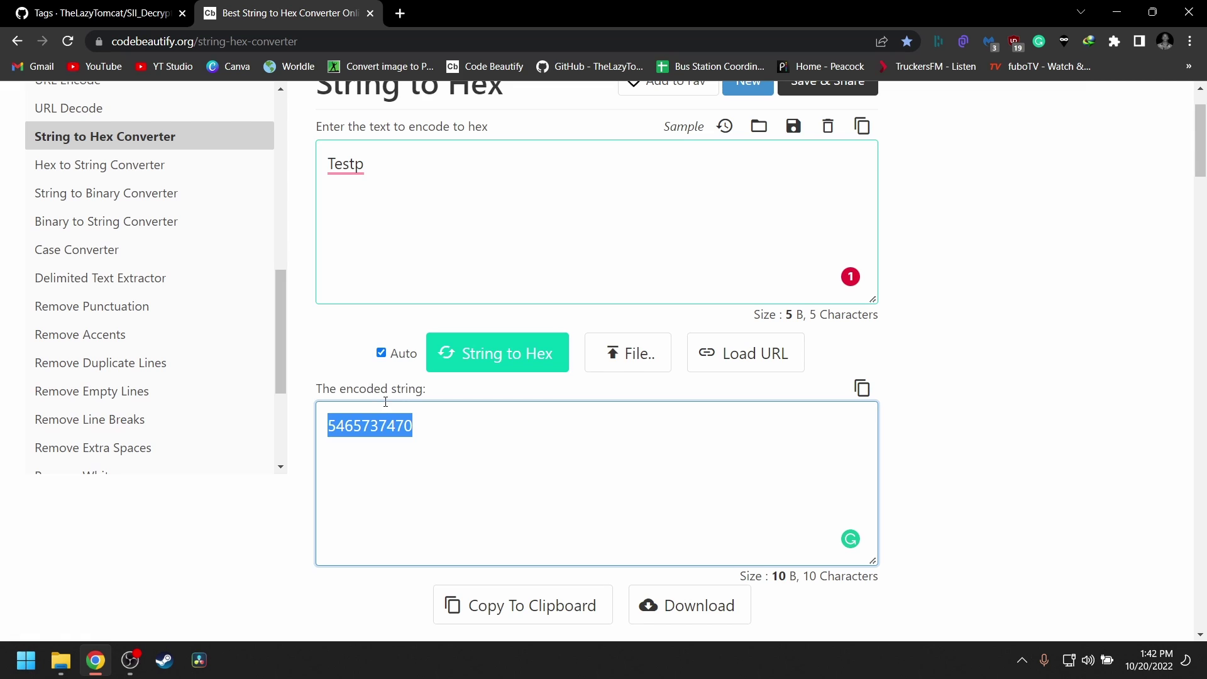
pyautogui.scroll(1, 424, 412)
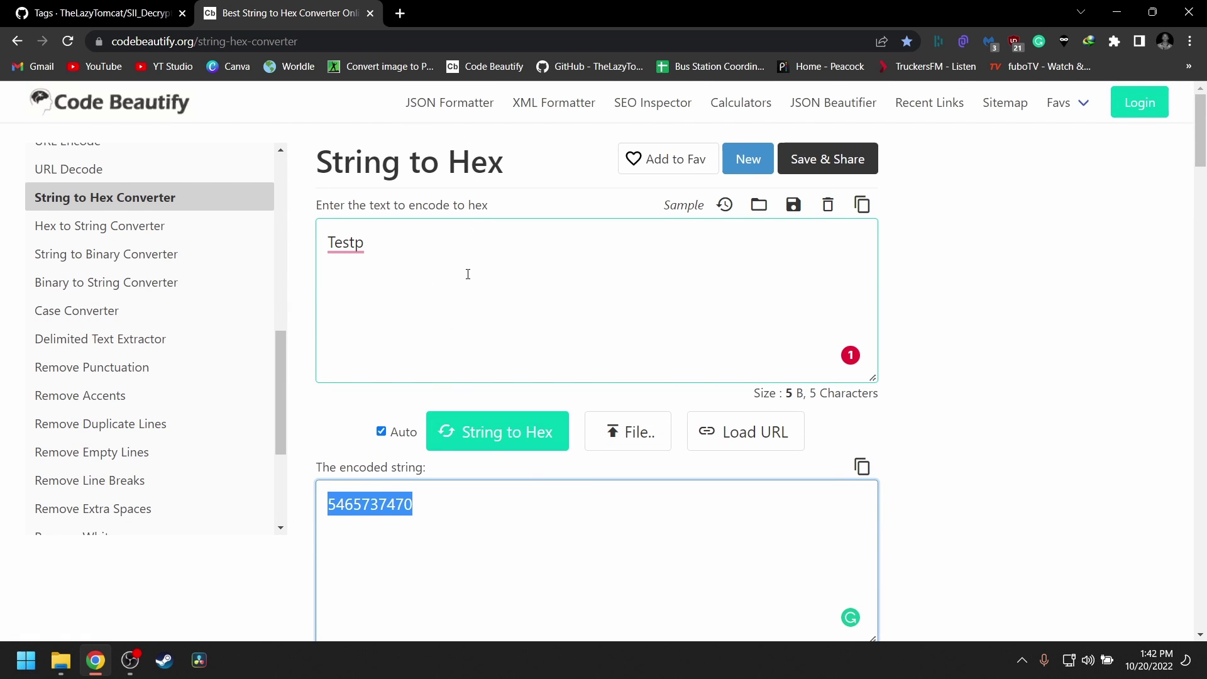
pyautogui.scroll(-5, 472, 277)
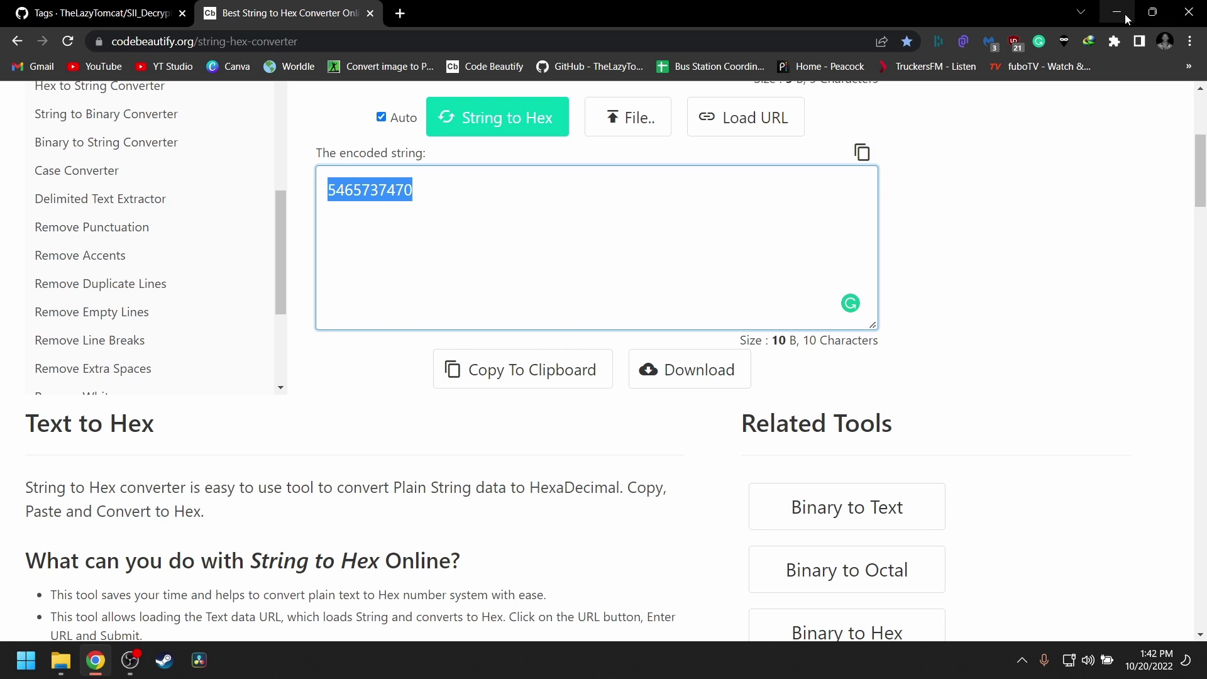
pyautogui.click(1126, 17)
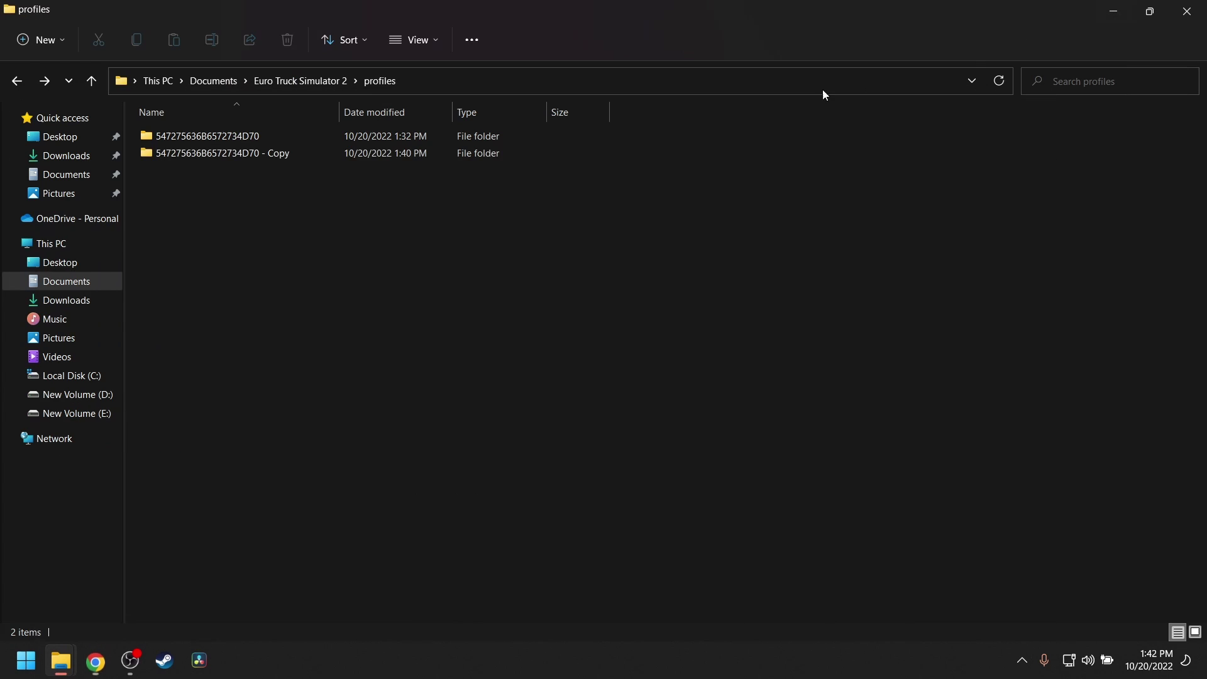
pyautogui.rightClick(280, 156)
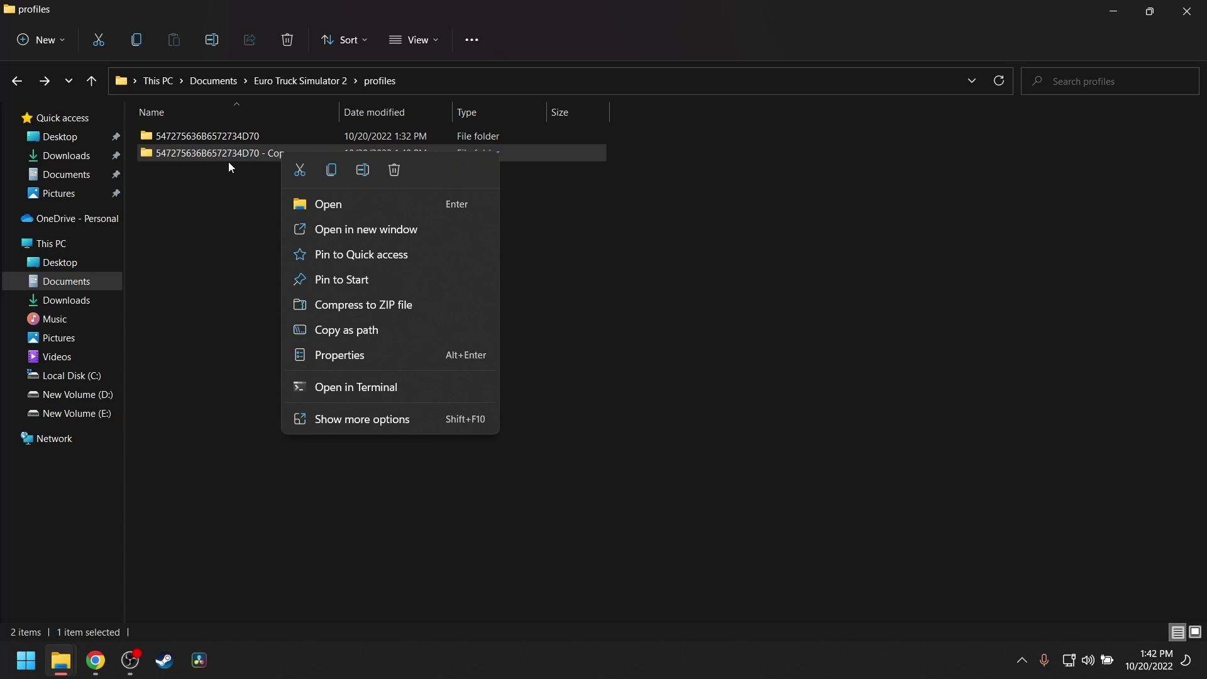
pyautogui.click(363, 169)
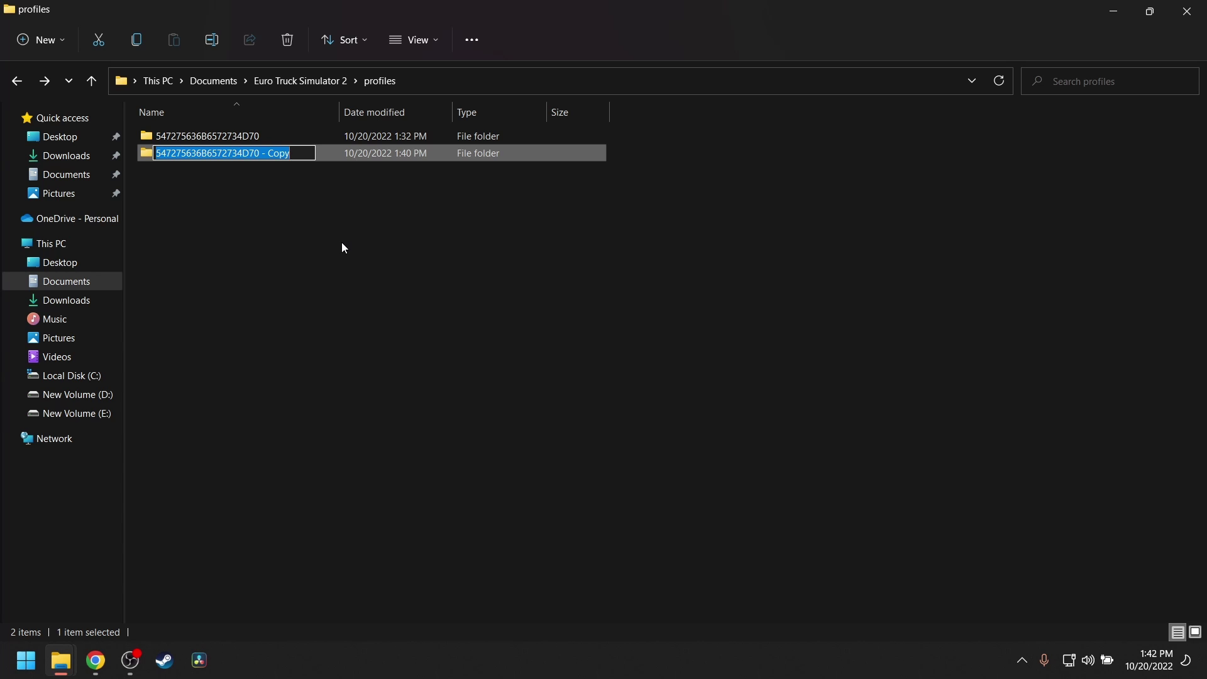
pyautogui.press('BackSpace')
pyautogui.hotkey('ctrl', 'v')
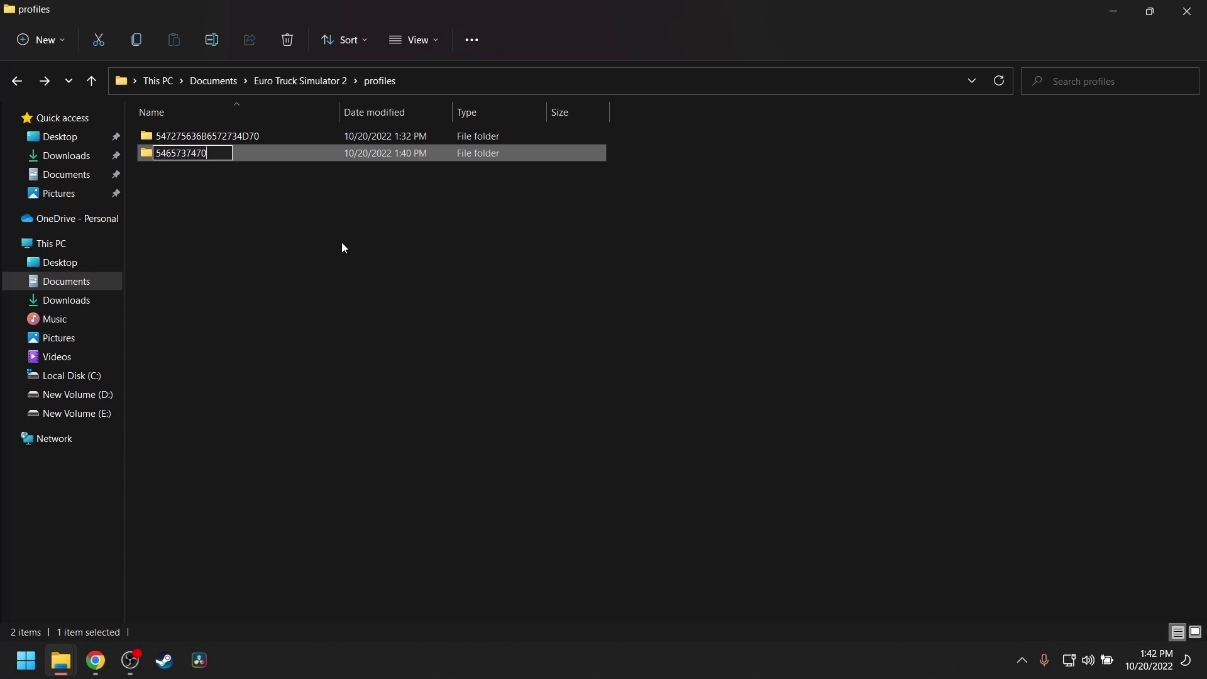
pyautogui.click(343, 244)
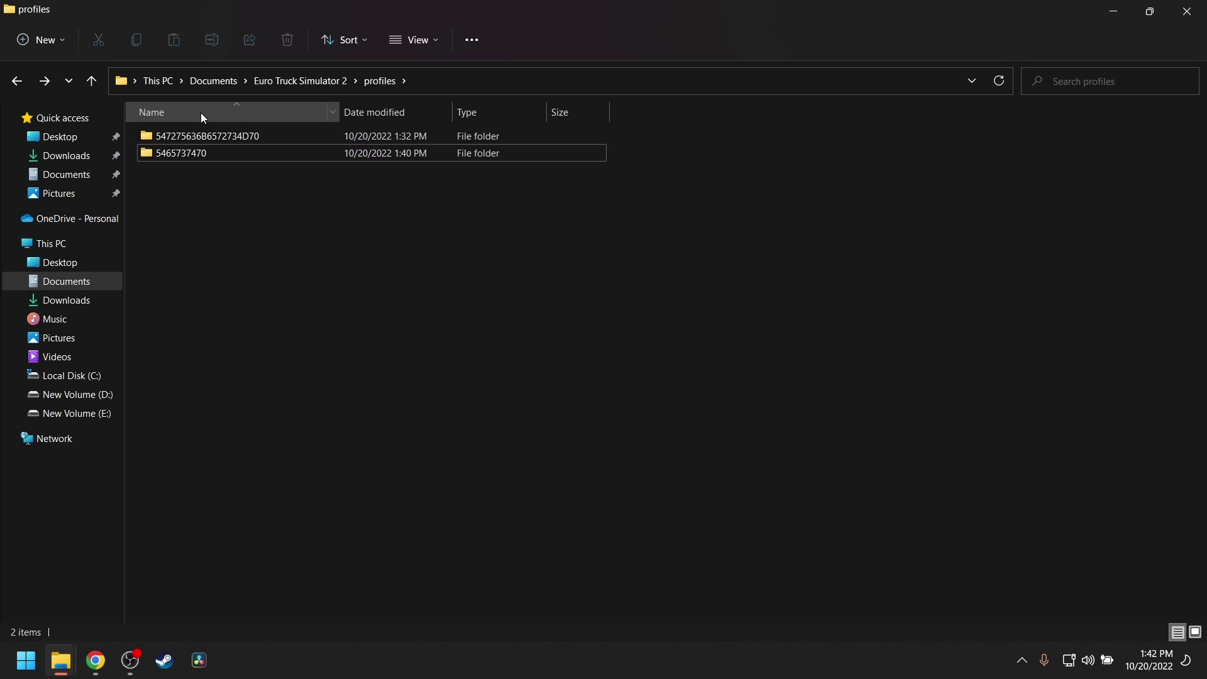
pyautogui.click(189, 153)
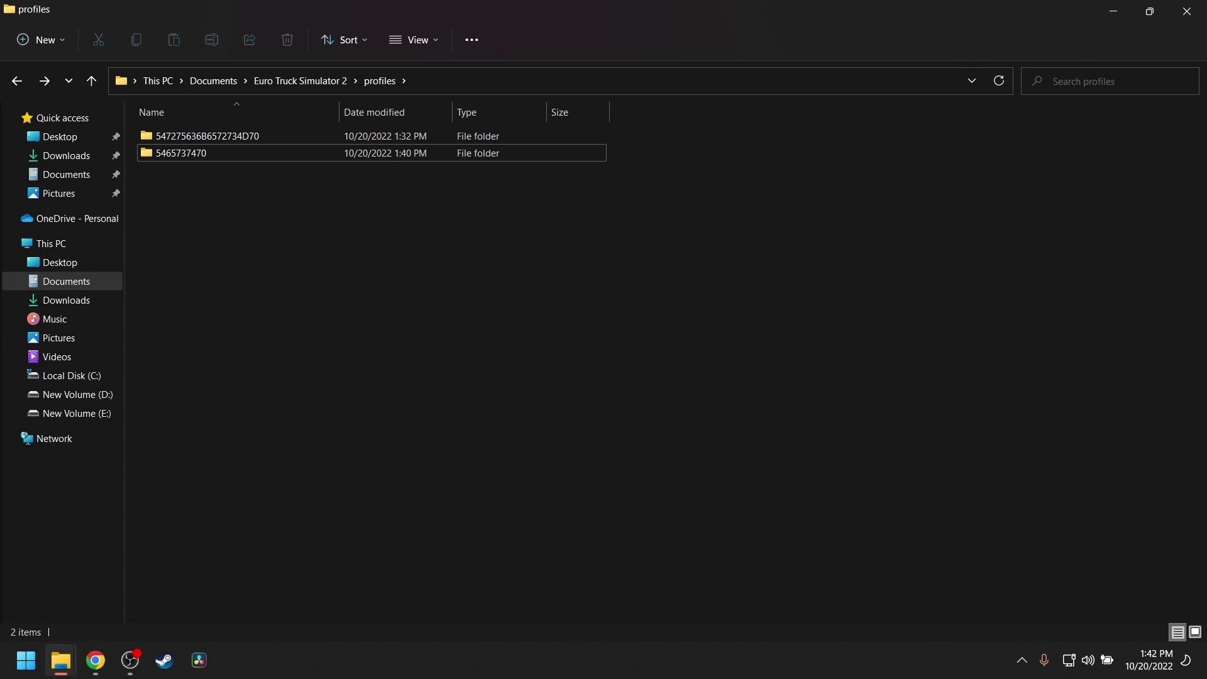
# - In Euro Truck Simulator 2, accept the advanced SDK features notice and open the launchpad's profile list
pyautogui.click(1173, 18)
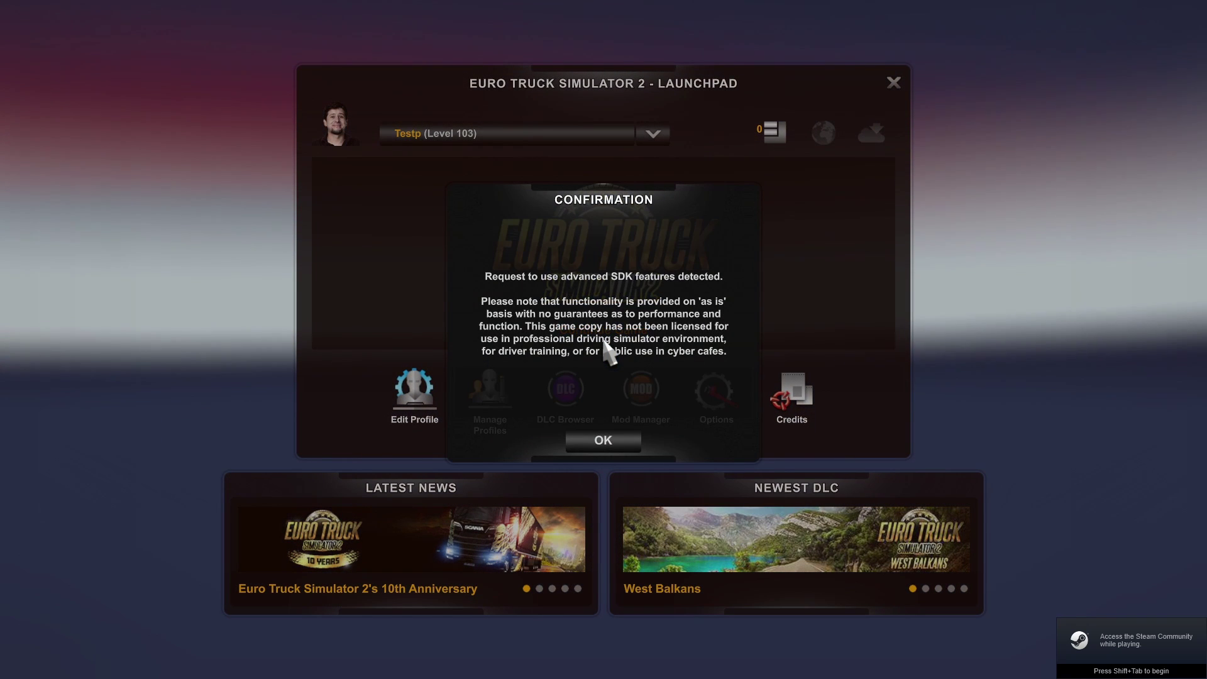
pyautogui.click(613, 438)
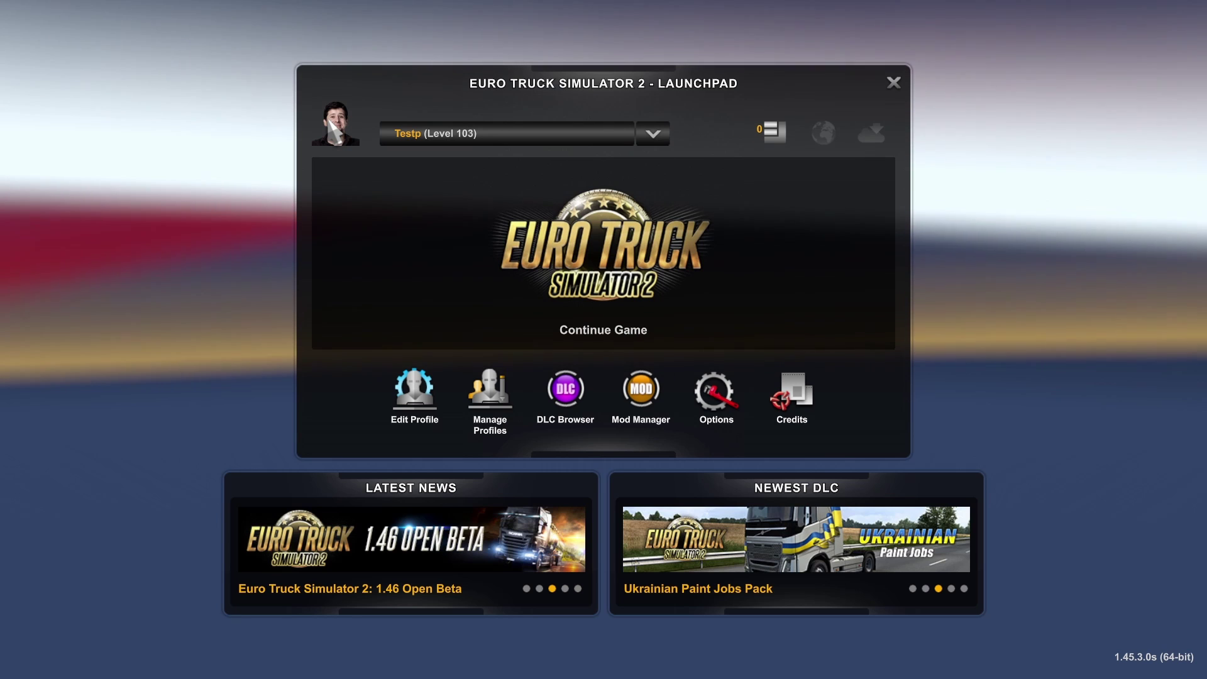
pyautogui.click(665, 139)
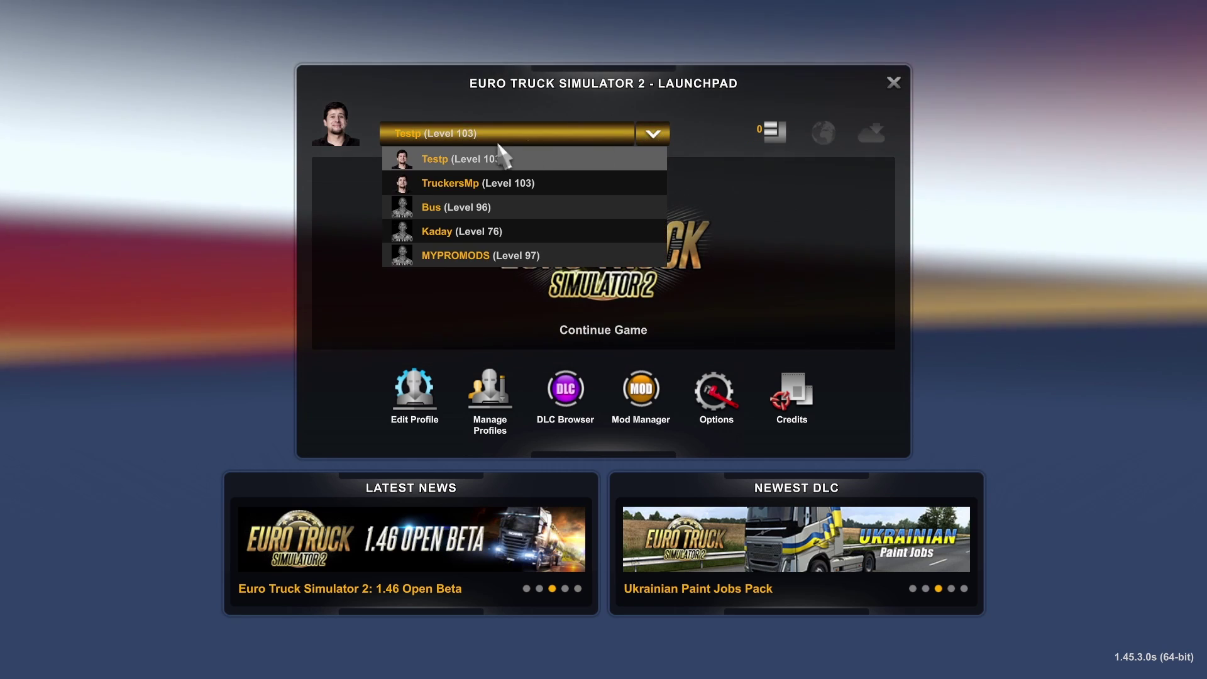
# - Select the Testp profile in the launchpad and review its summary in the Profile Manager
pyautogui.moveTo(441, 162)
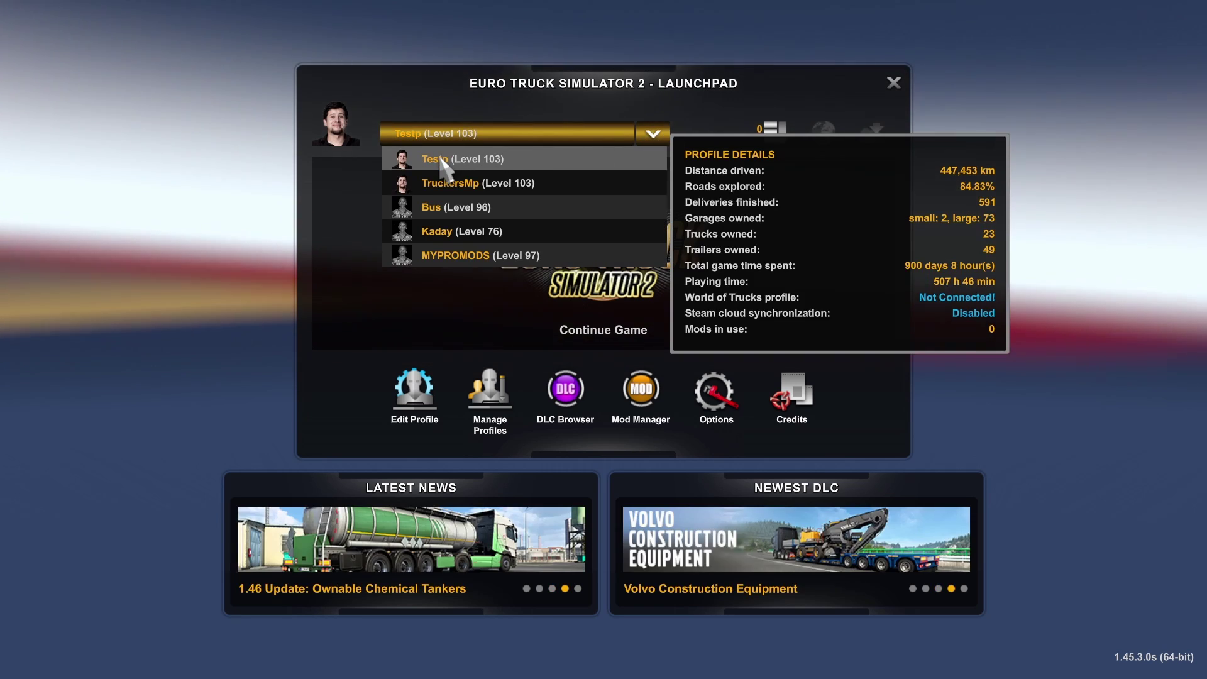
pyautogui.click(443, 165)
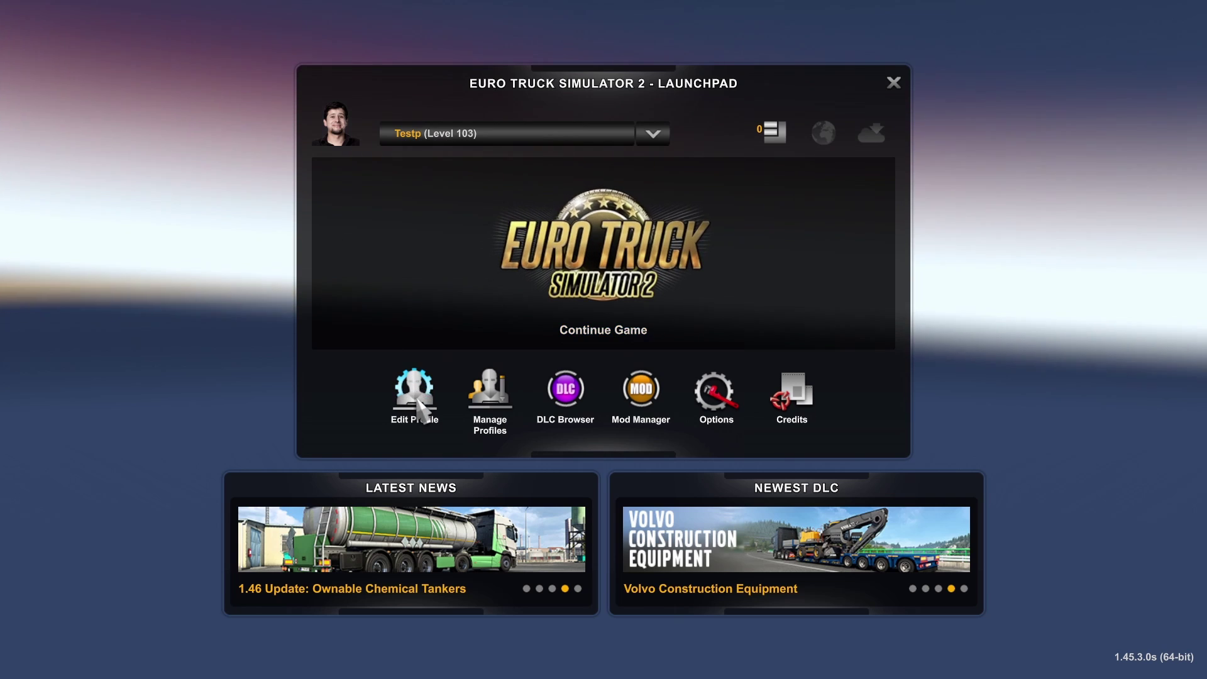
pyautogui.click(489, 409)
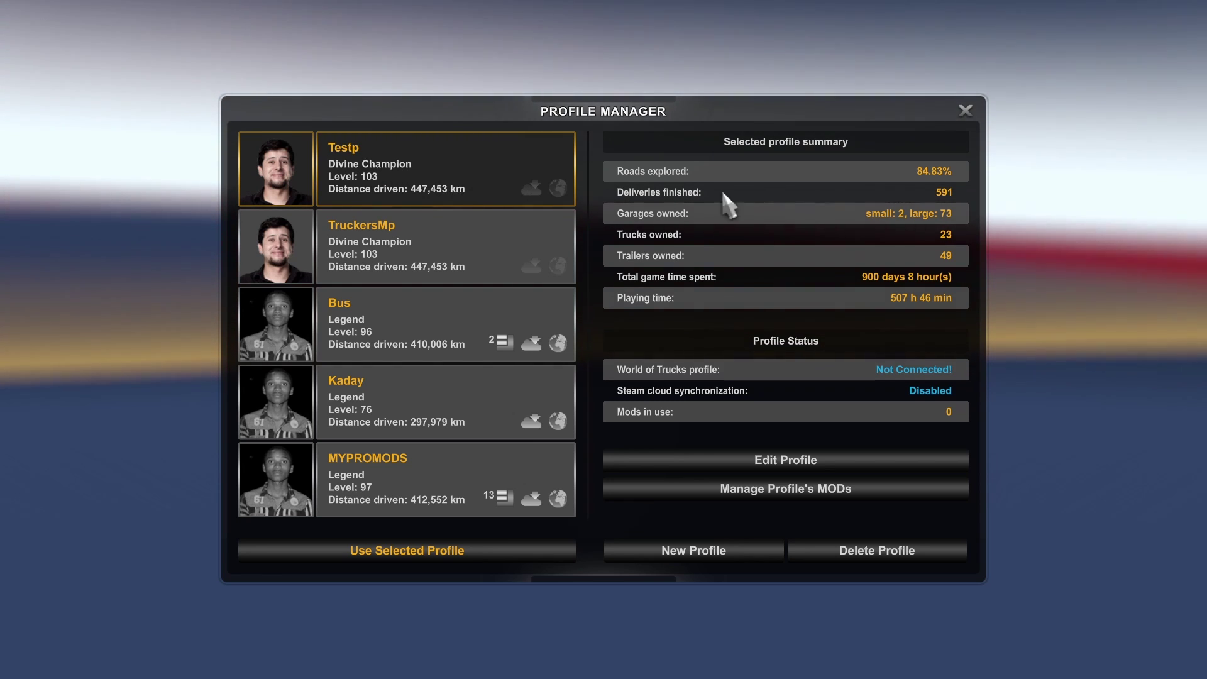
pyautogui.click(965, 111)
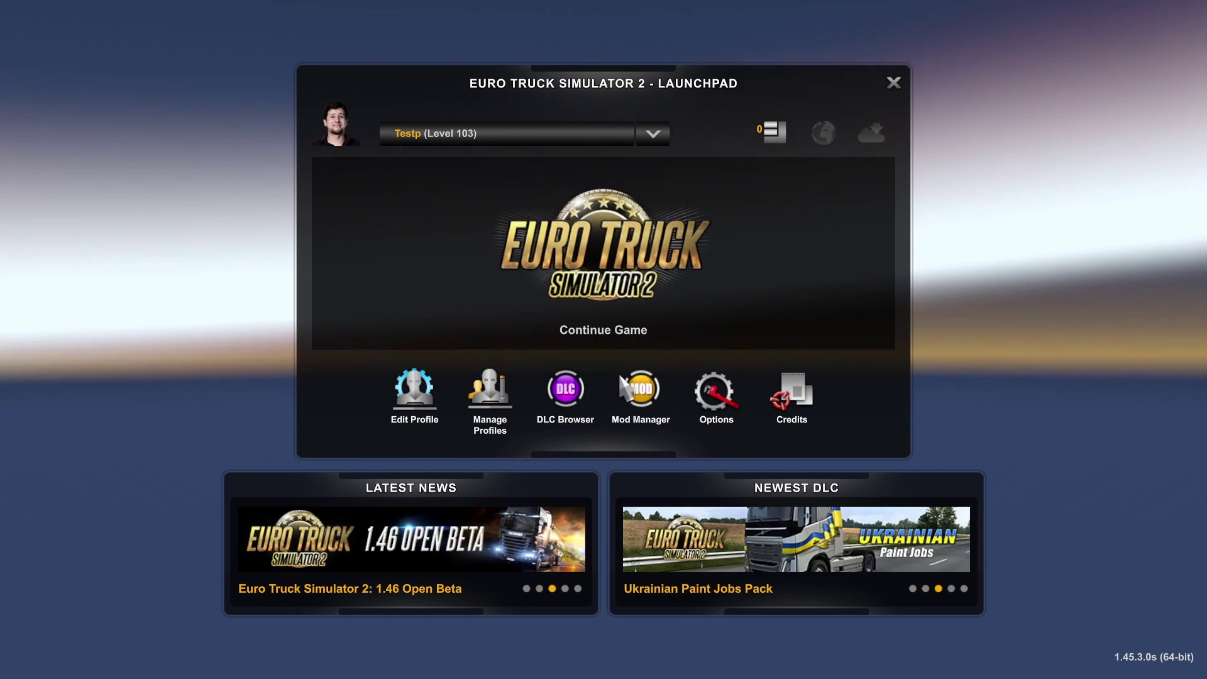
# - Look through the available and active mods for the Testp profile in the Mod Manager, and exit it without changes
pyautogui.click(640, 383)
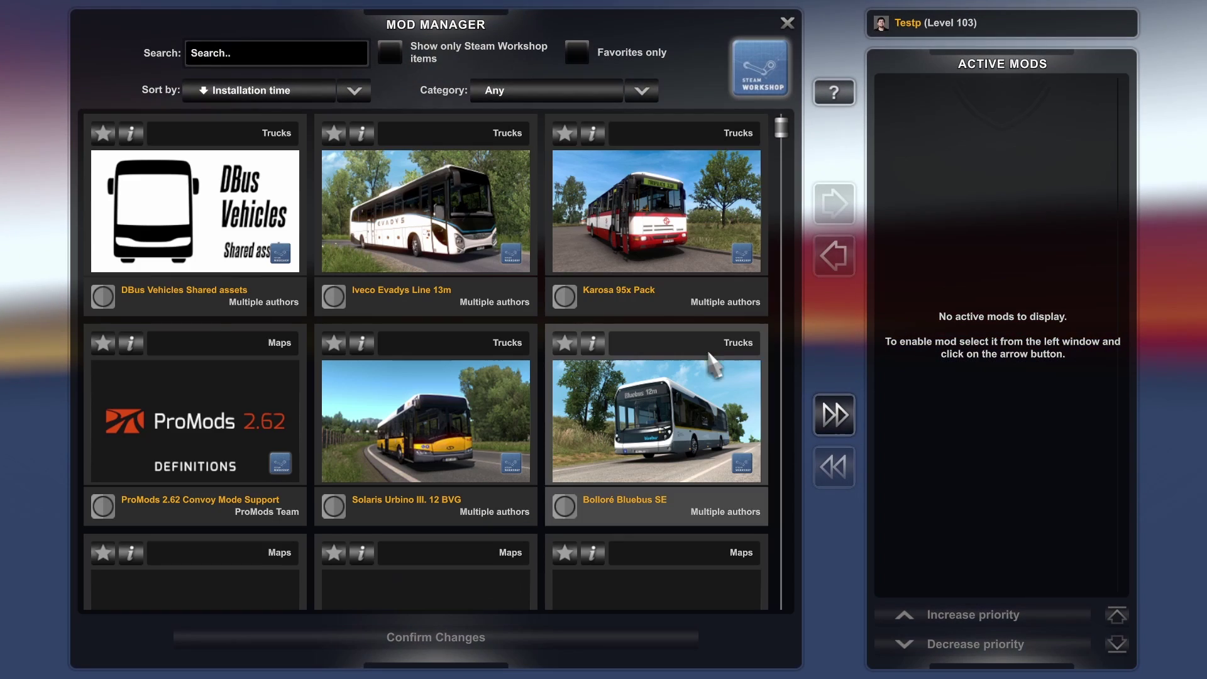
pyautogui.scroll(-3, 446, 280)
pyautogui.scroll(-4, 447, 280)
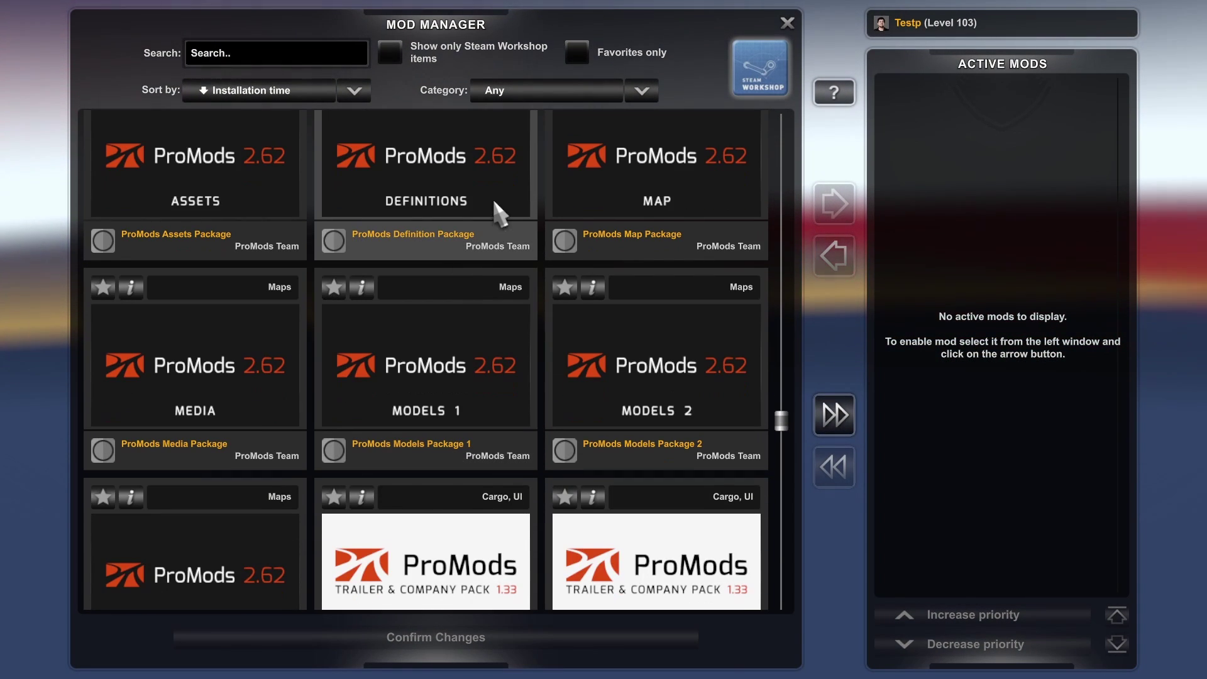
pyautogui.scroll(7, 385, 273)
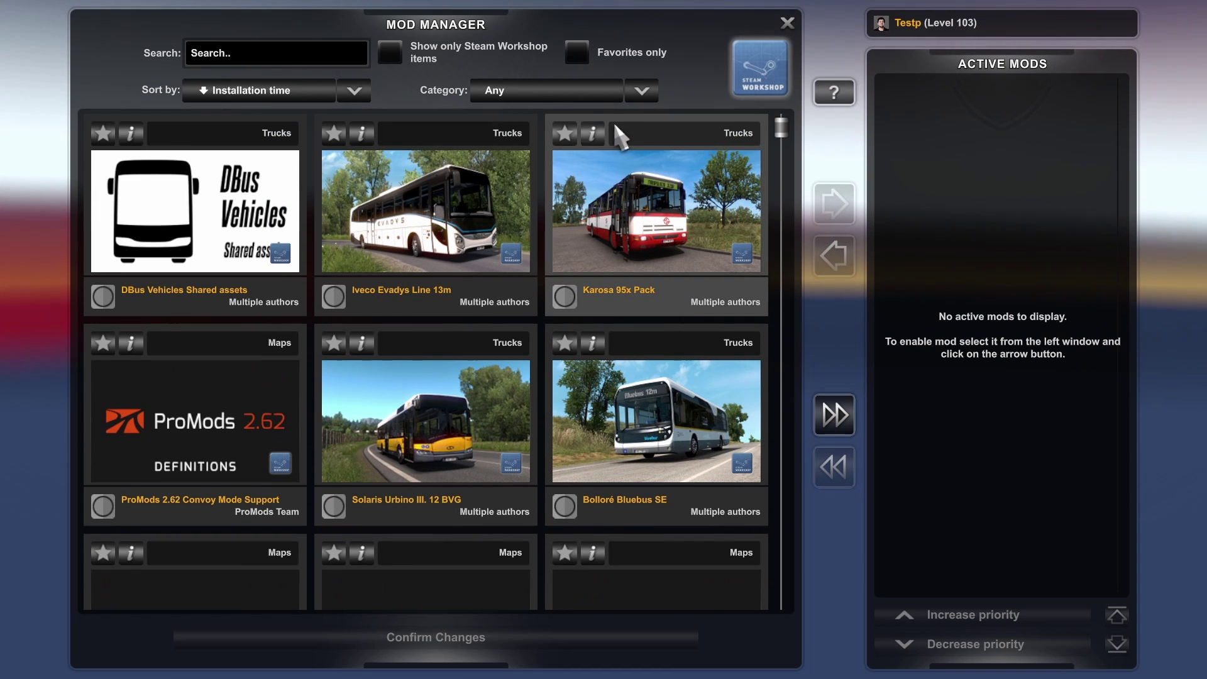
pyautogui.click(786, 24)
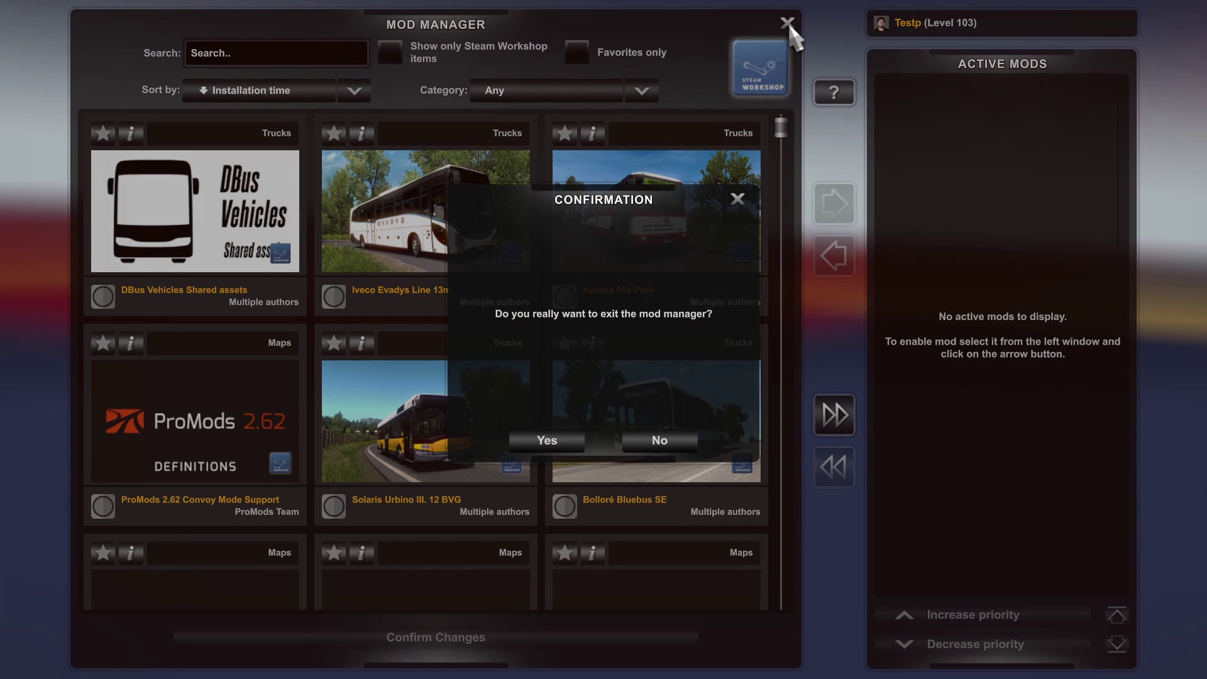
pyautogui.click(553, 441)
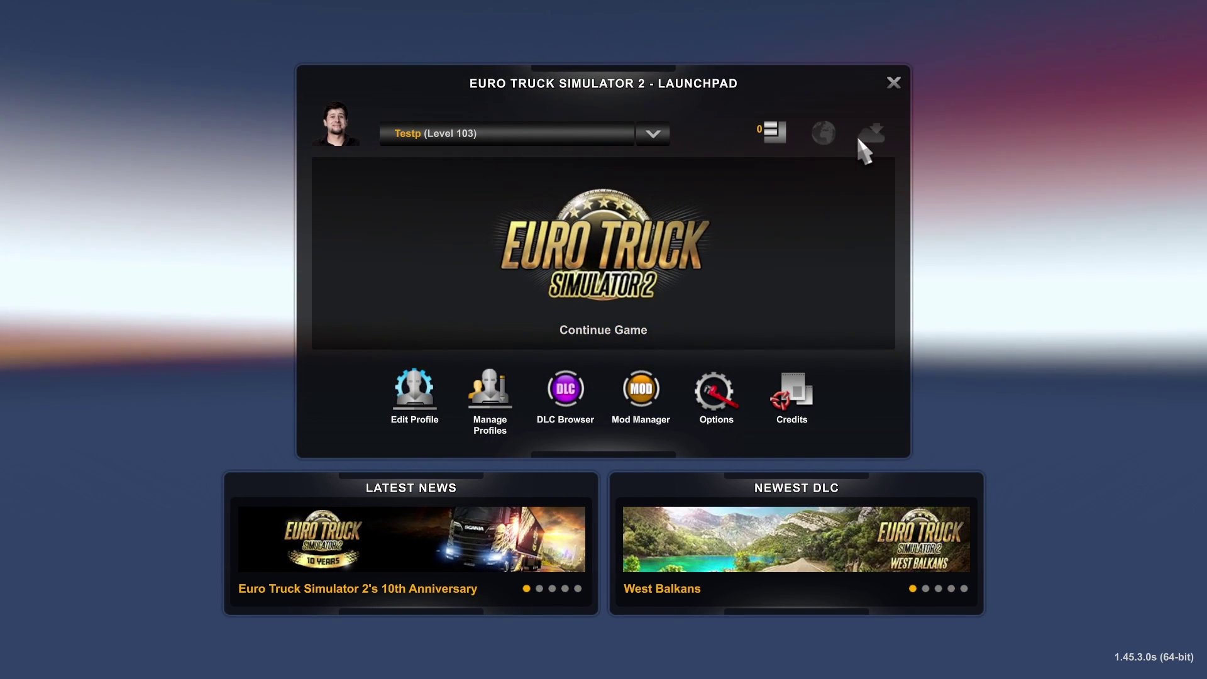
# - Enable Use Steam Cloud for the Testp profile, apply the change and continue the game with that profile
pyautogui.click(874, 126)
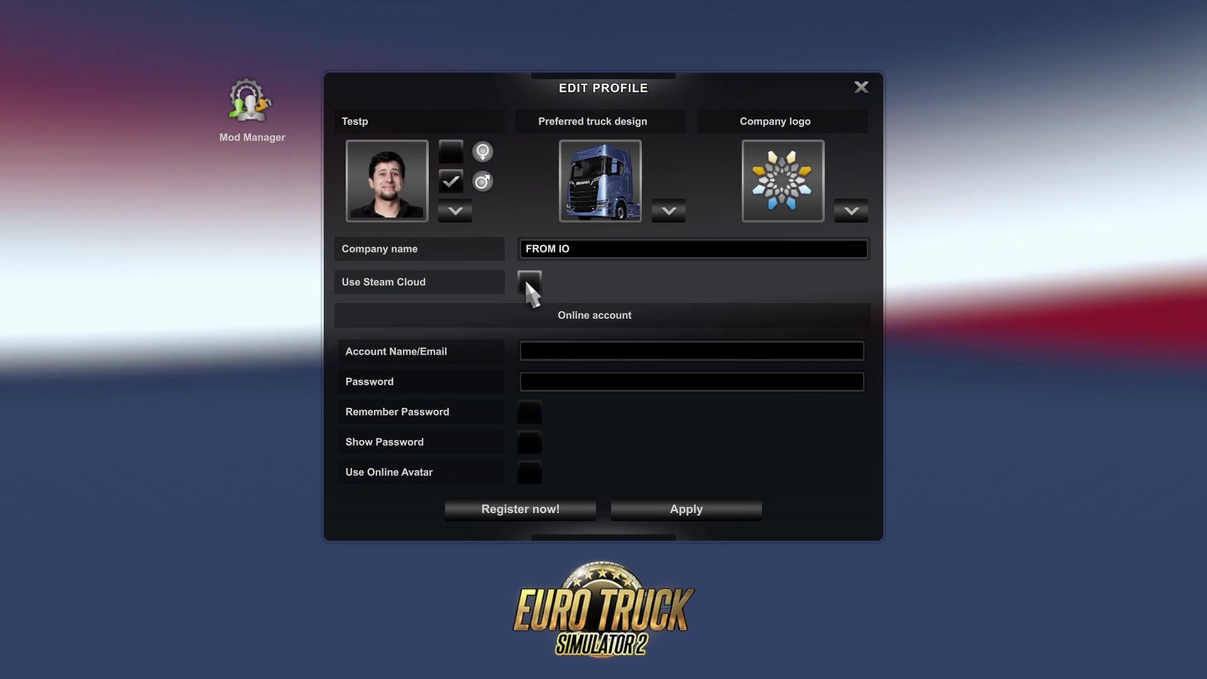
pyautogui.click(531, 283)
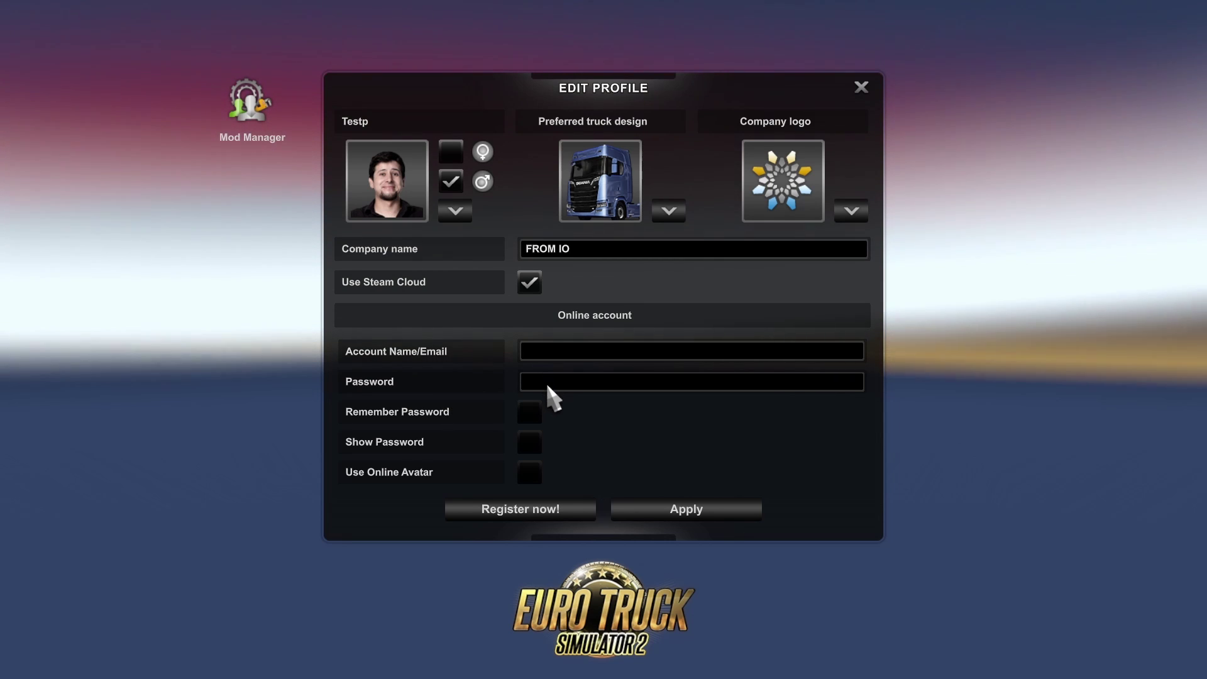
pyautogui.click(545, 355)
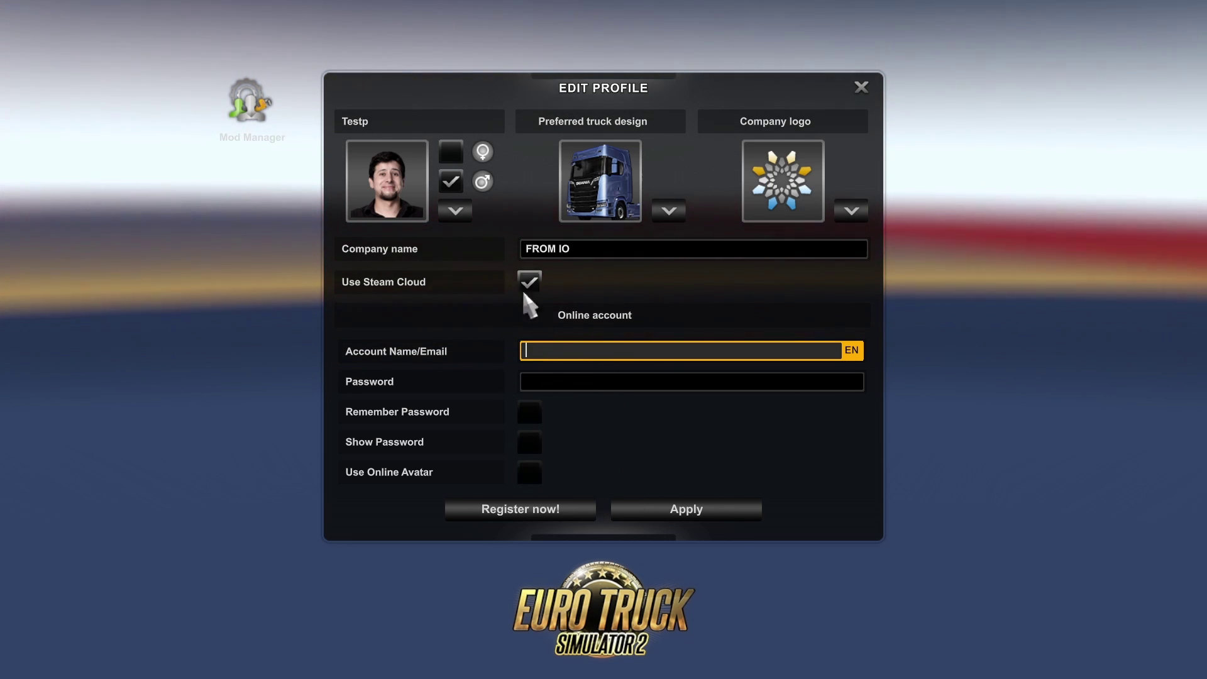
pyautogui.click(687, 511)
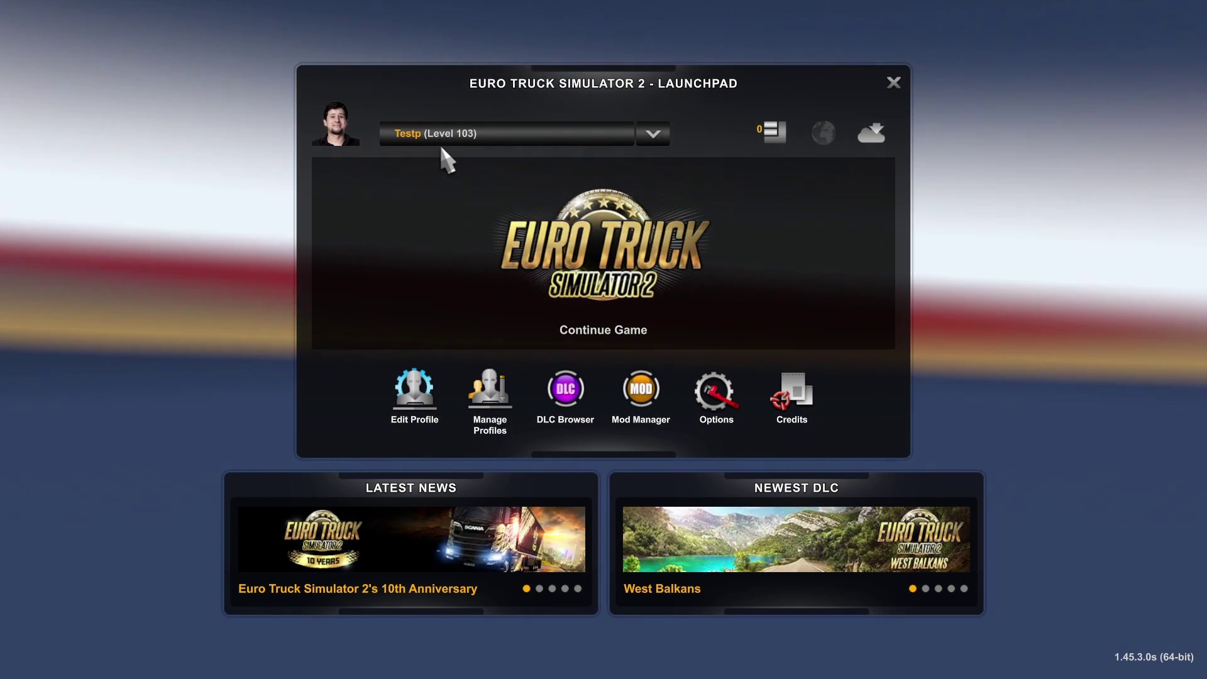
pyautogui.click(564, 276)
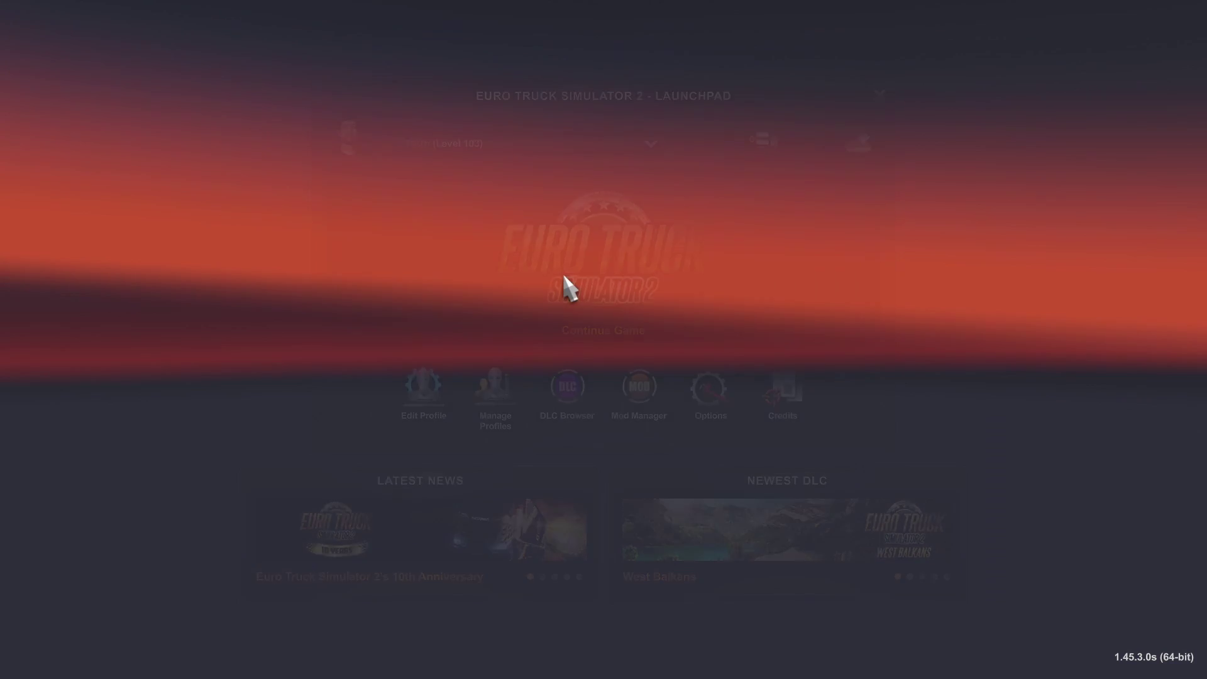